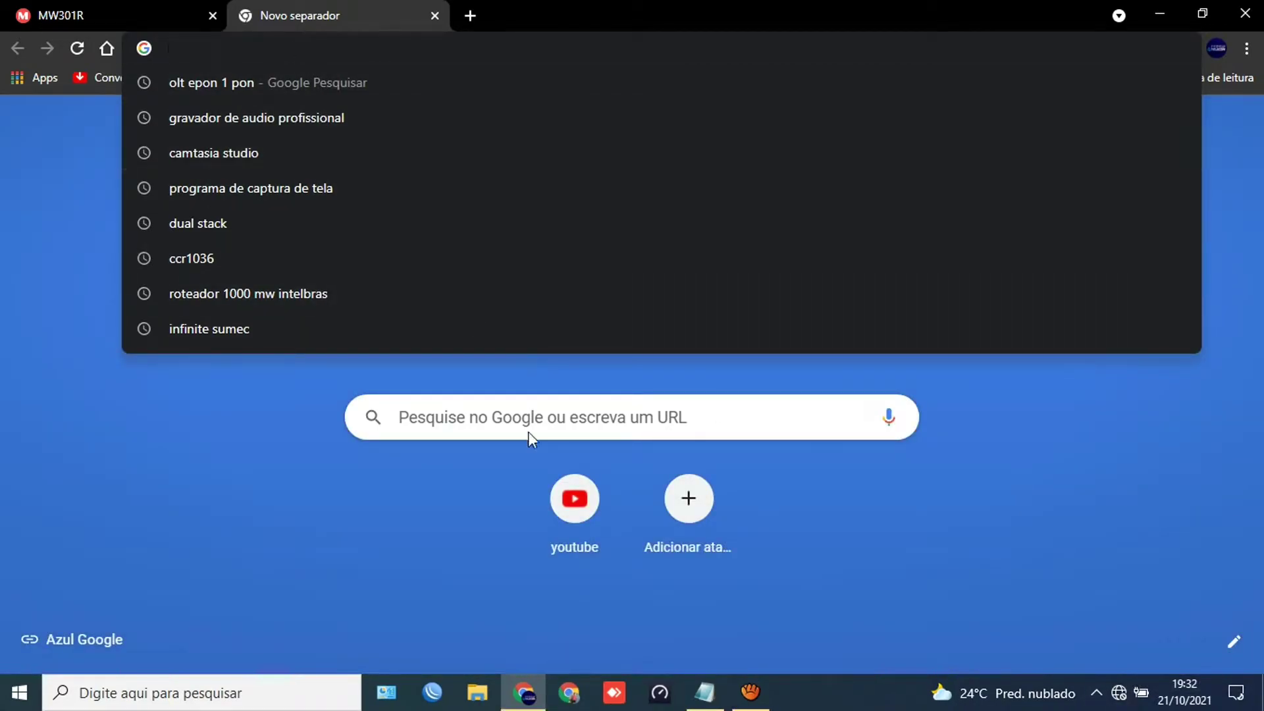
- Test the client's internet access by loading youtube.com in the empty browser tab, and close that tab
left_click(570, 506)
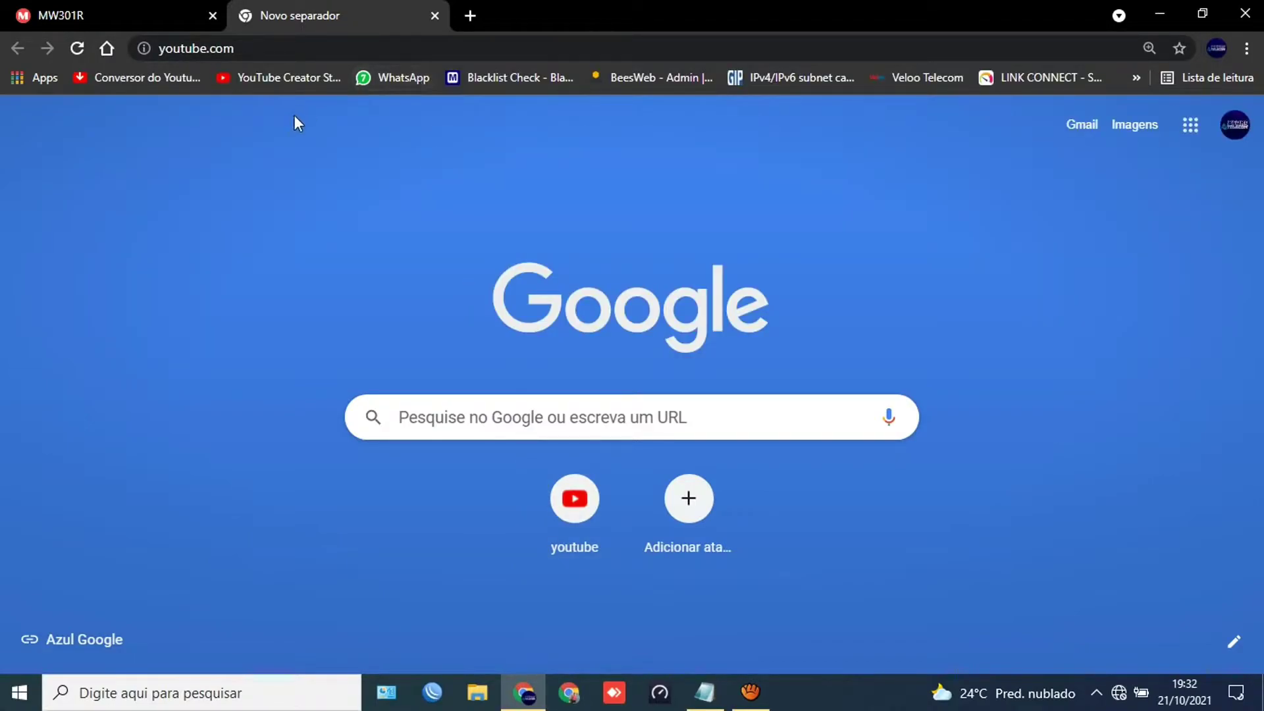
left_click(291, 53)
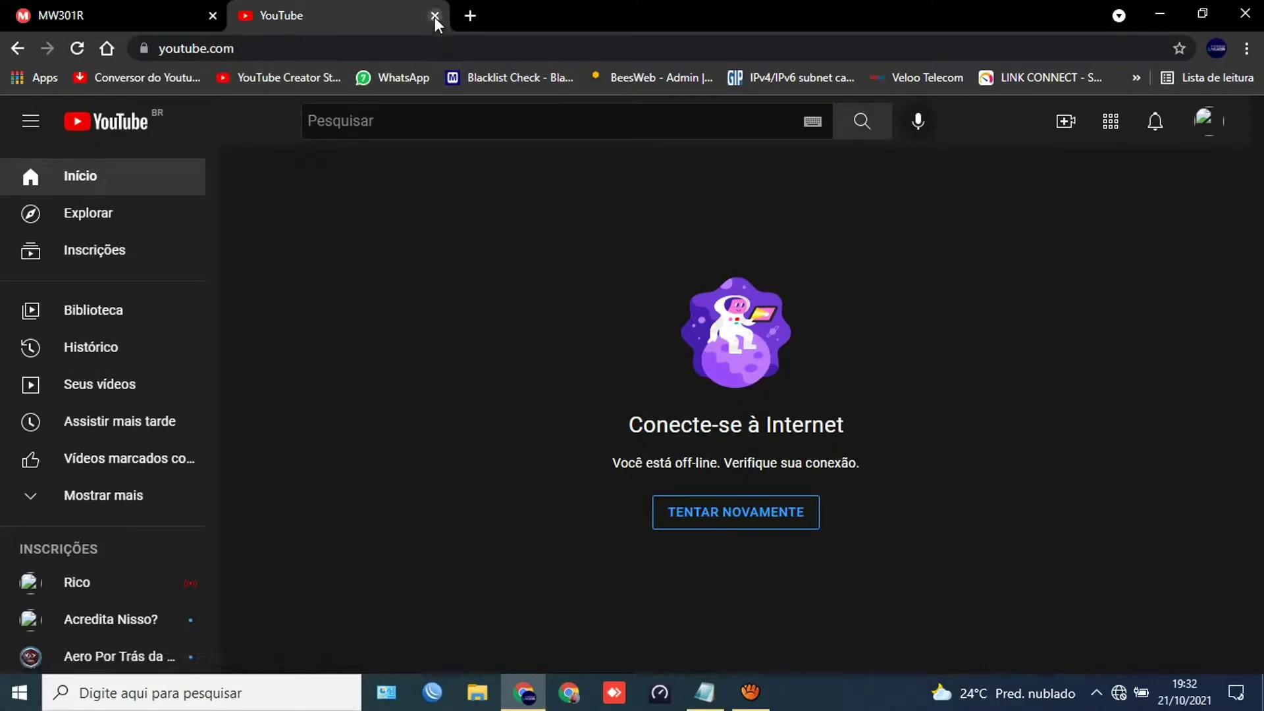
key("ctrl+w")
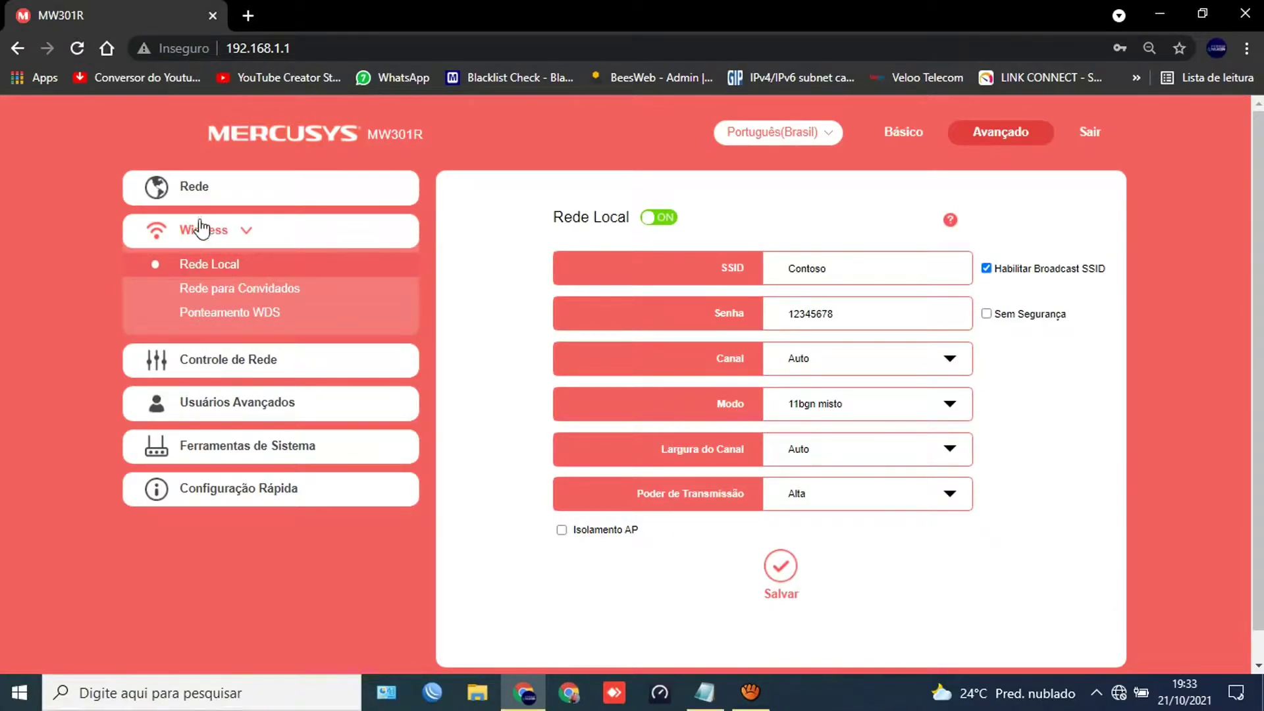
- Review the Mercusys router's WAN settings, from the PPPoE connection details down to the advanced PPPoE options
left_click(998, 143)
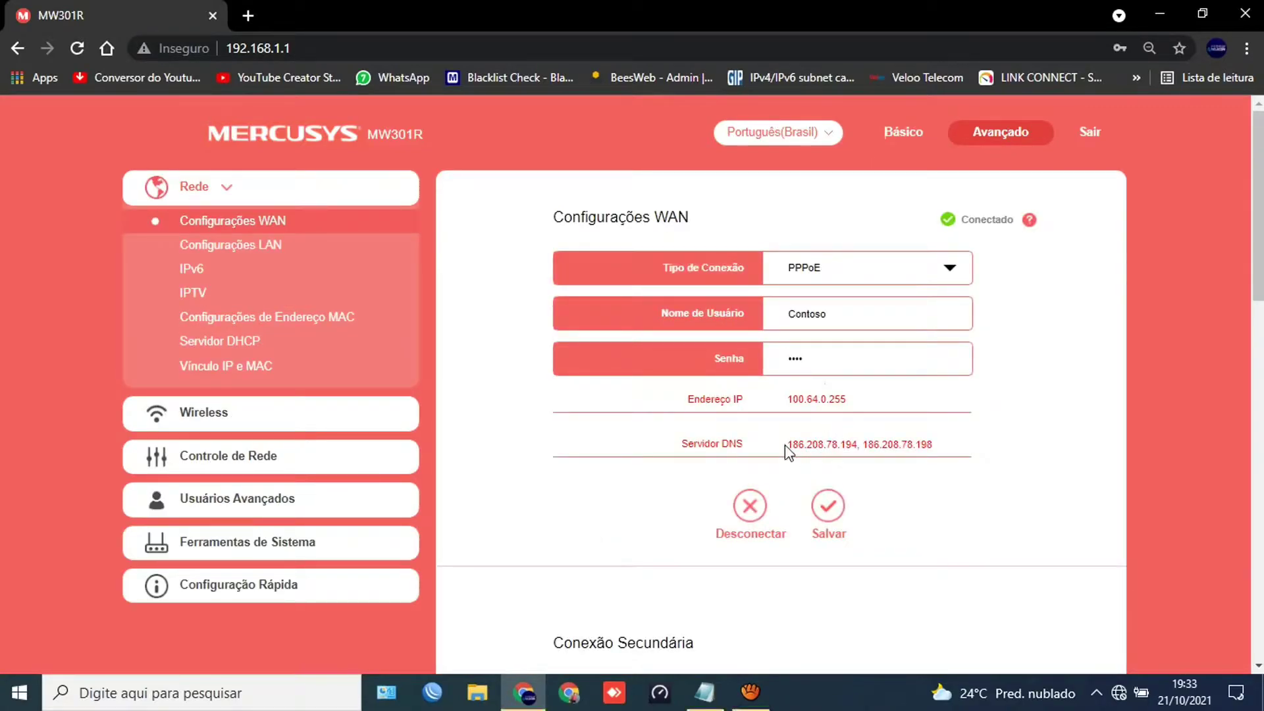
scroll(764, 426, "down", 10)
scroll(754, 413, "down", 6)
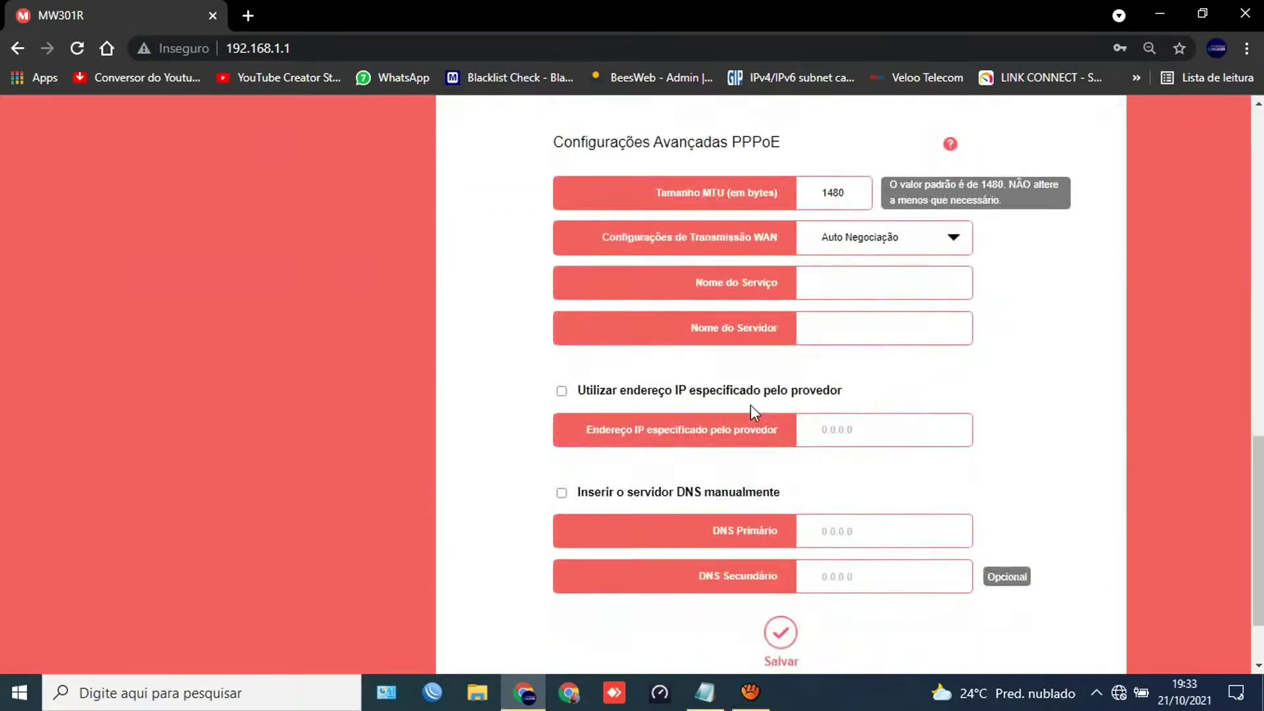
scroll(751, 409, "up", 9)
scroll(754, 405, "up", 9)
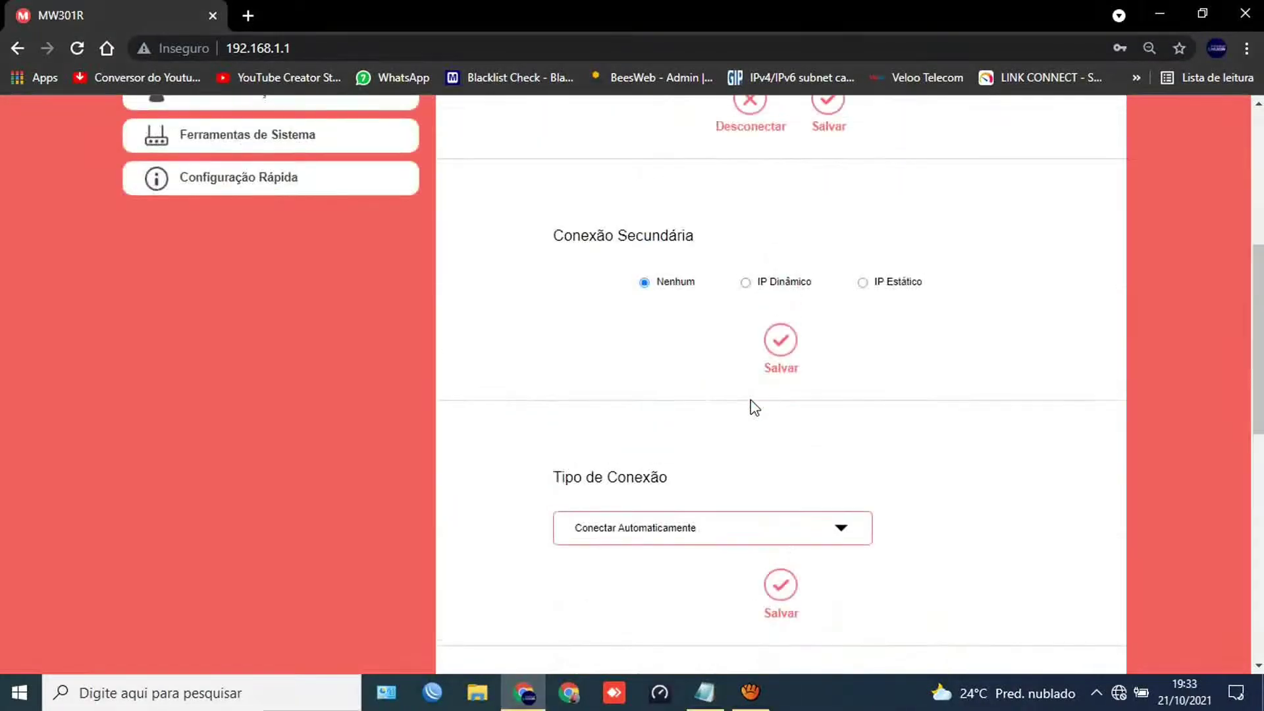
scroll(754, 398, "up", 1)
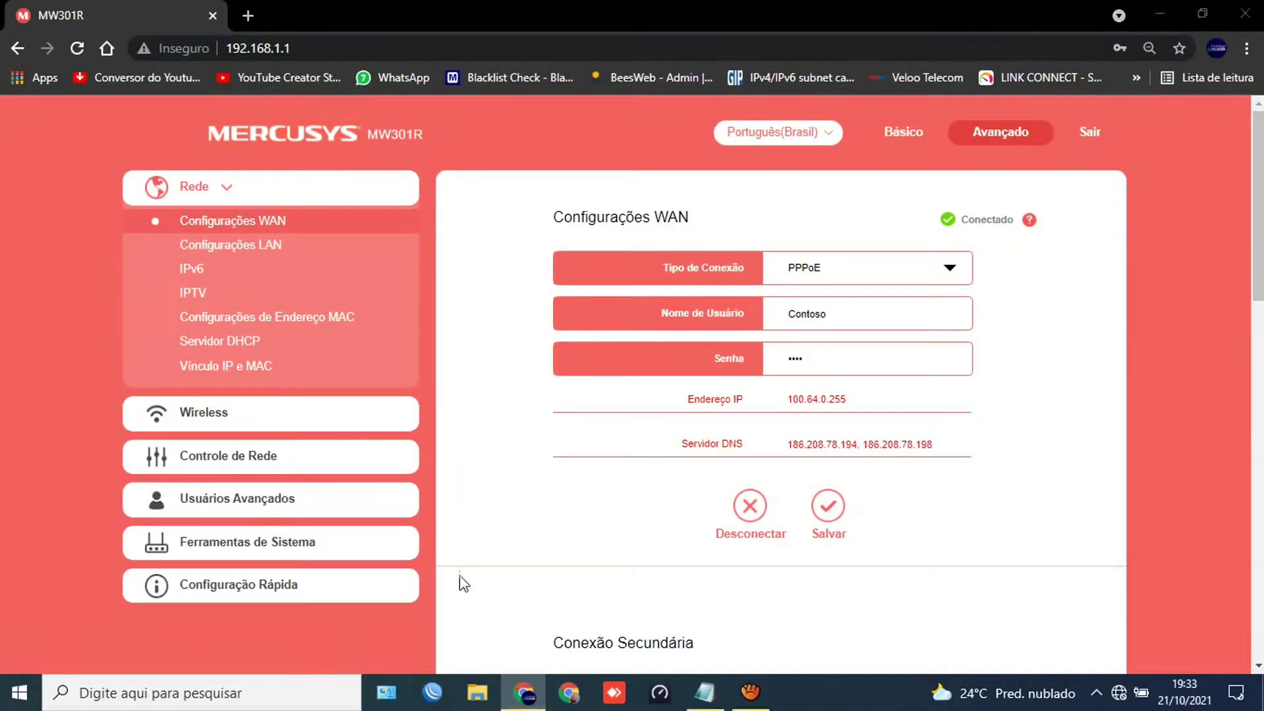
- Switch to WinBox, connect to the MikroTik router at 172.16.0.1 with the saved login, and maximize the session window
left_click(432, 691)
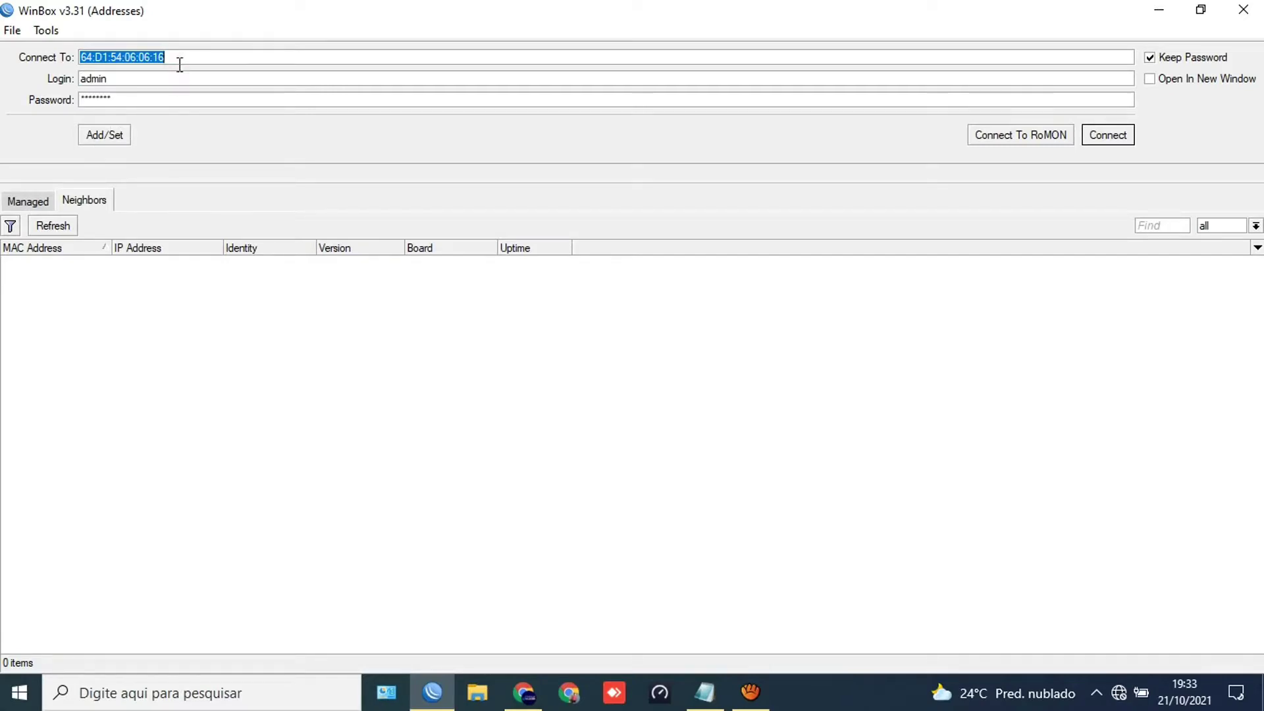
type("172.16.0.1")
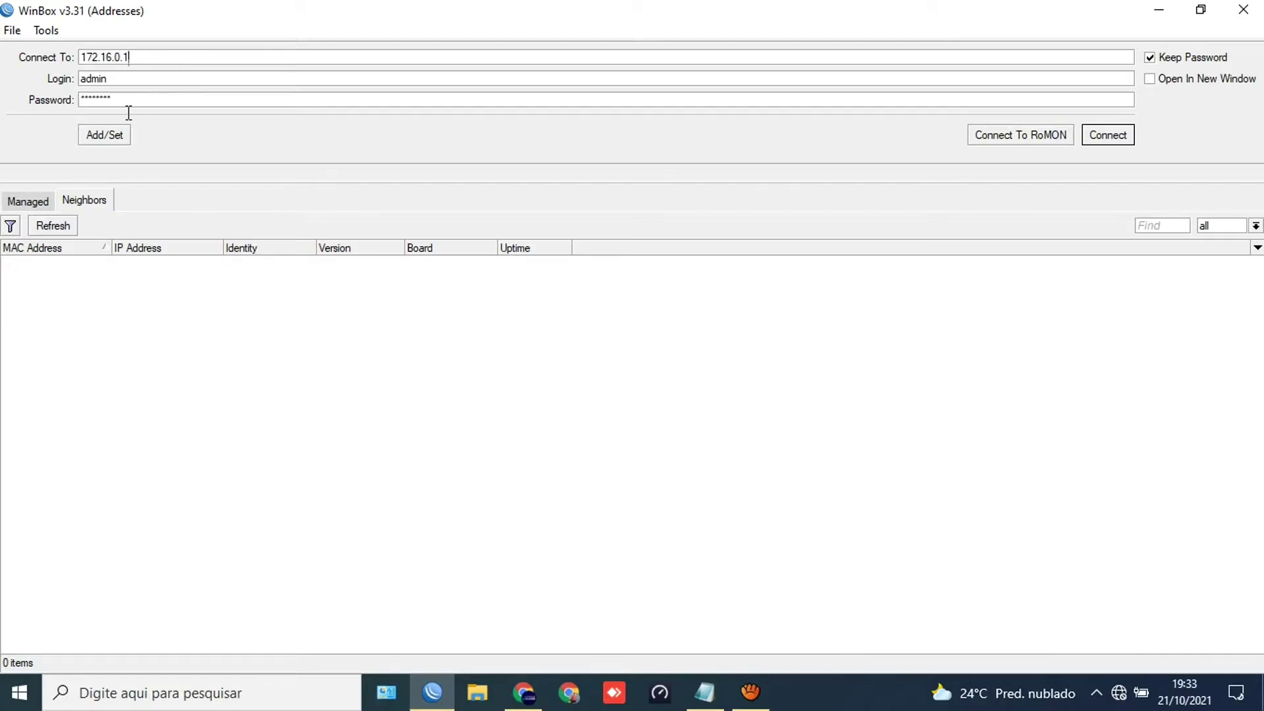
left_click(1108, 135)
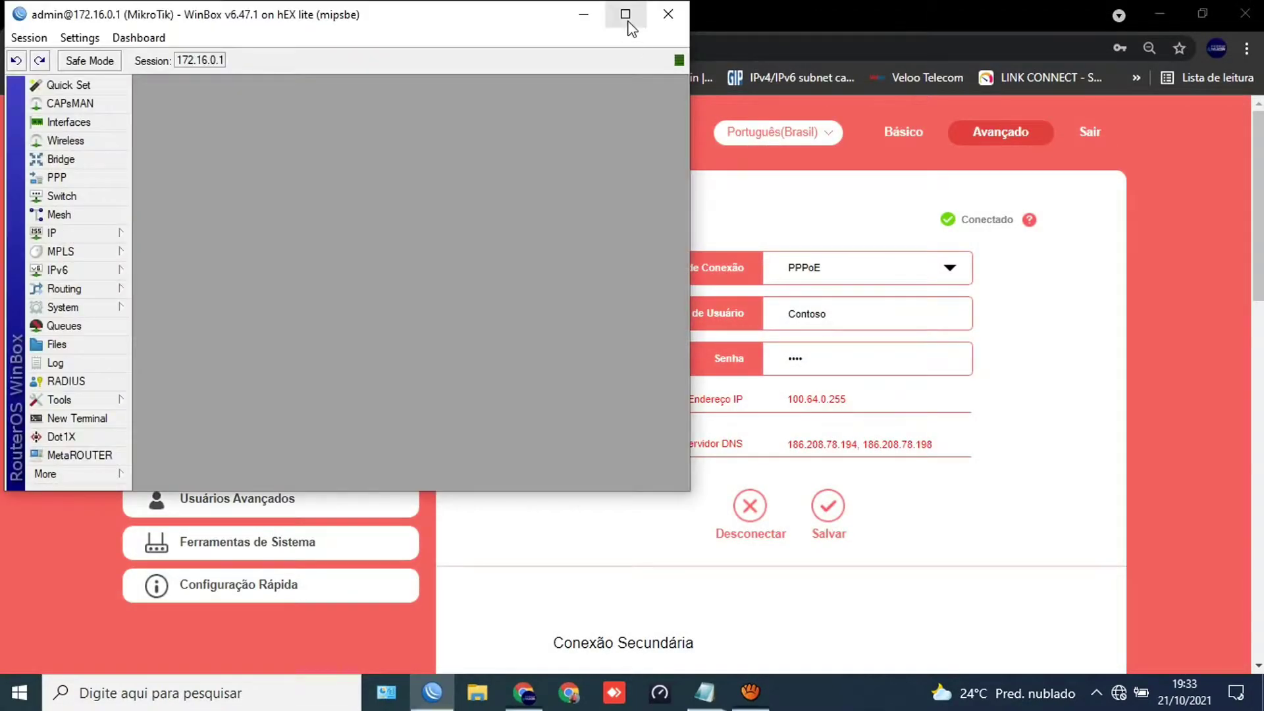
left_click(626, 14)
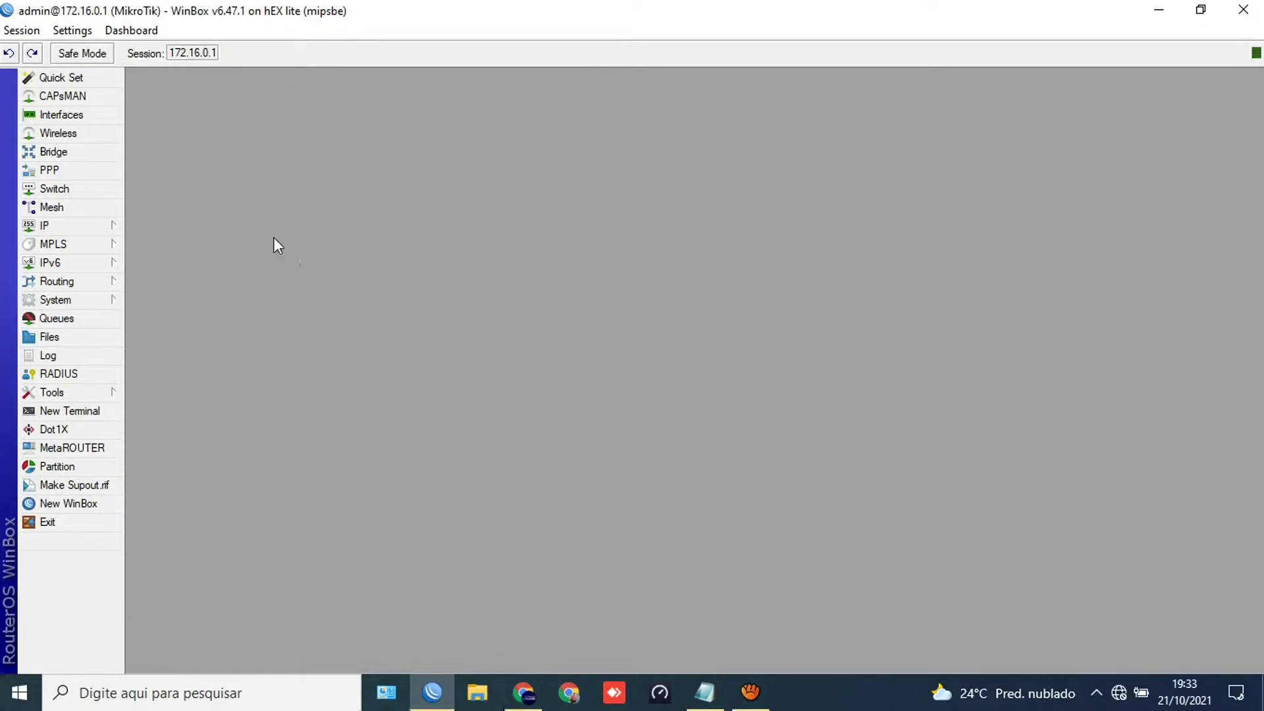
- Show the MikroTik's interface list with the Name column wide enough to read, and select the pppoe-Contoso interface
left_click(62, 115)
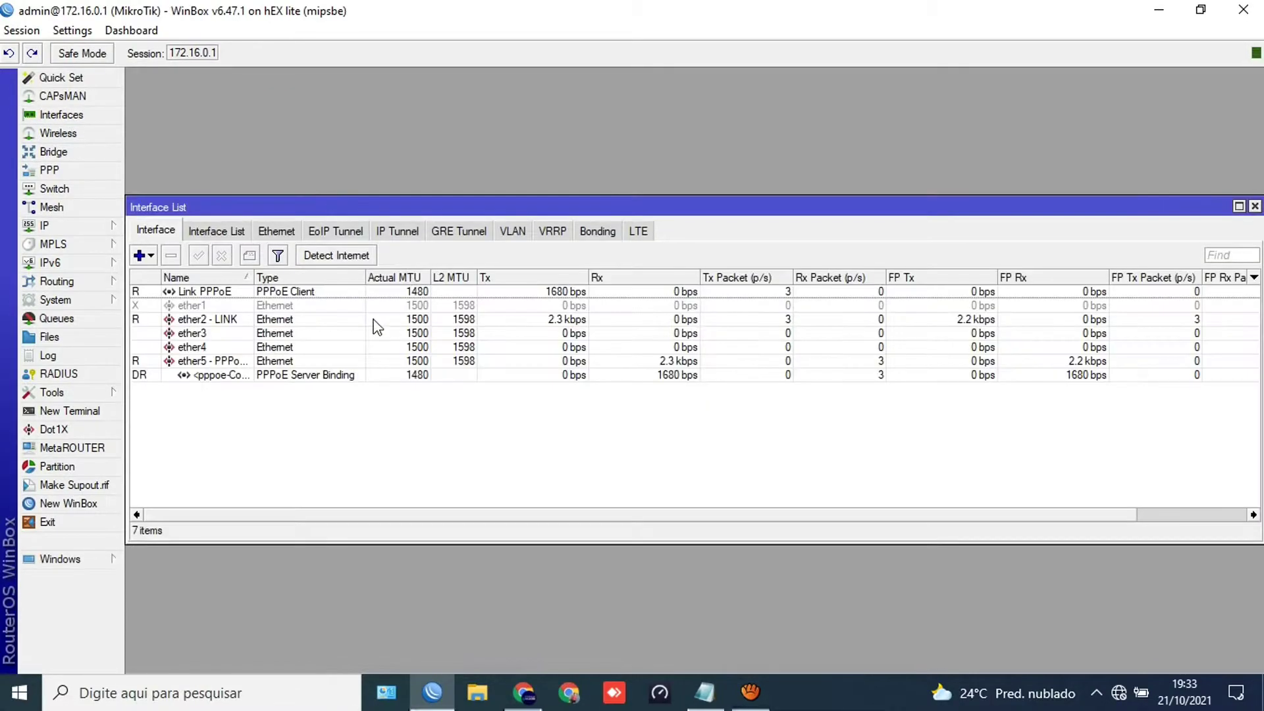
left_click_drag(253, 277, 338, 278)
left_click(264, 378)
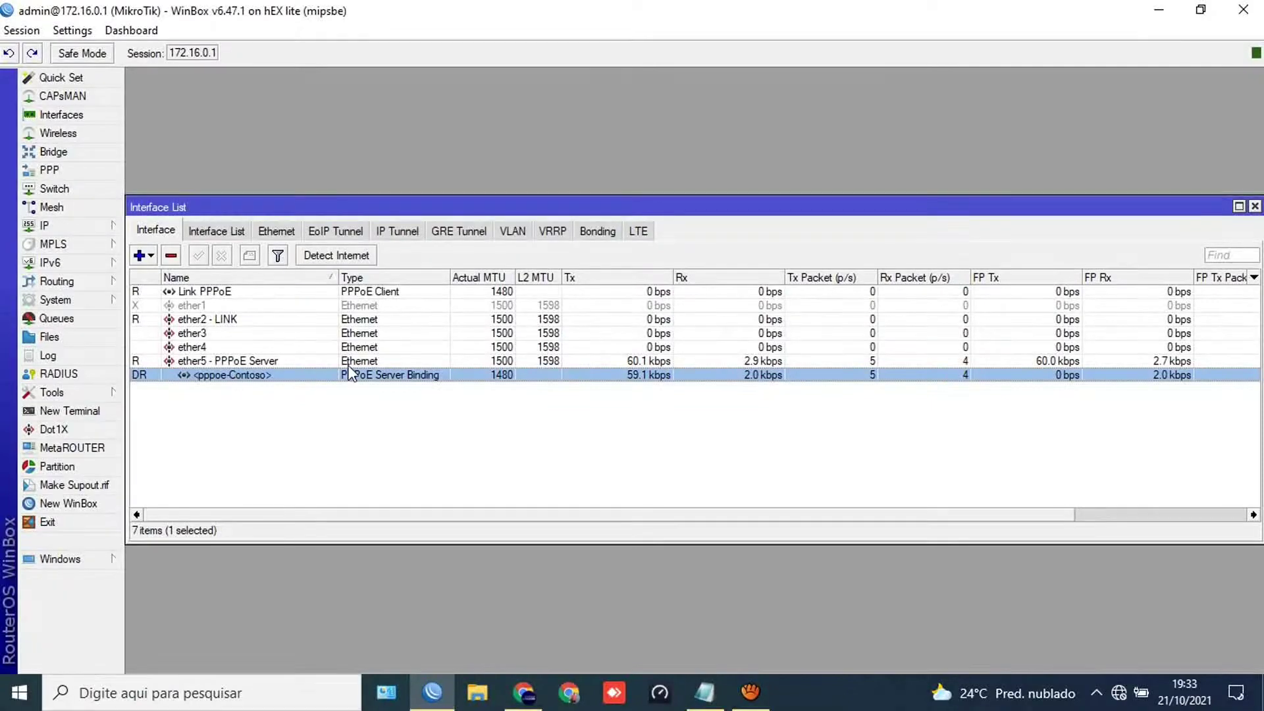
- Examine the pppoe-Contoso interface's traffic and status details, particularly its local address, and close its properties
double_click(211, 381)
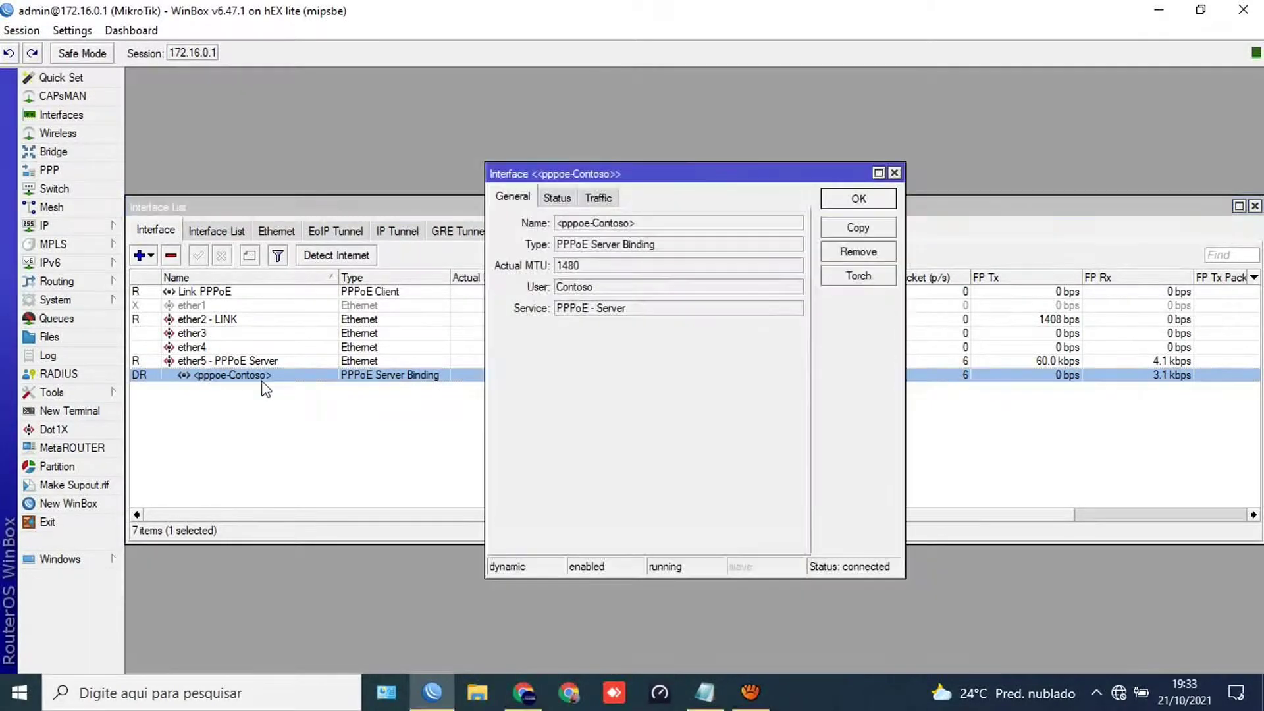
left_click(598, 199)
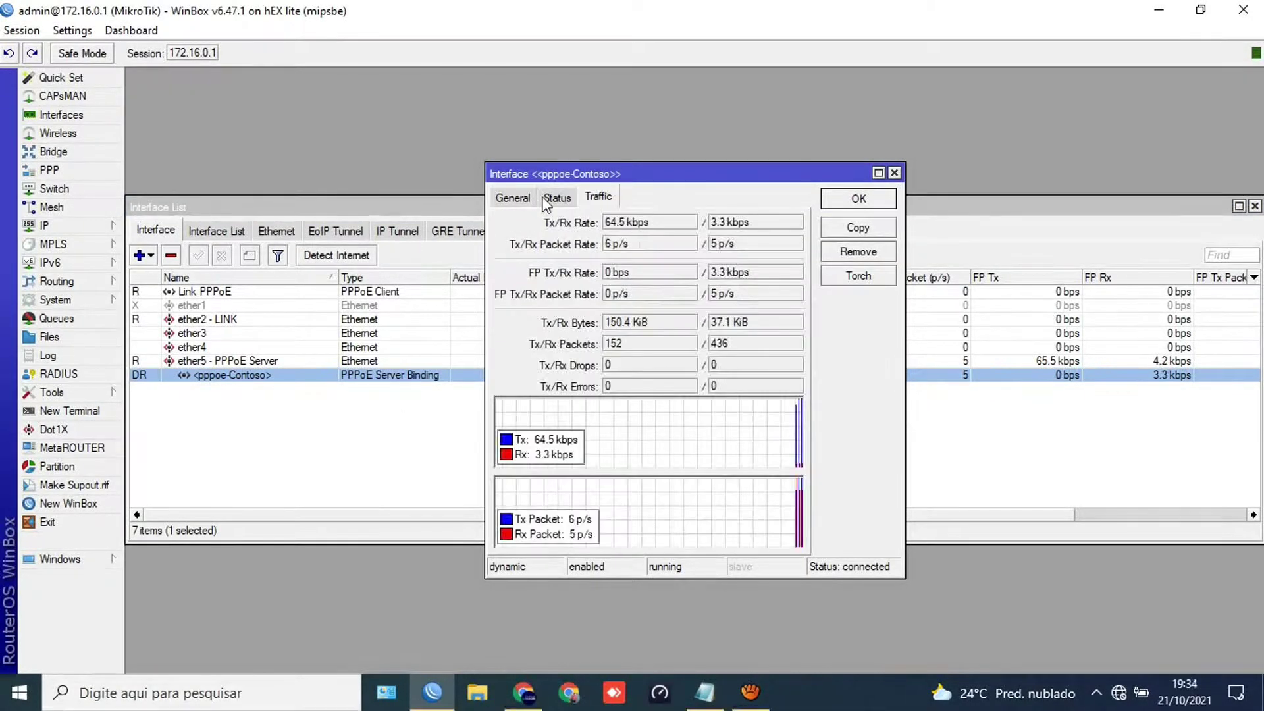
left_click(556, 198)
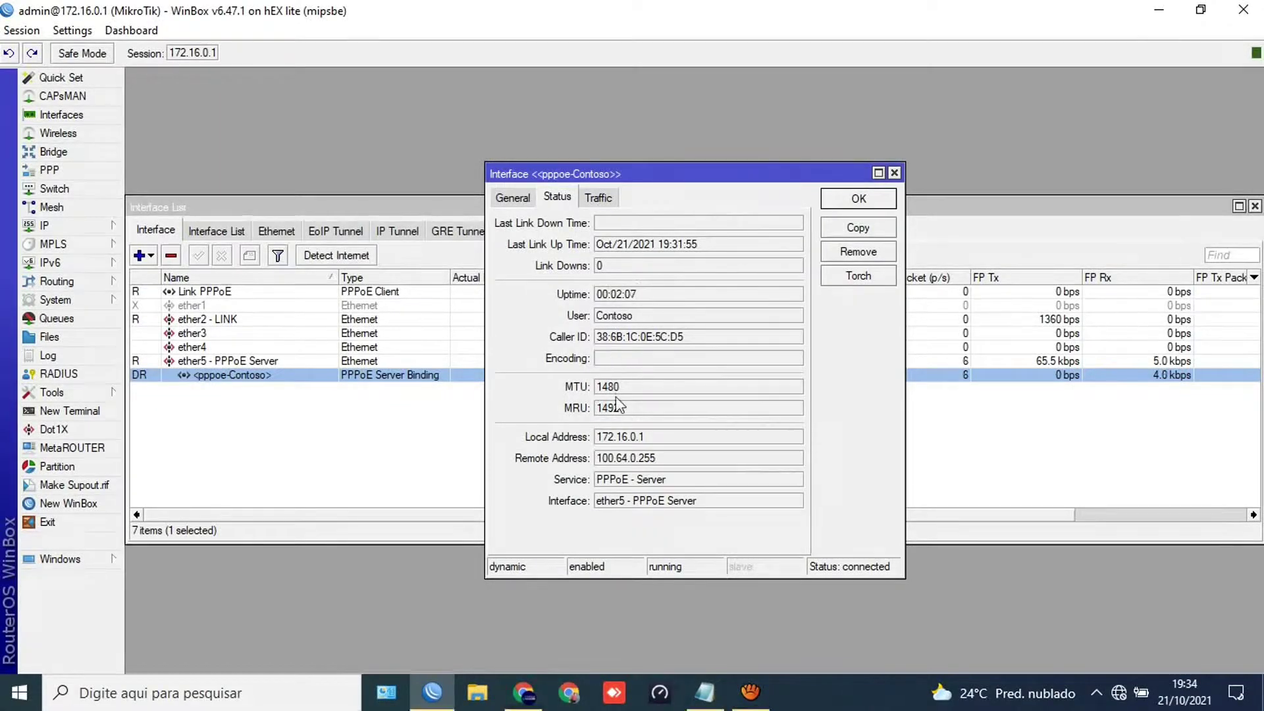
left_click(648, 438)
left_click_drag(648, 438, 596, 438)
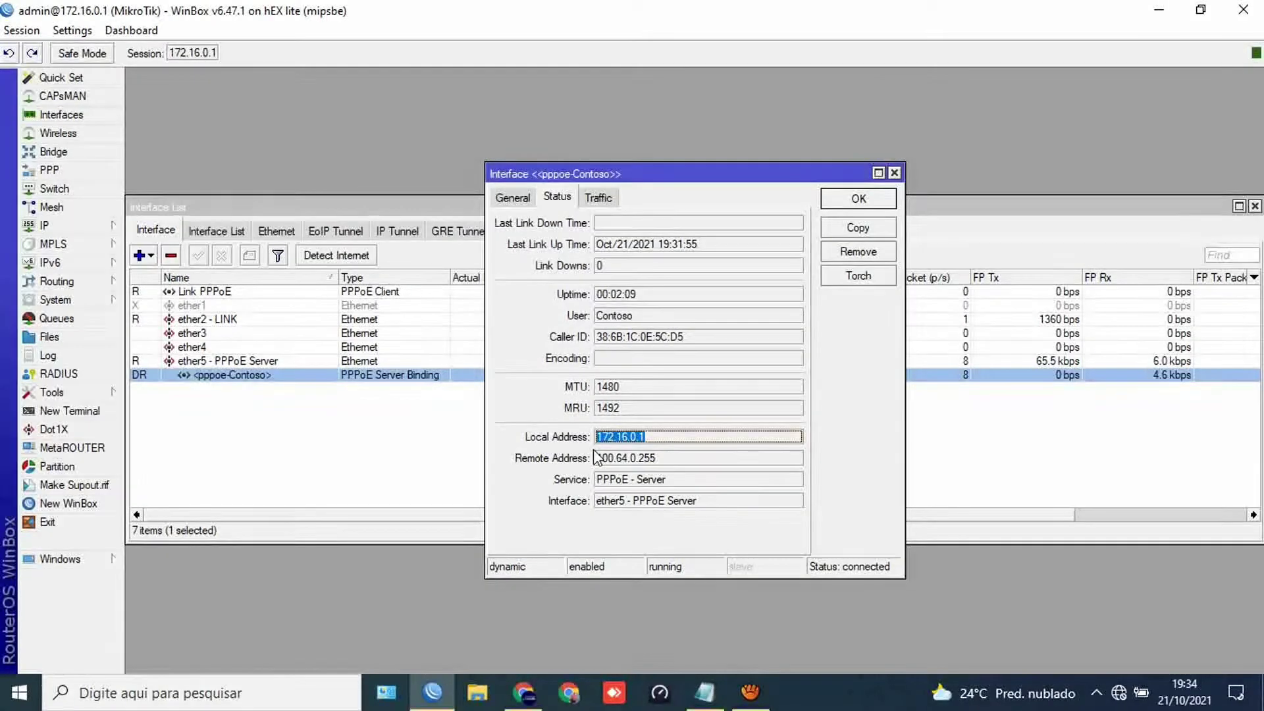
left_click(894, 173)
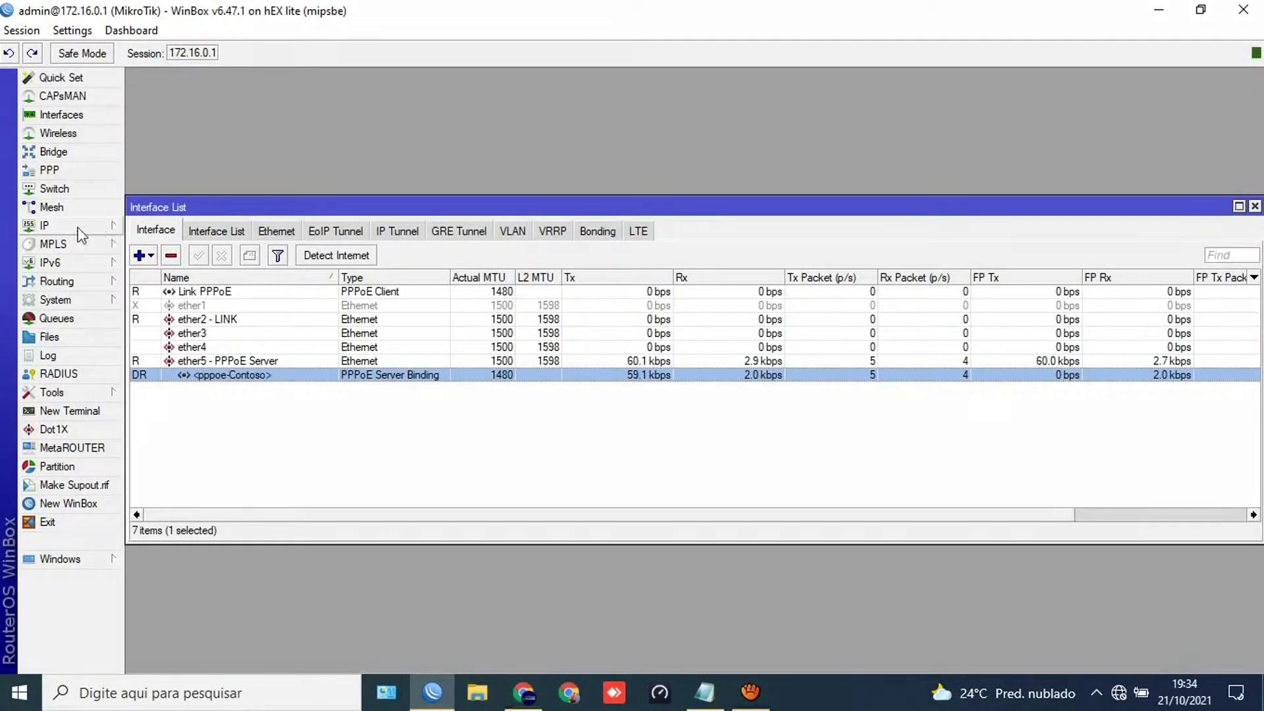
- Create a new bridge interface named LoopBack and close the bridge window
left_click(46, 226)
left_click(151, 150)
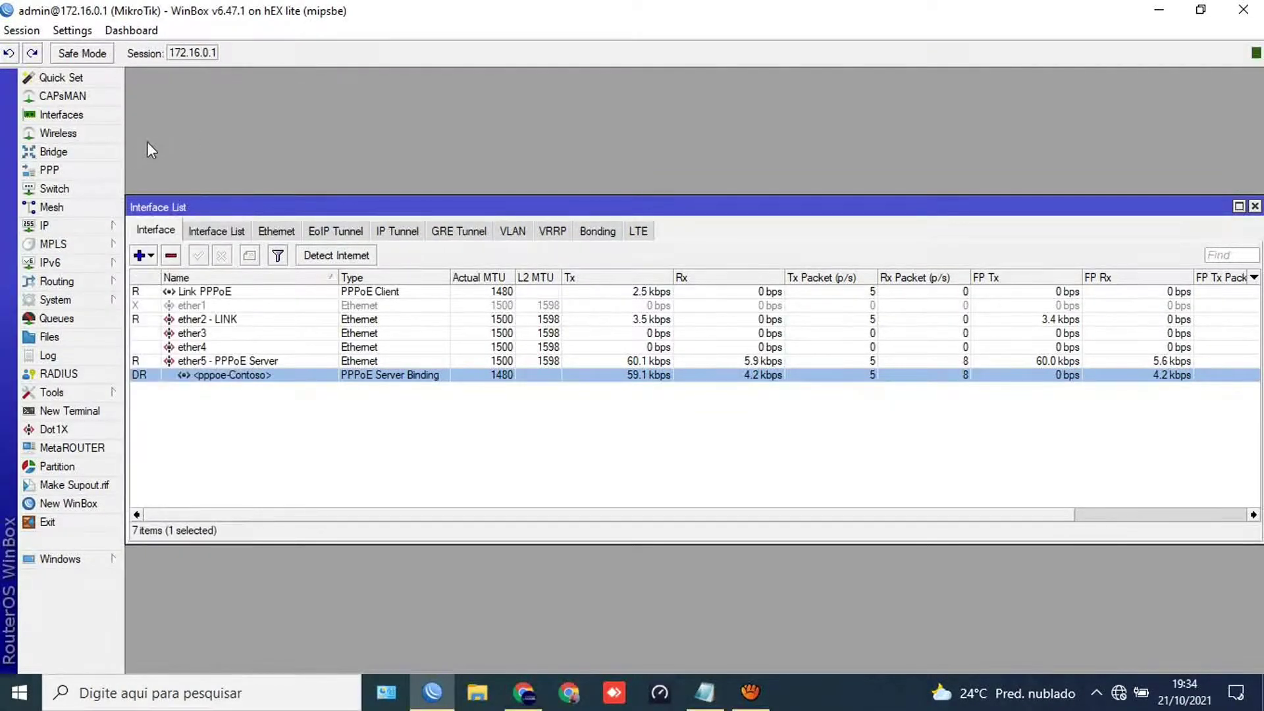
left_click(53, 151)
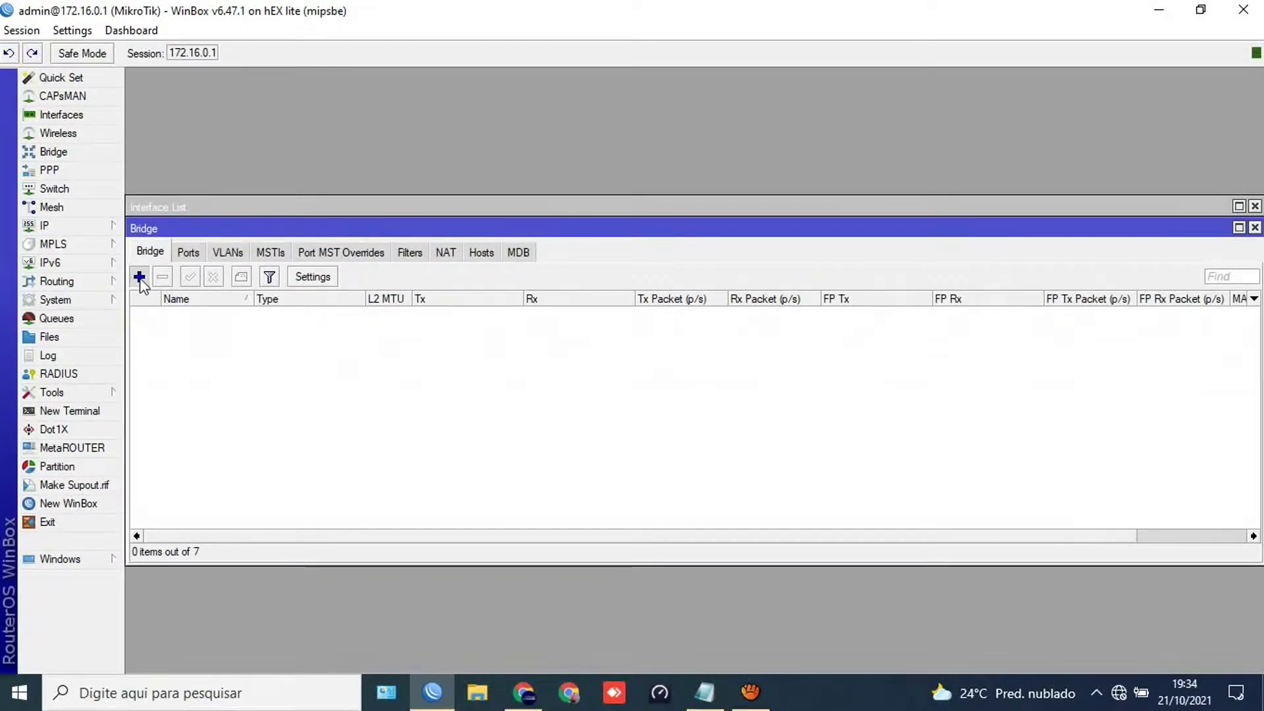
left_click(139, 276)
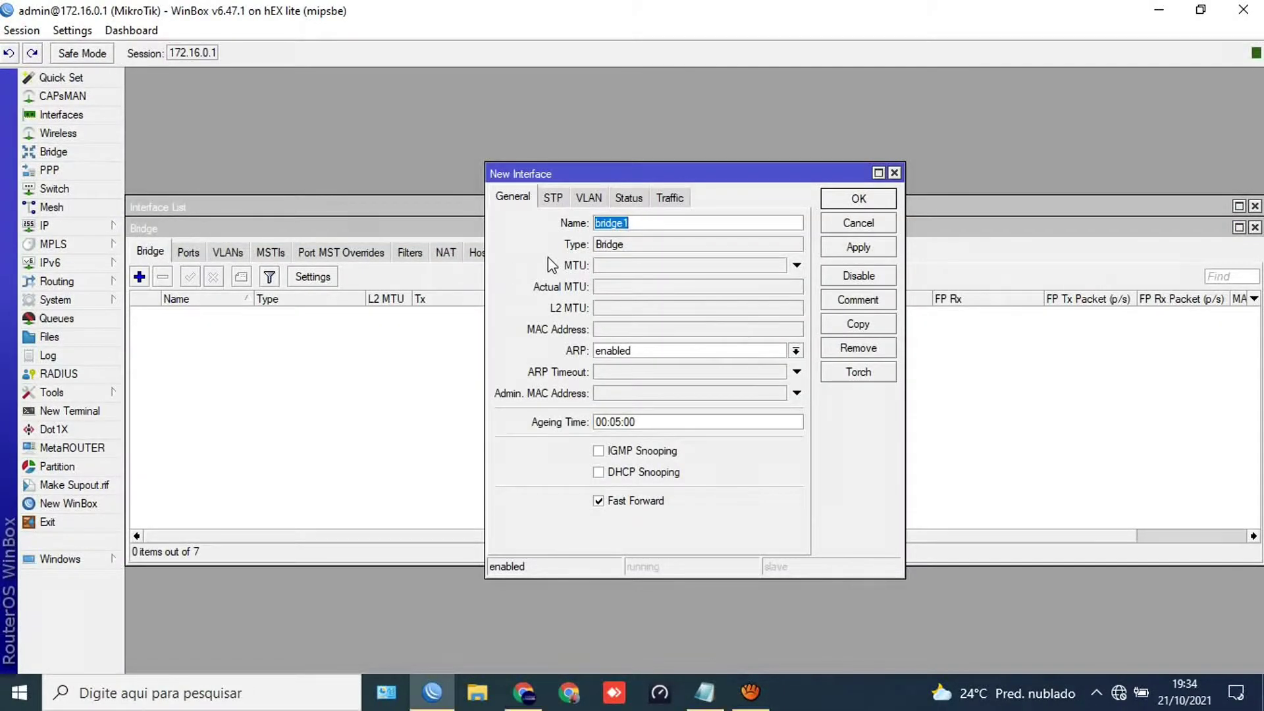
type("Loop")
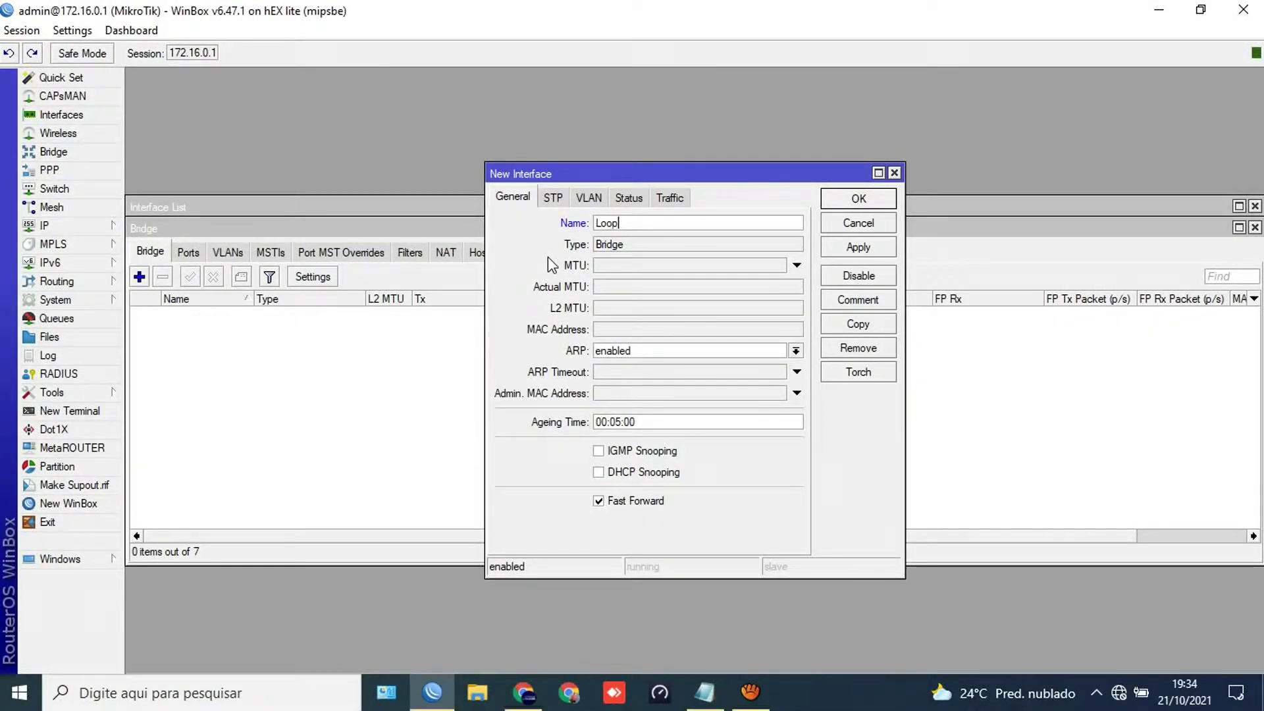
type("Ba")
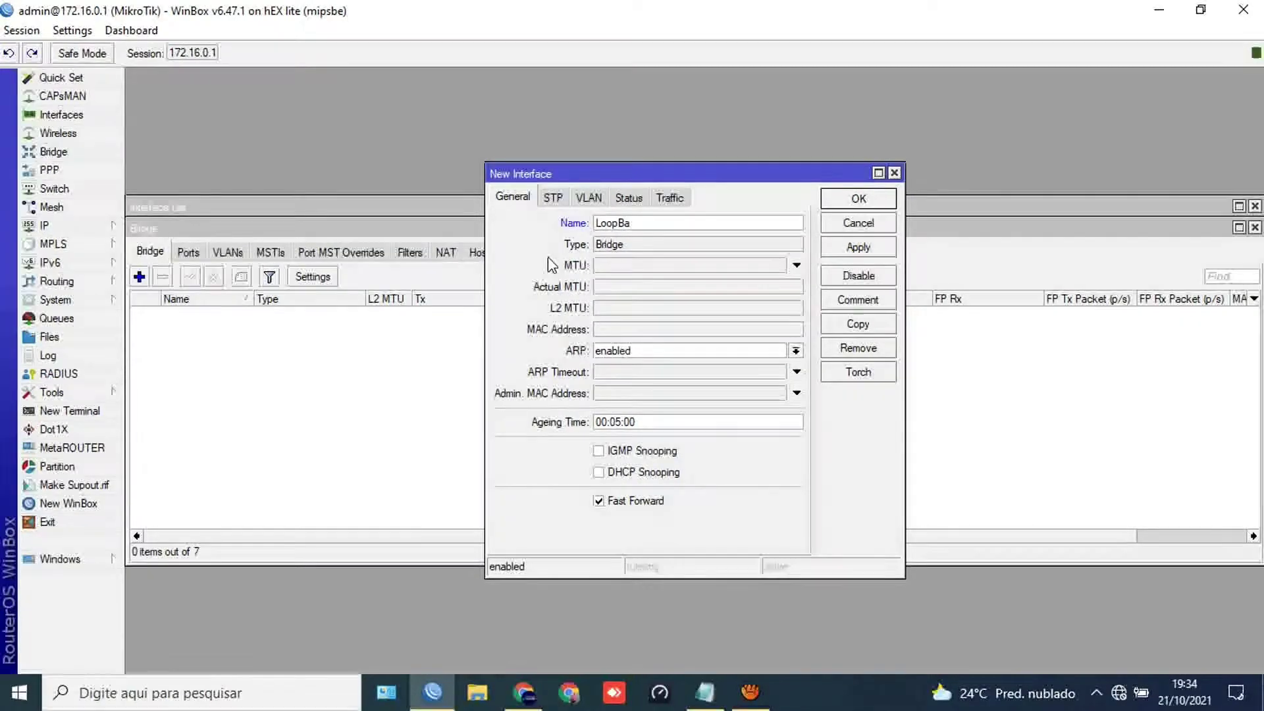
type("ck")
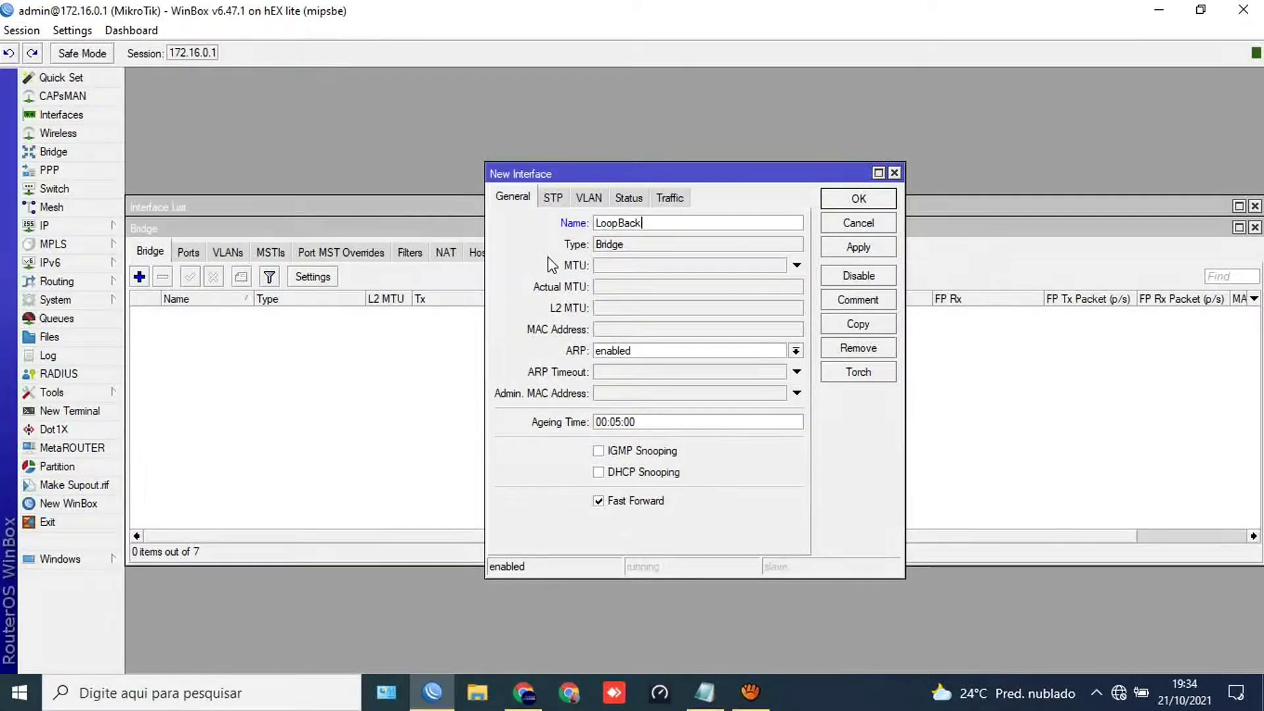
key("Return")
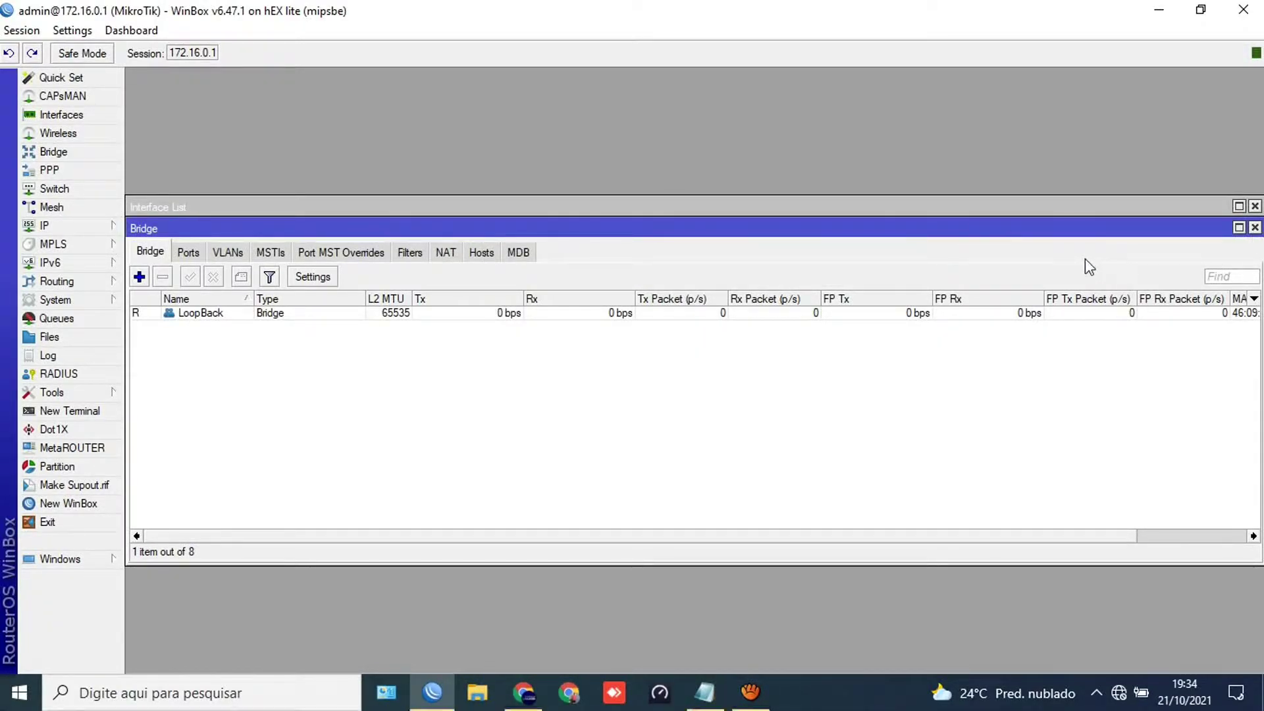
key("Escape")
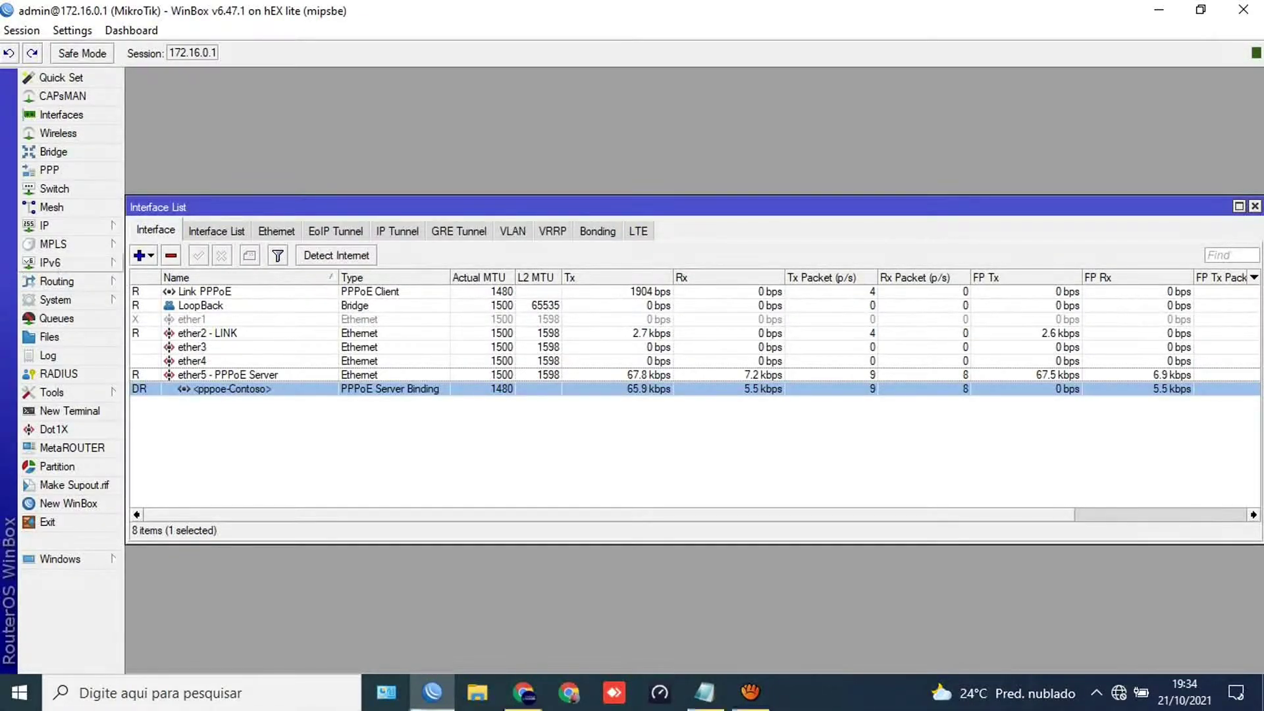
- Add the IP address 172.16.0.1 to the LoopBack interface and close the address list
left_click(59, 225)
left_click(195, 256)
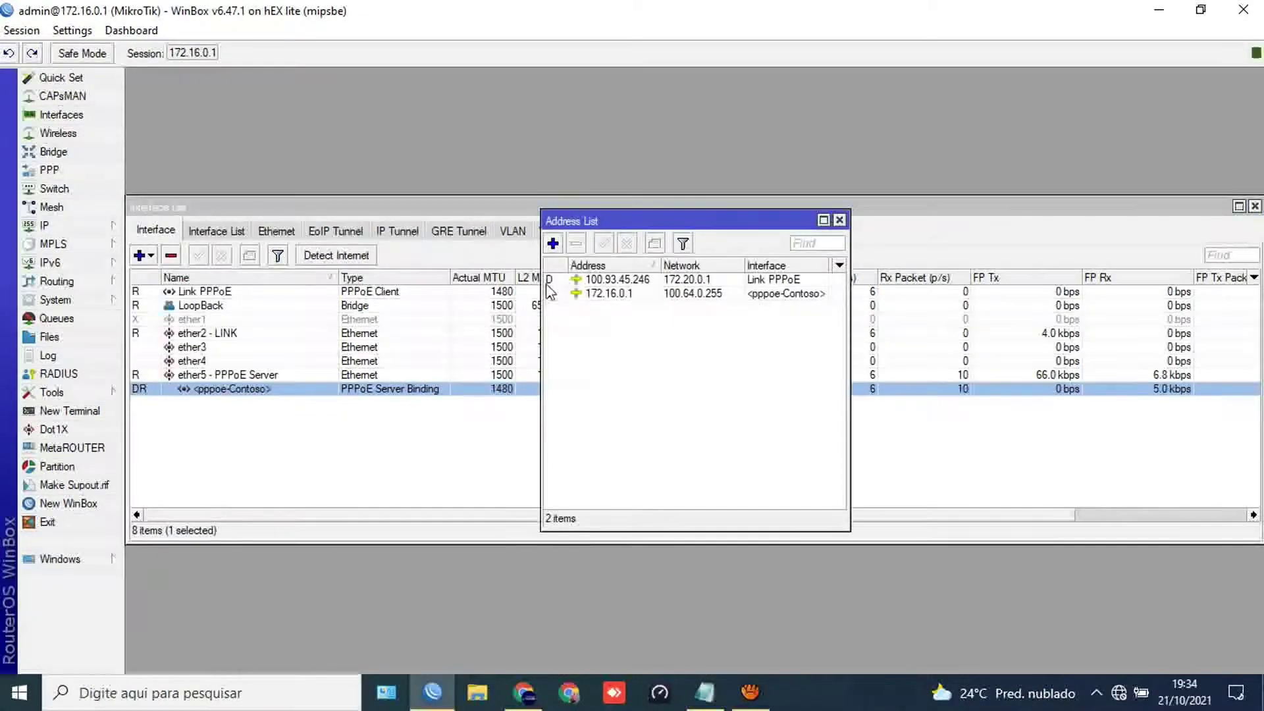
left_click(553, 243)
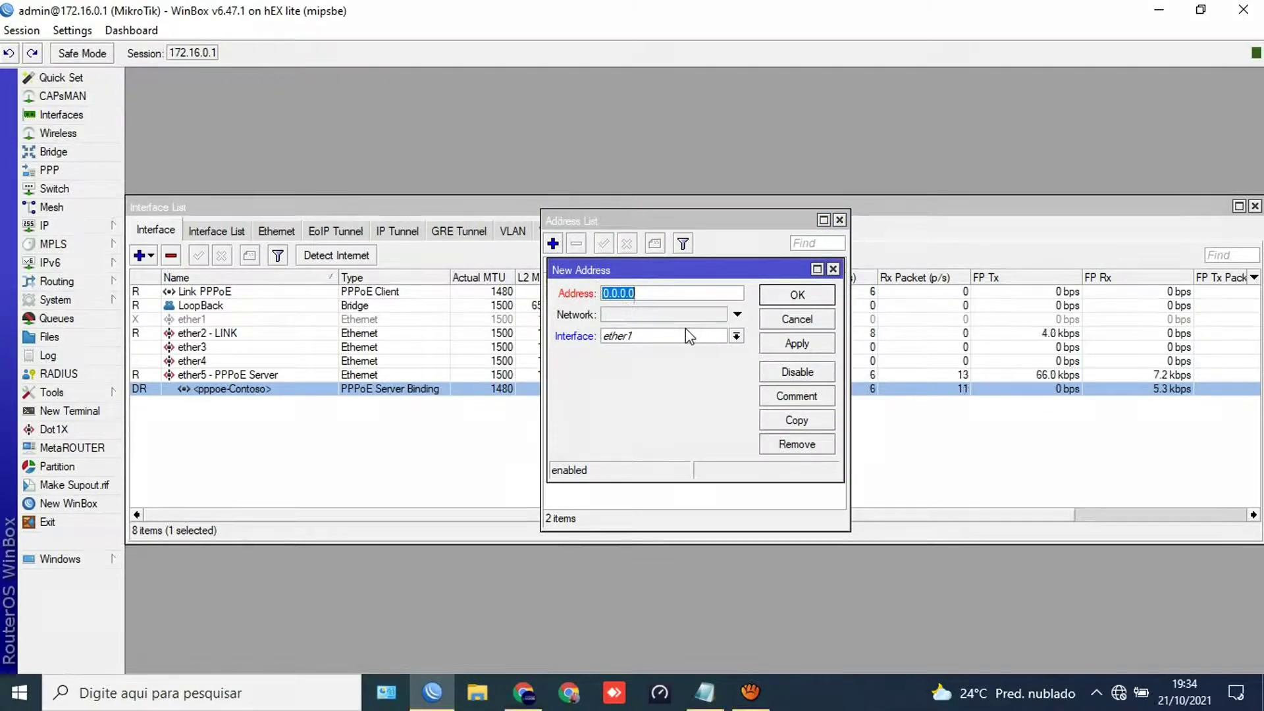
type("172")
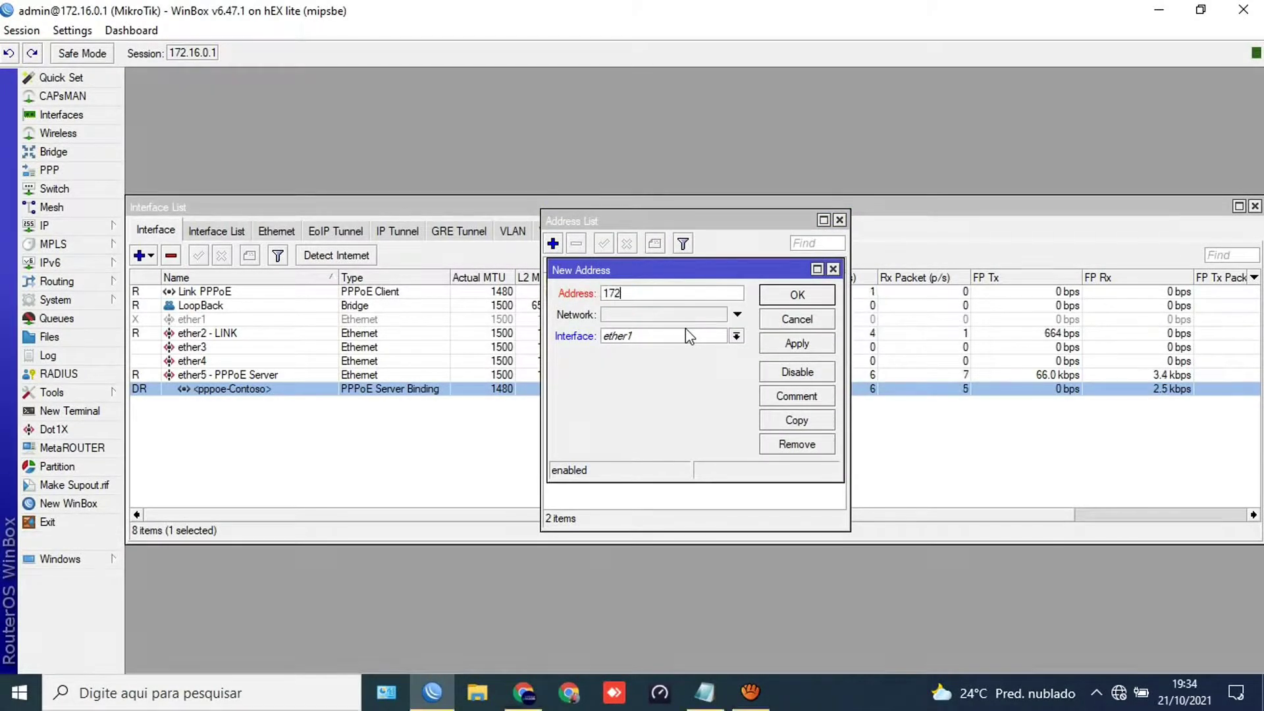
type(".16.0.1")
left_click(736, 336)
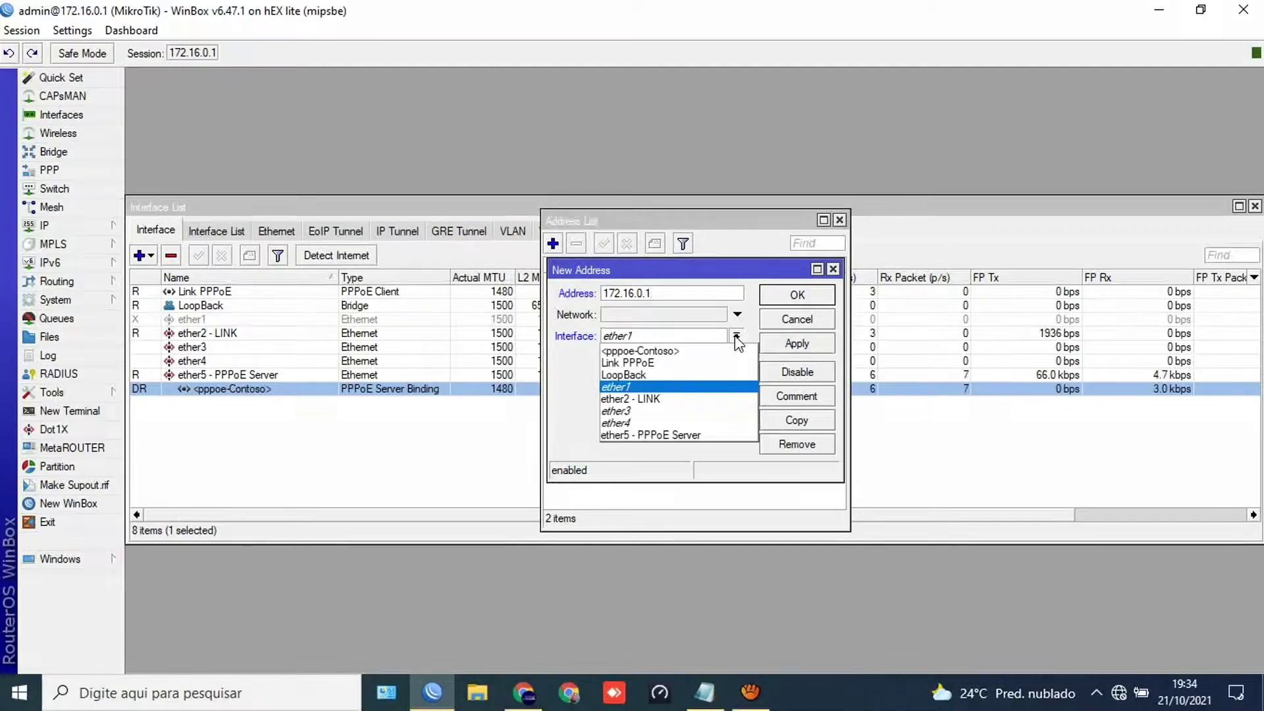
left_click(695, 374)
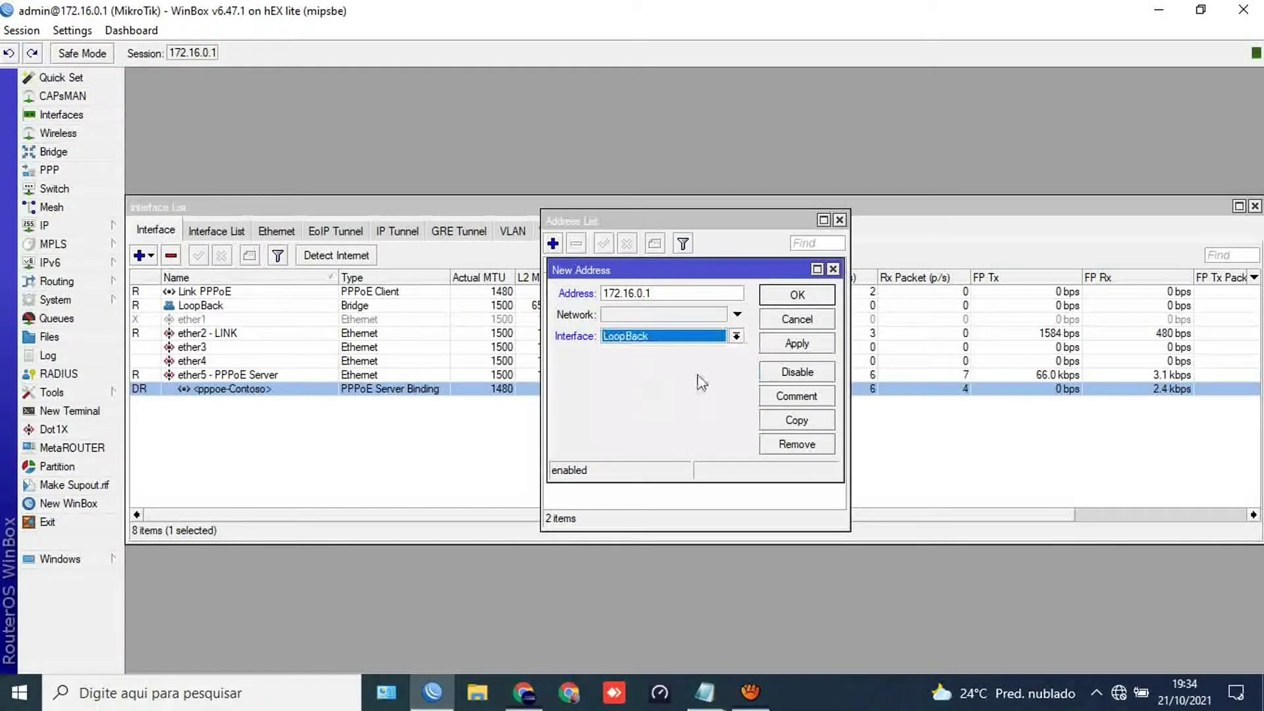
left_click(785, 344)
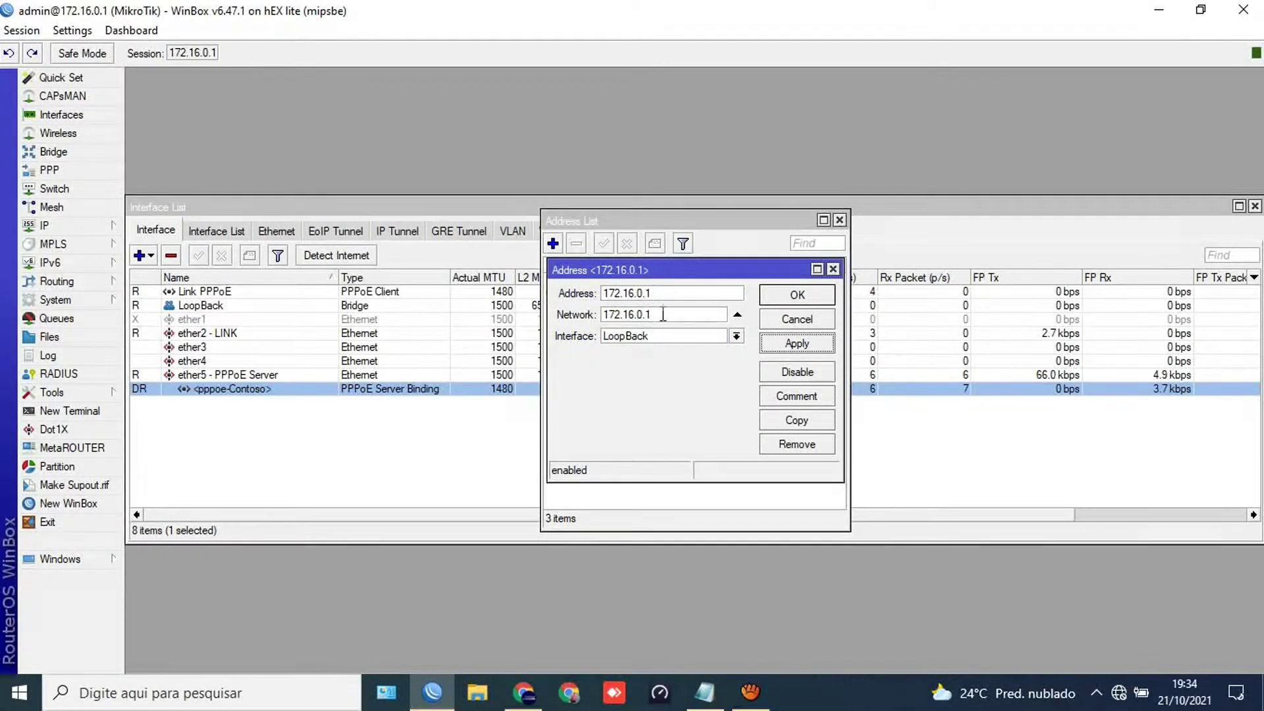
left_click(774, 295)
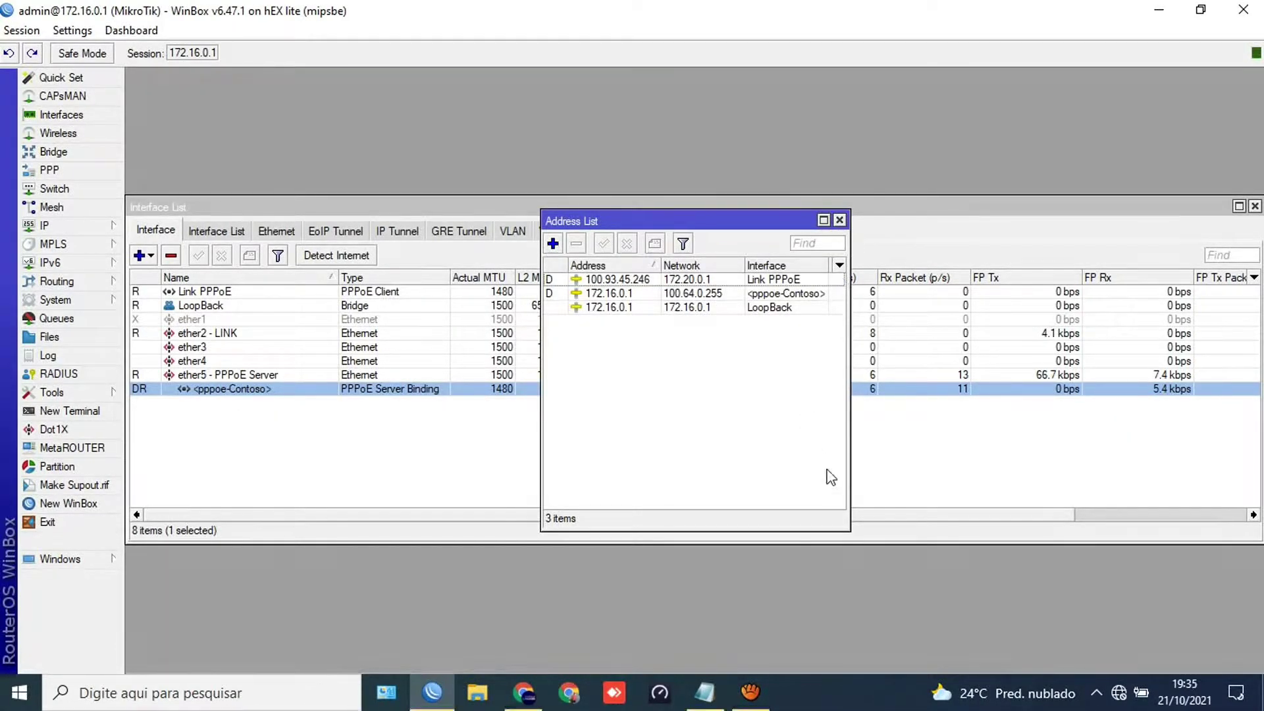
left_click_drag(849, 530, 922, 528)
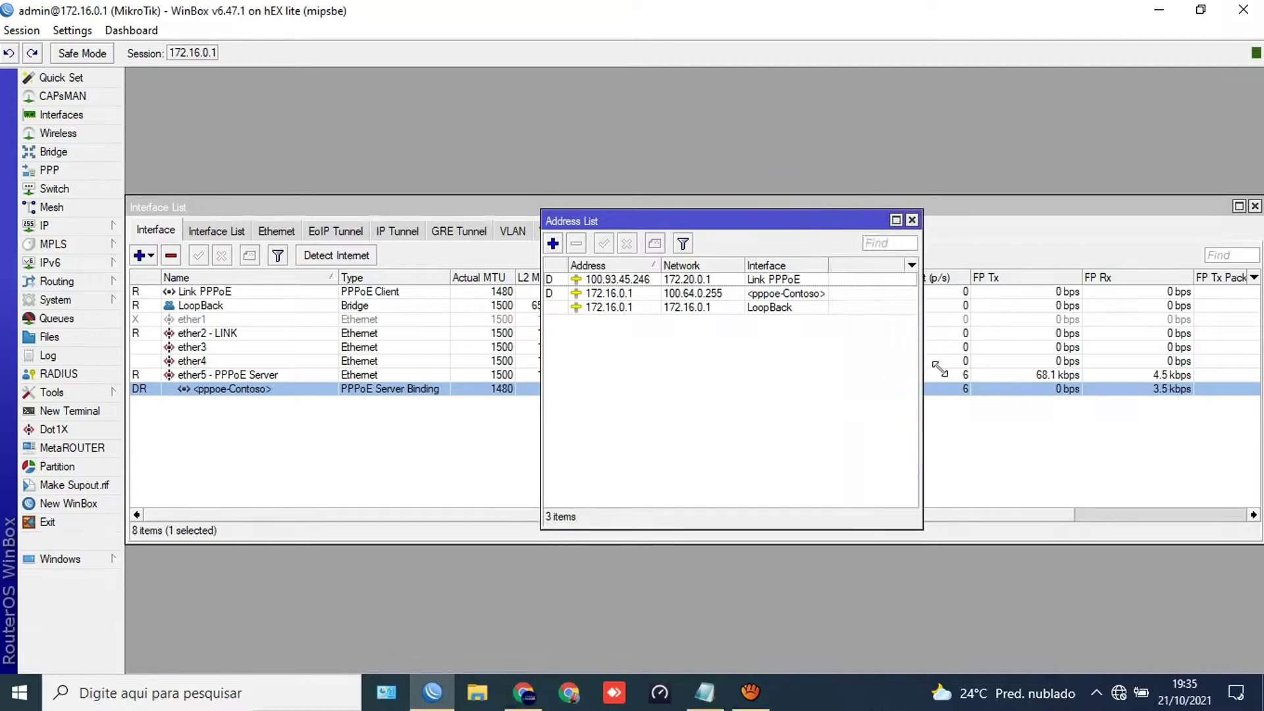
left_click(912, 220)
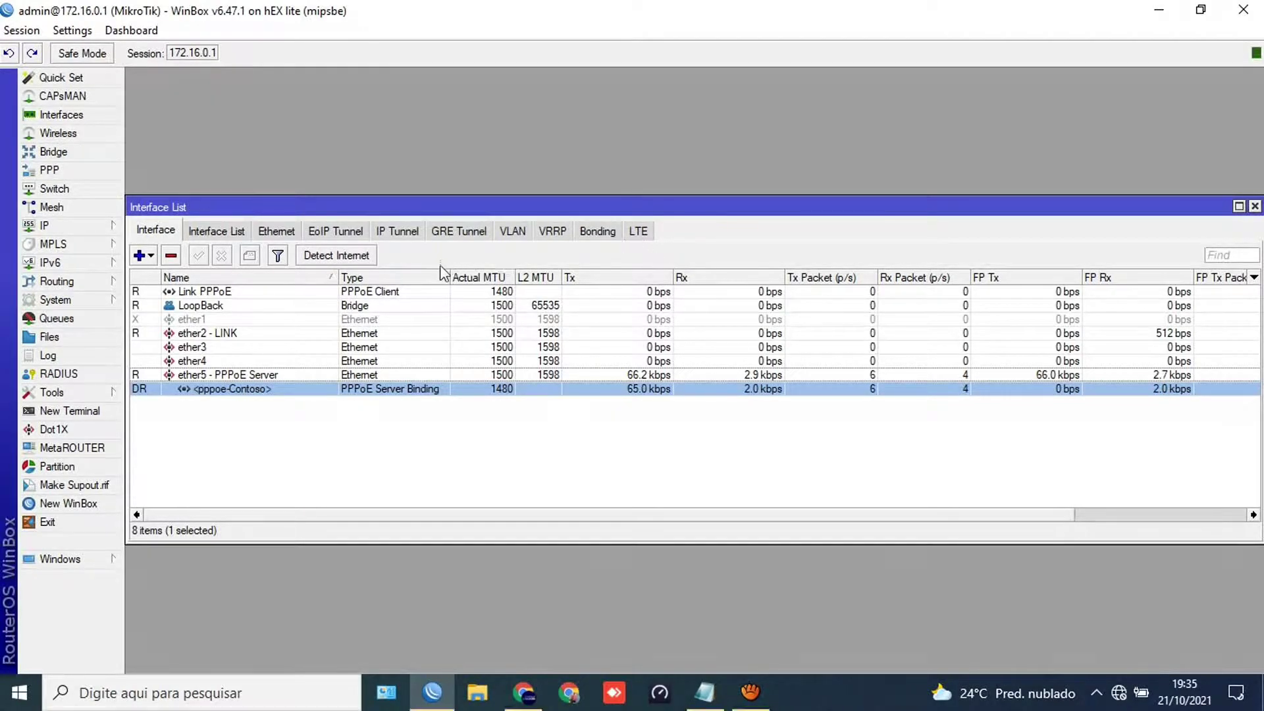
- Close the interface list, start a new firewall NAT rule with the srcnat chain, and enable its source address
key("Escape")
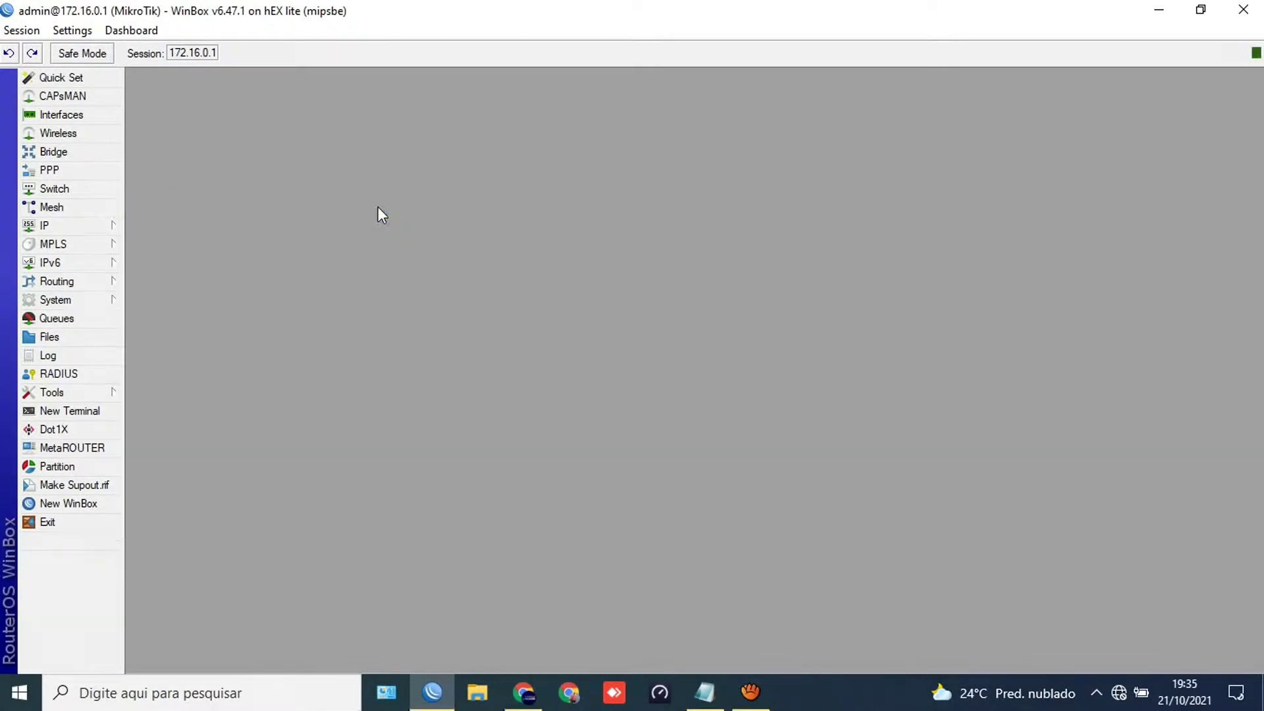
left_click(71, 230)
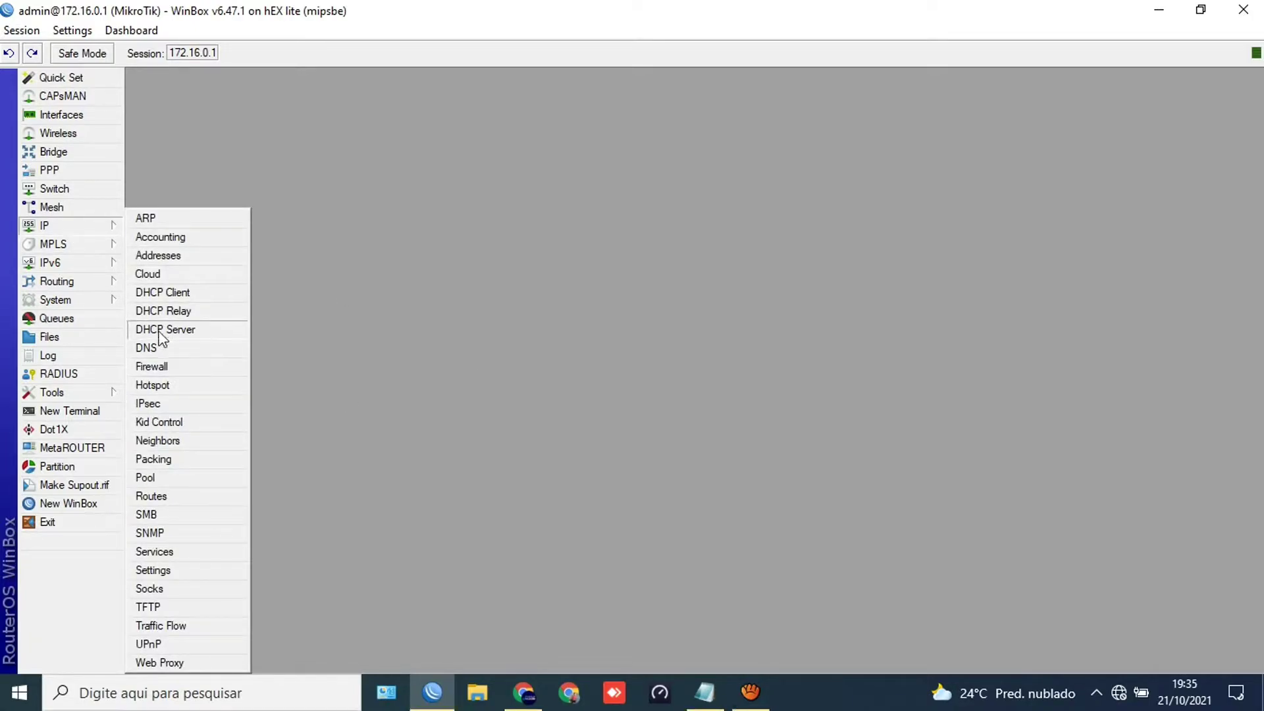
left_click(181, 364)
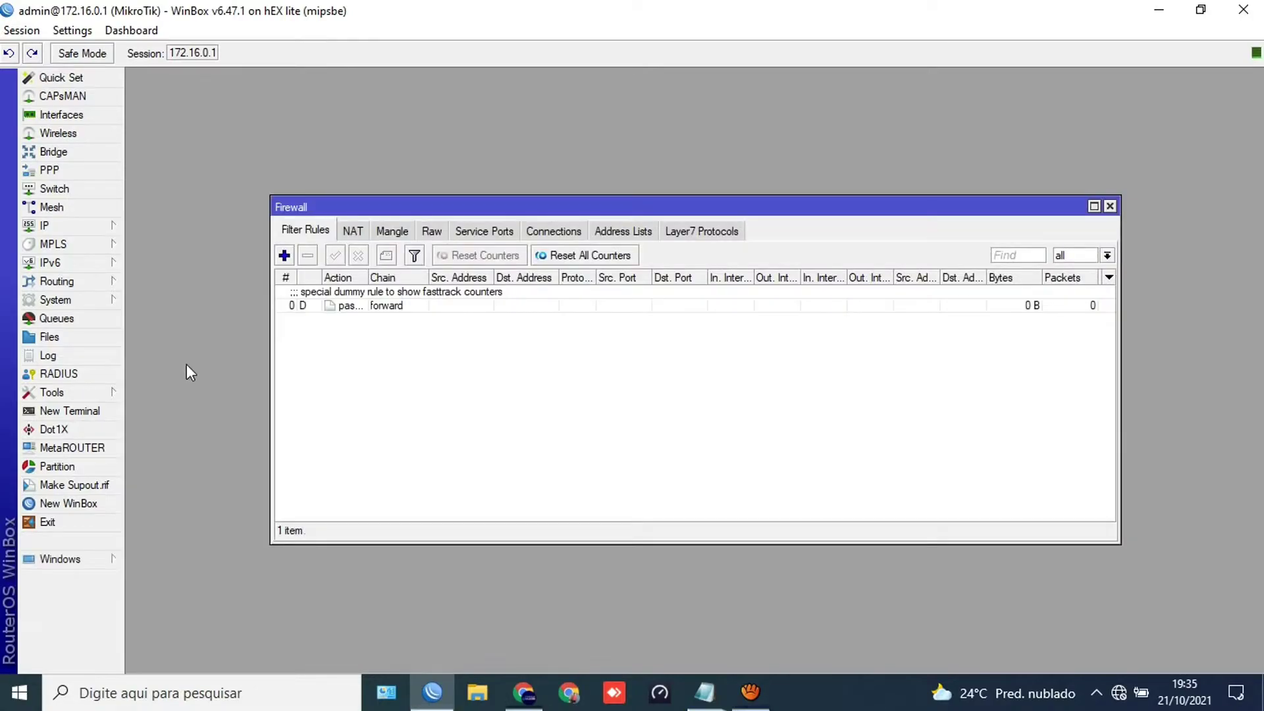
left_click(353, 231)
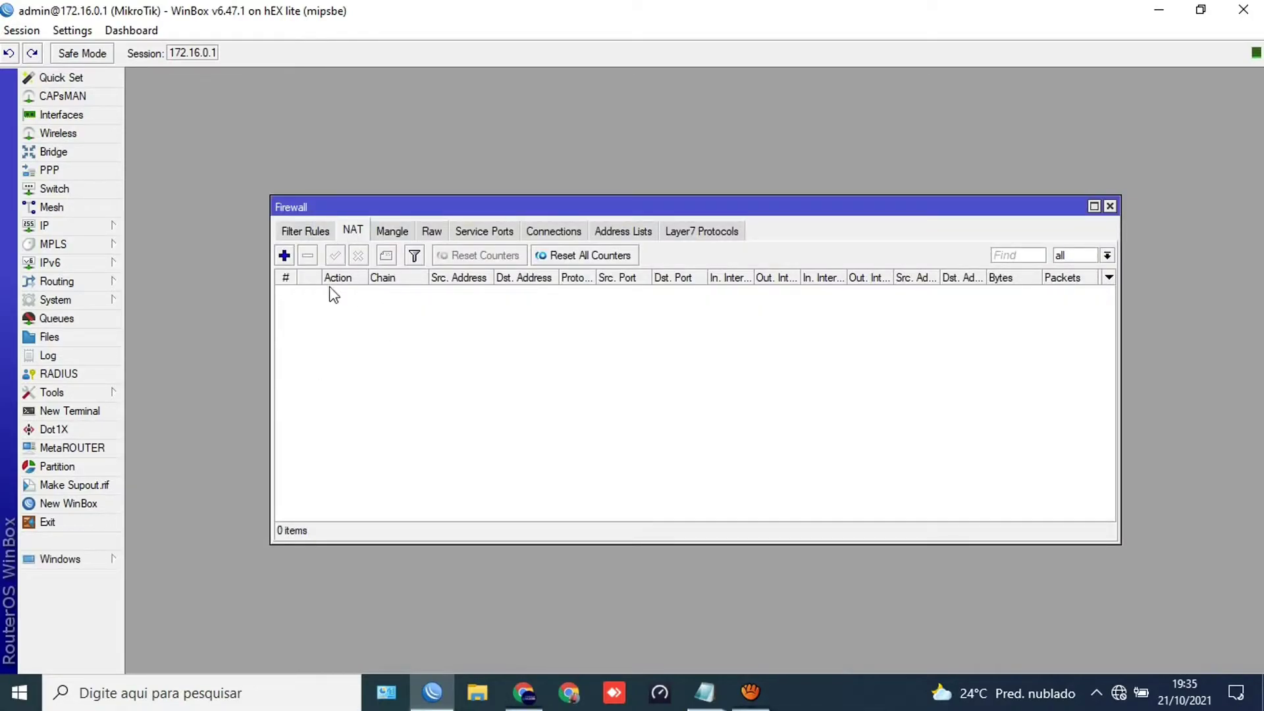
left_click(285, 256)
left_click_drag(649, 166, 690, 140)
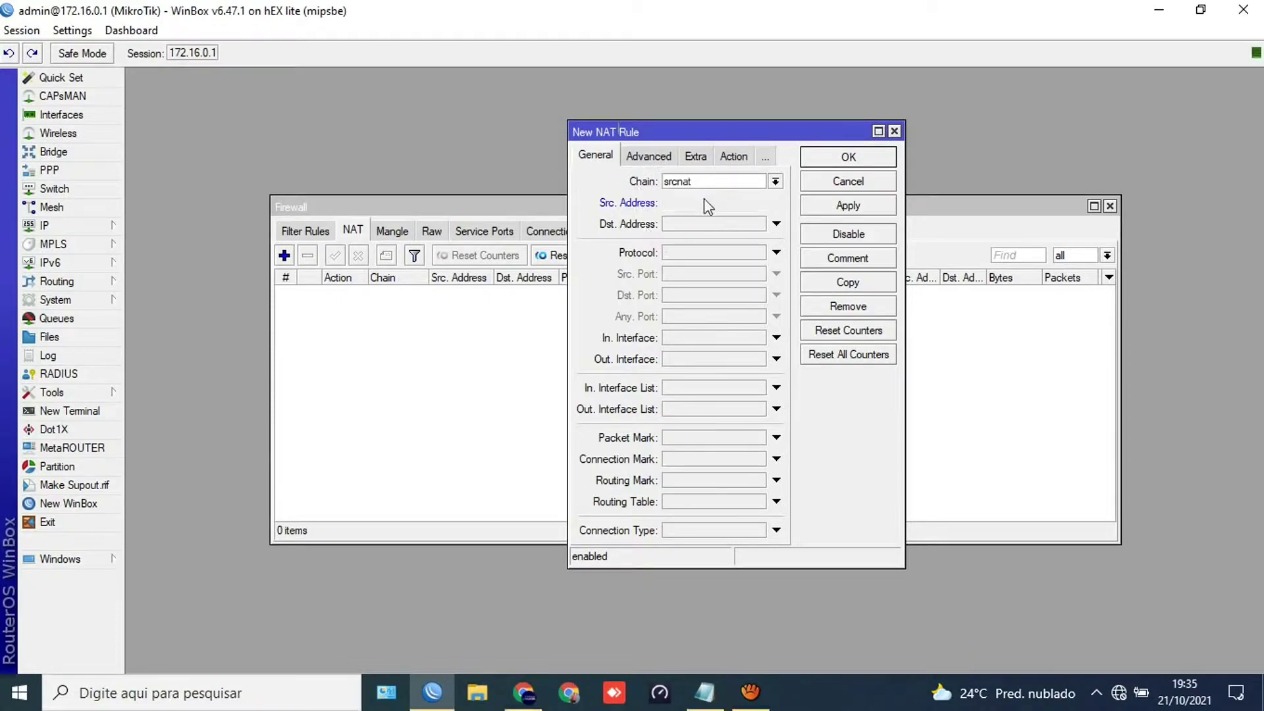
left_click(706, 205)
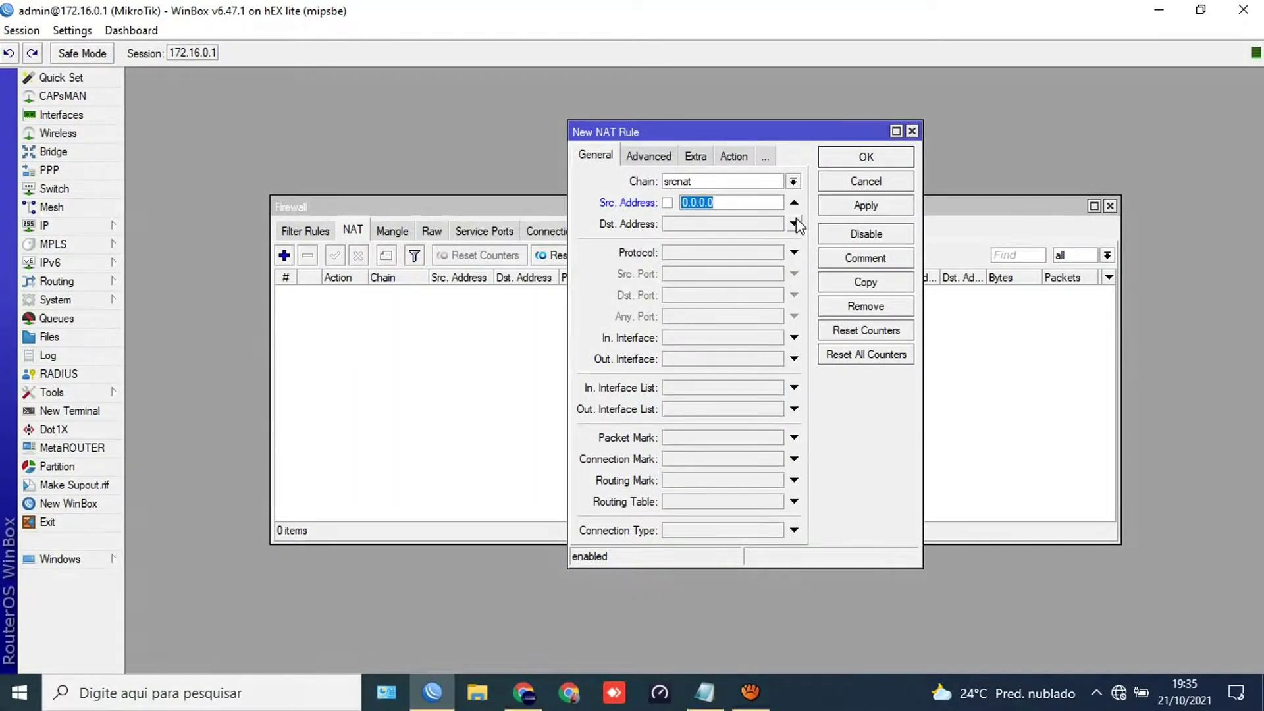
left_click(46, 206)
left_click(49, 225)
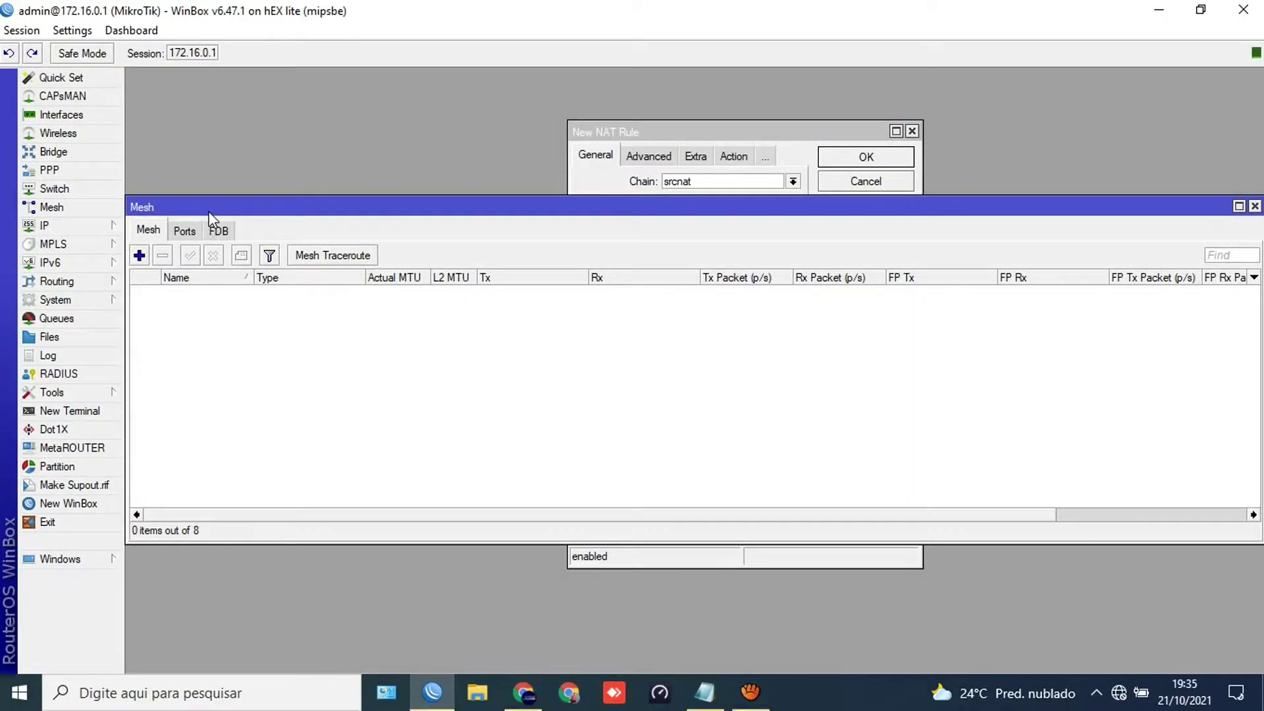
key("Escape")
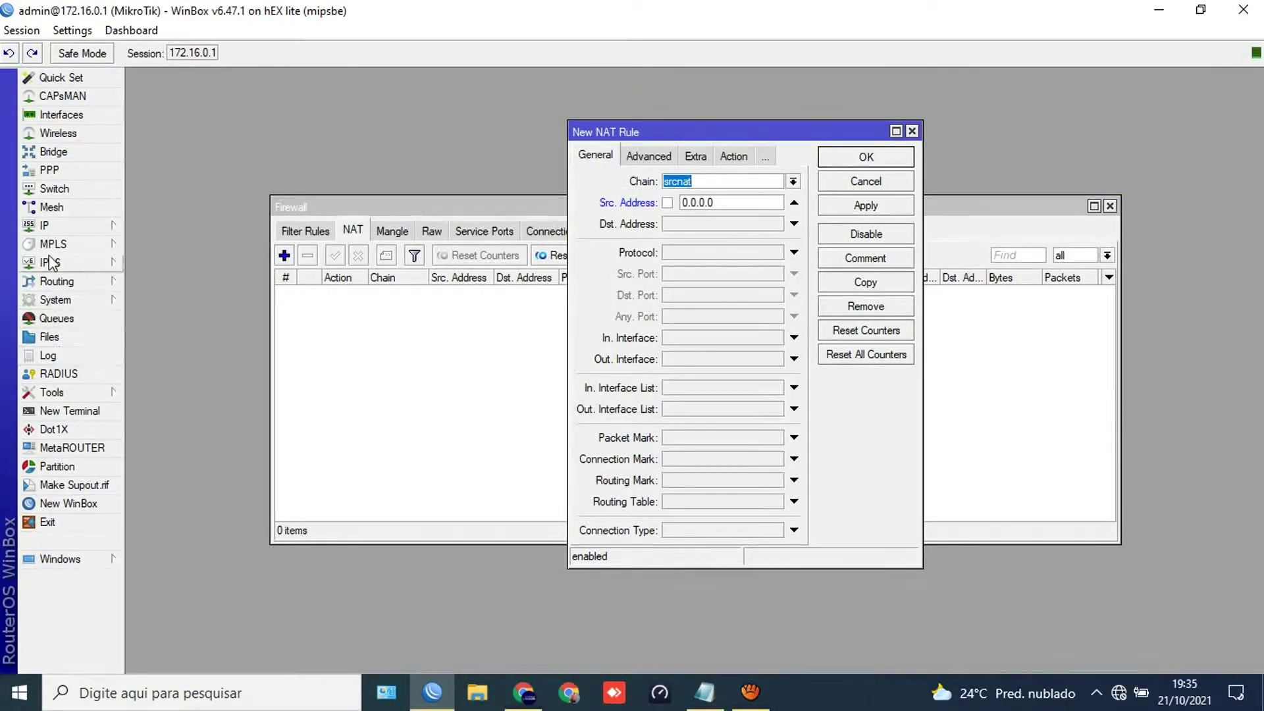
- Copy the address range 100.64.0.0/24 from the Pool - REMOTO - PPPoE IP pool and close the pool windows
left_click(47, 223)
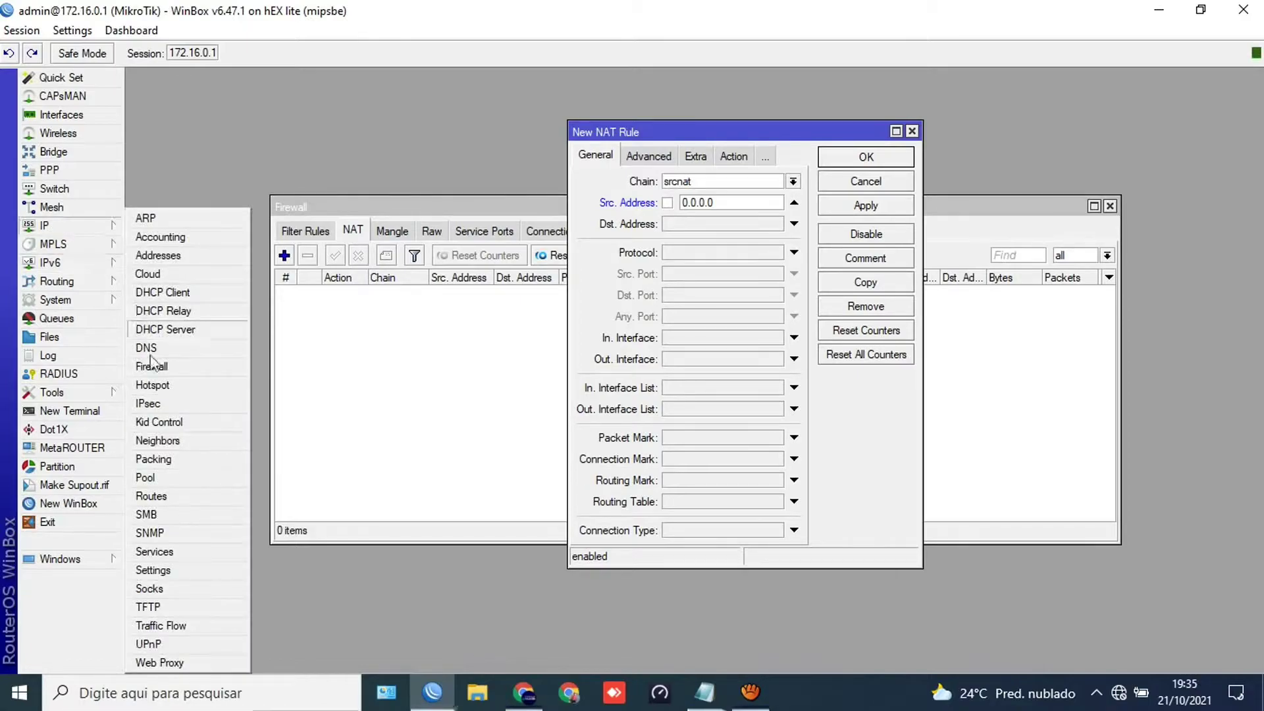
left_click(146, 478)
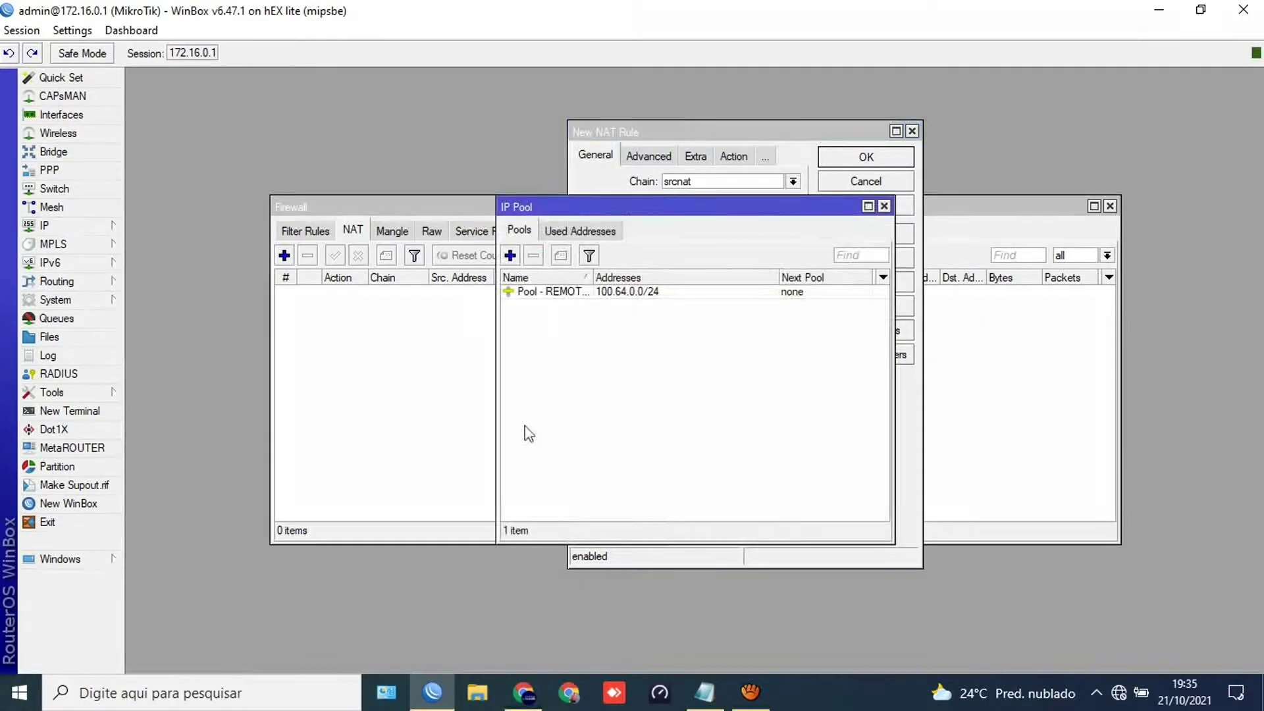
double_click(598, 292)
double_click(634, 336)
key("ctrl+c")
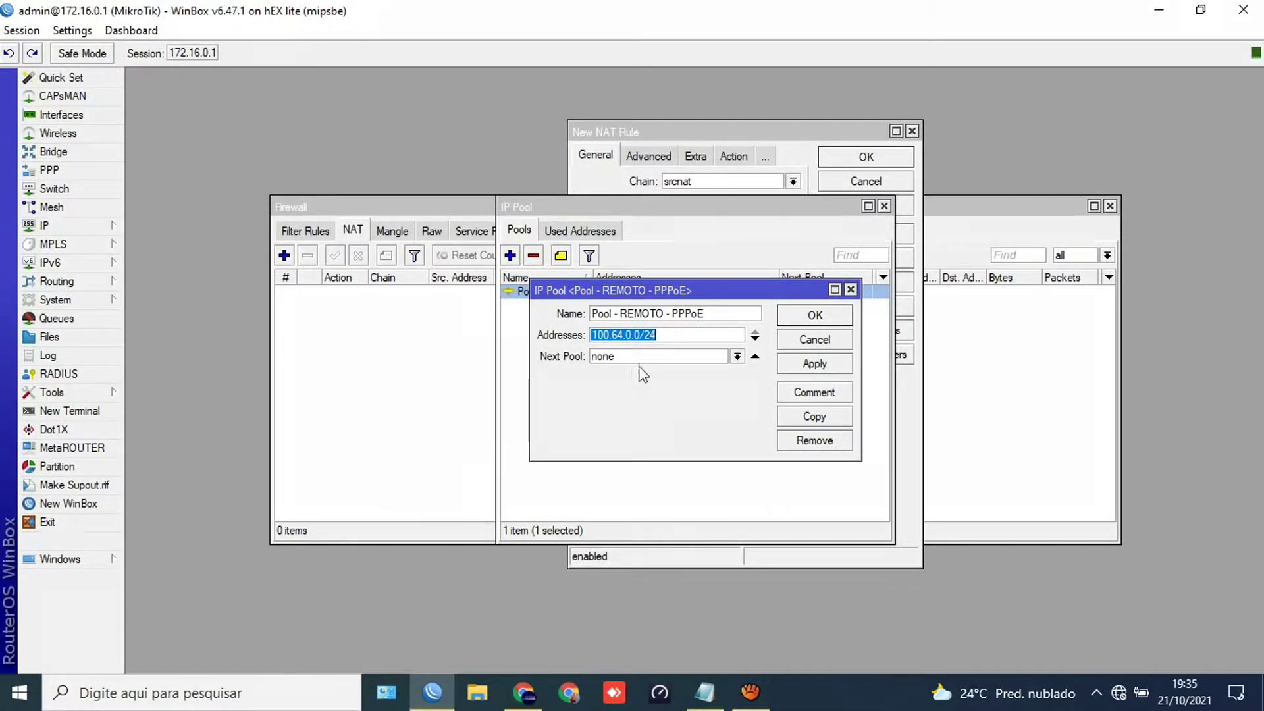
left_click(851, 290)
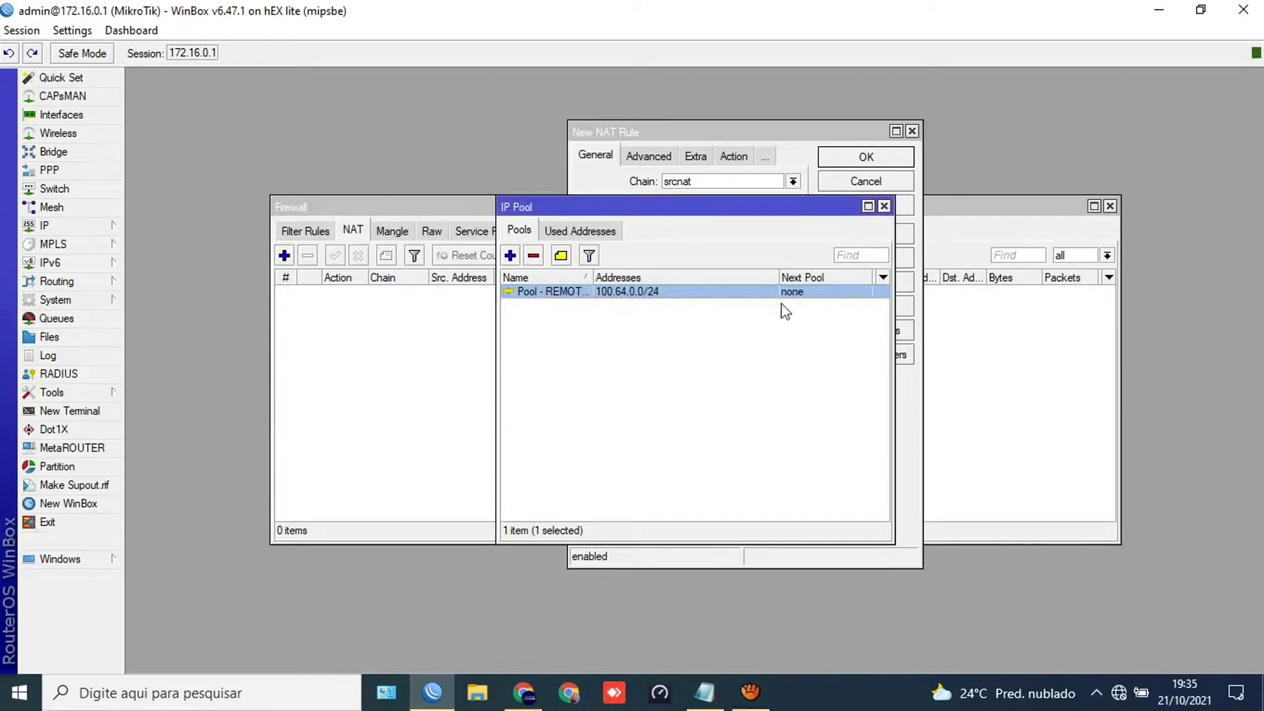
left_click(884, 206)
- Set the new NAT rule's source address to 100.64.0.0/24 and its outgoing interface to Link PPPoE
double_click(715, 203)
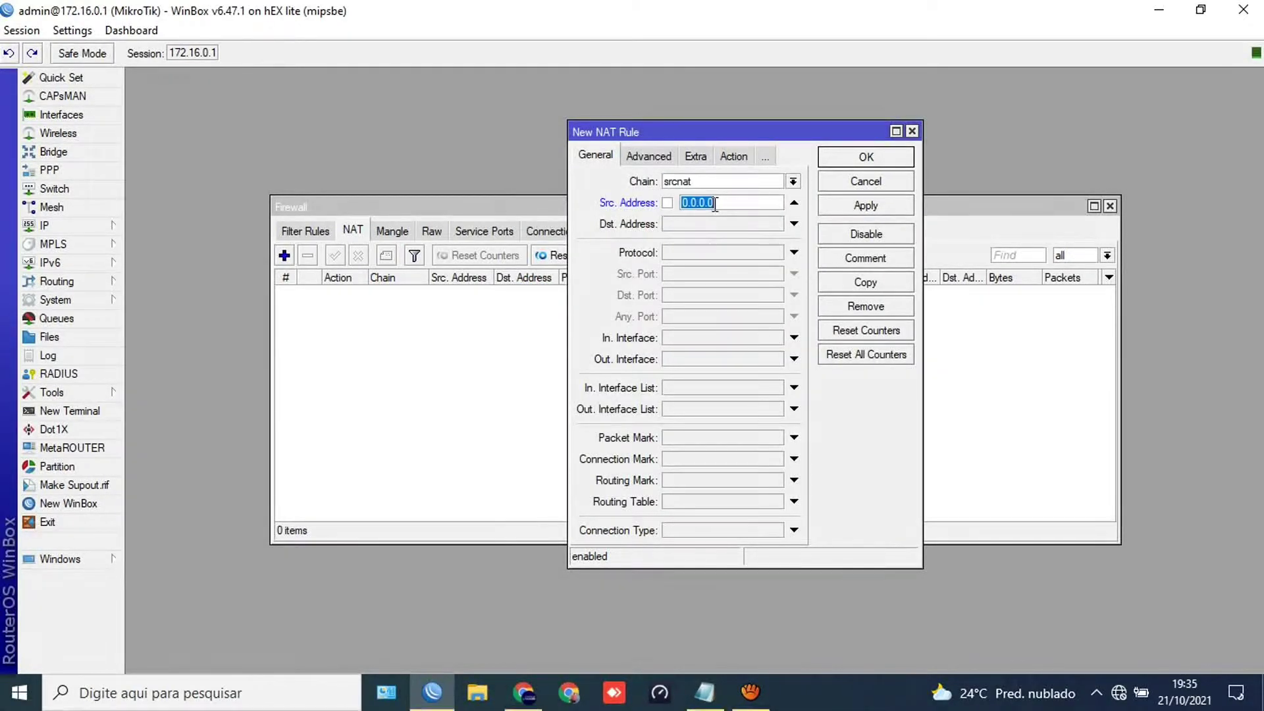
key("ctrl+v")
left_click(793, 360)
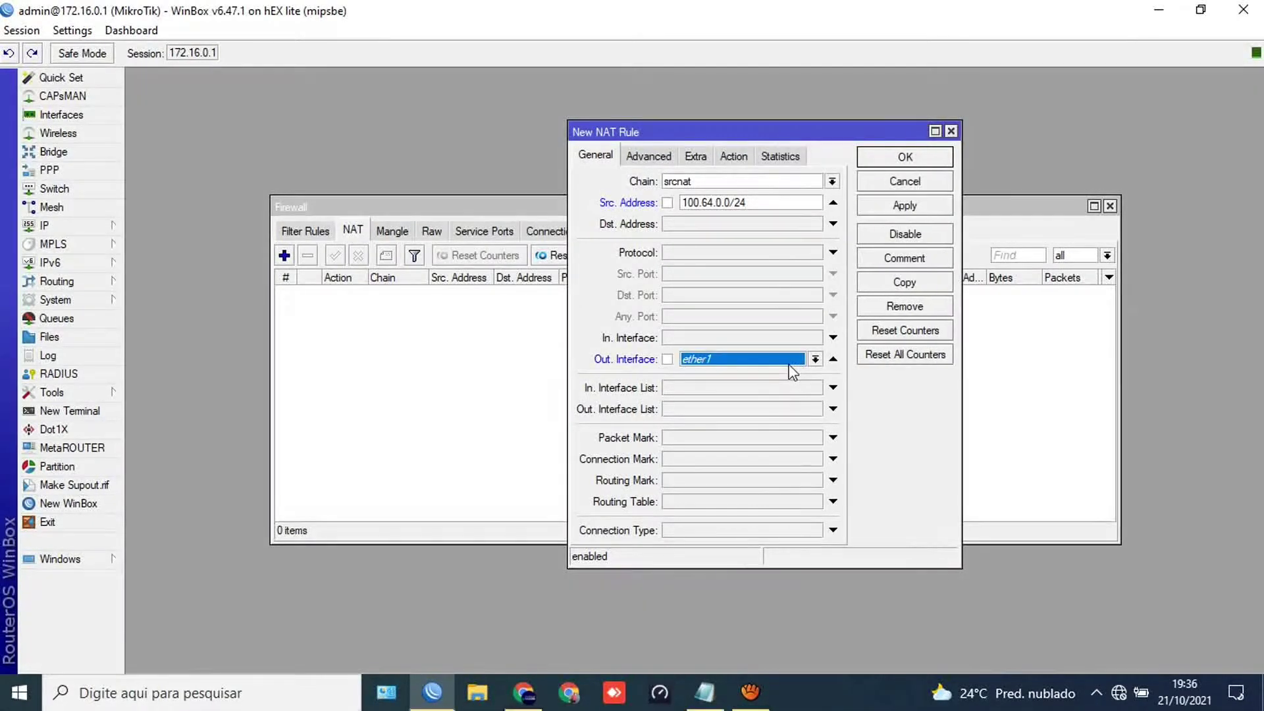
left_click(815, 359)
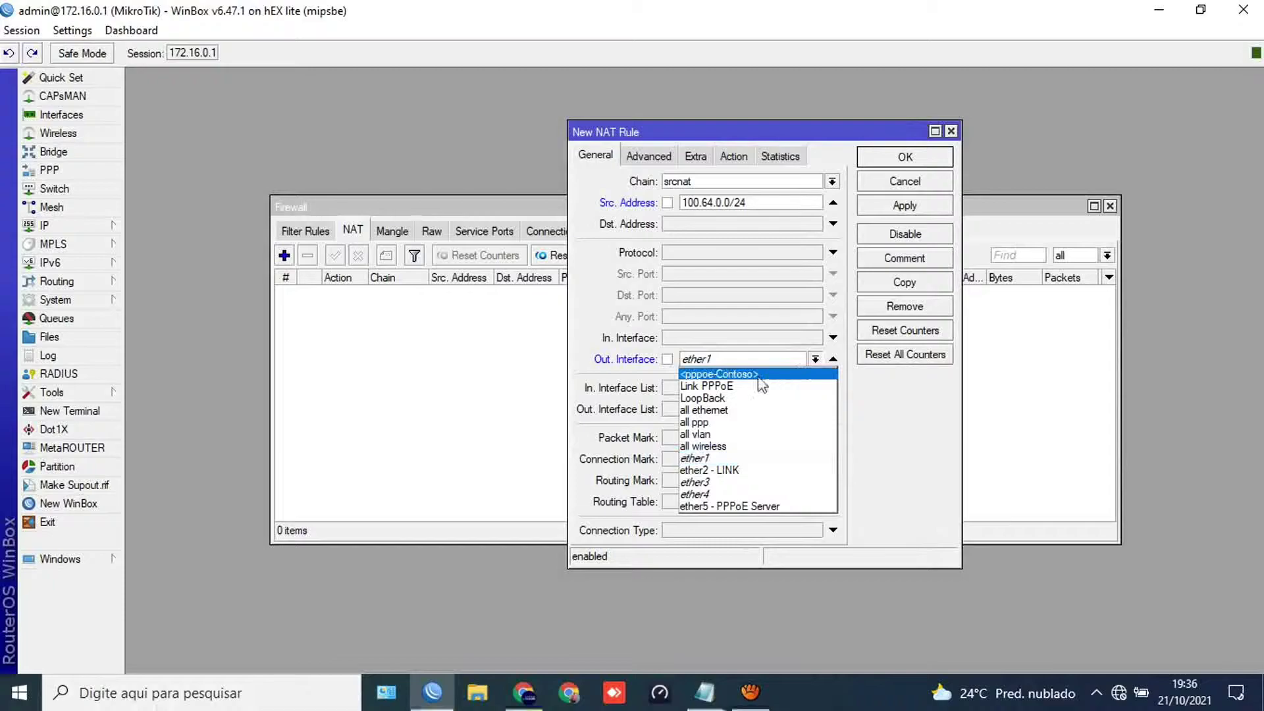
left_click(706, 389)
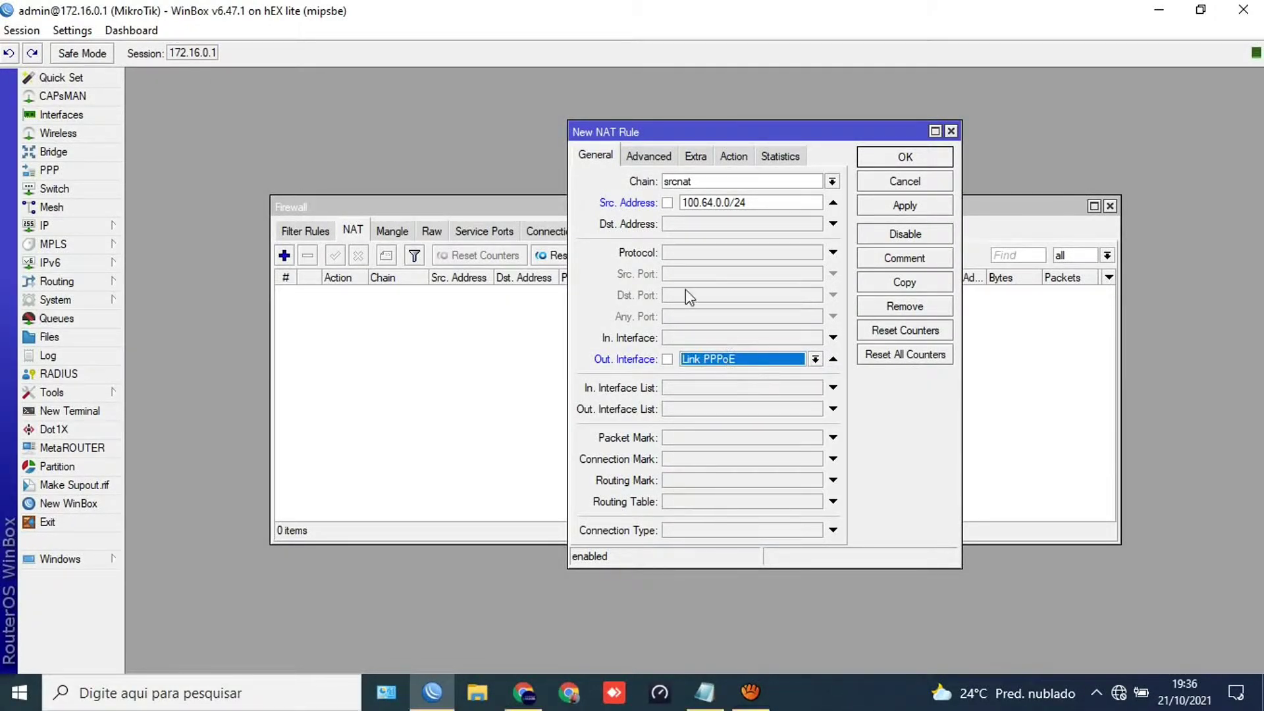
- Set the NAT rule's action to masquerade, apply it, review its general settings and save the rule
left_click(739, 159)
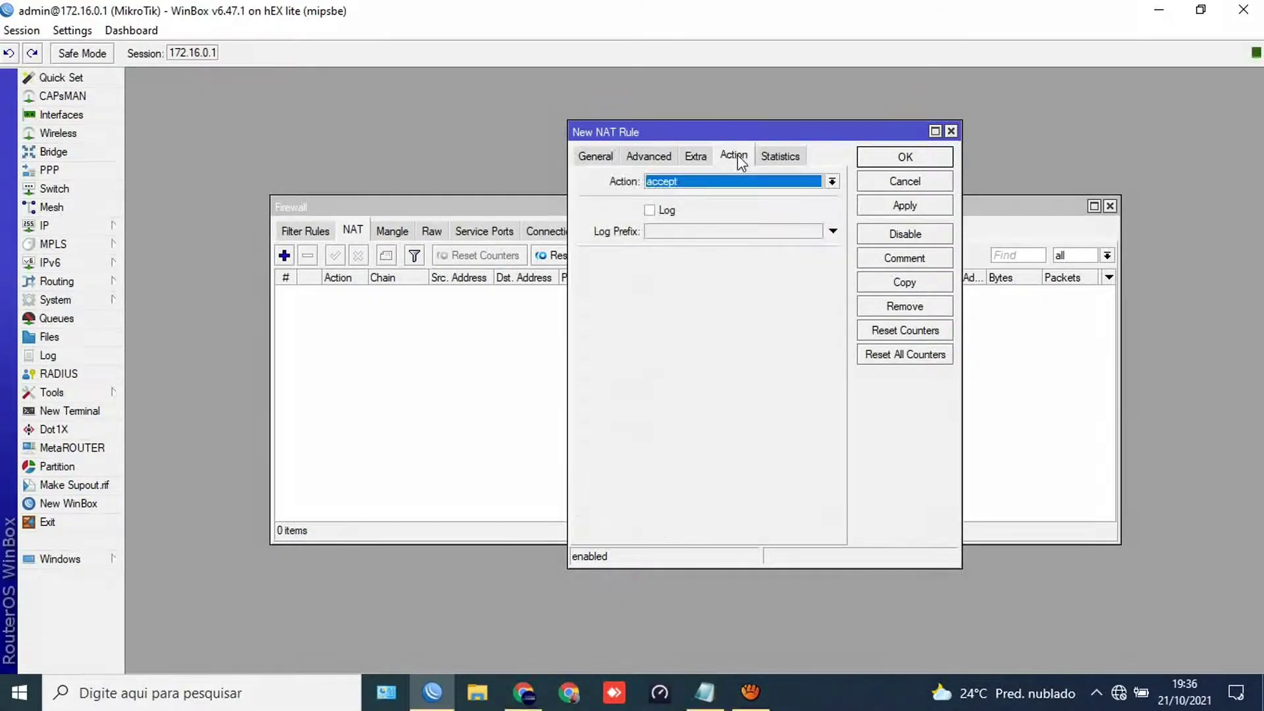
left_click(700, 183)
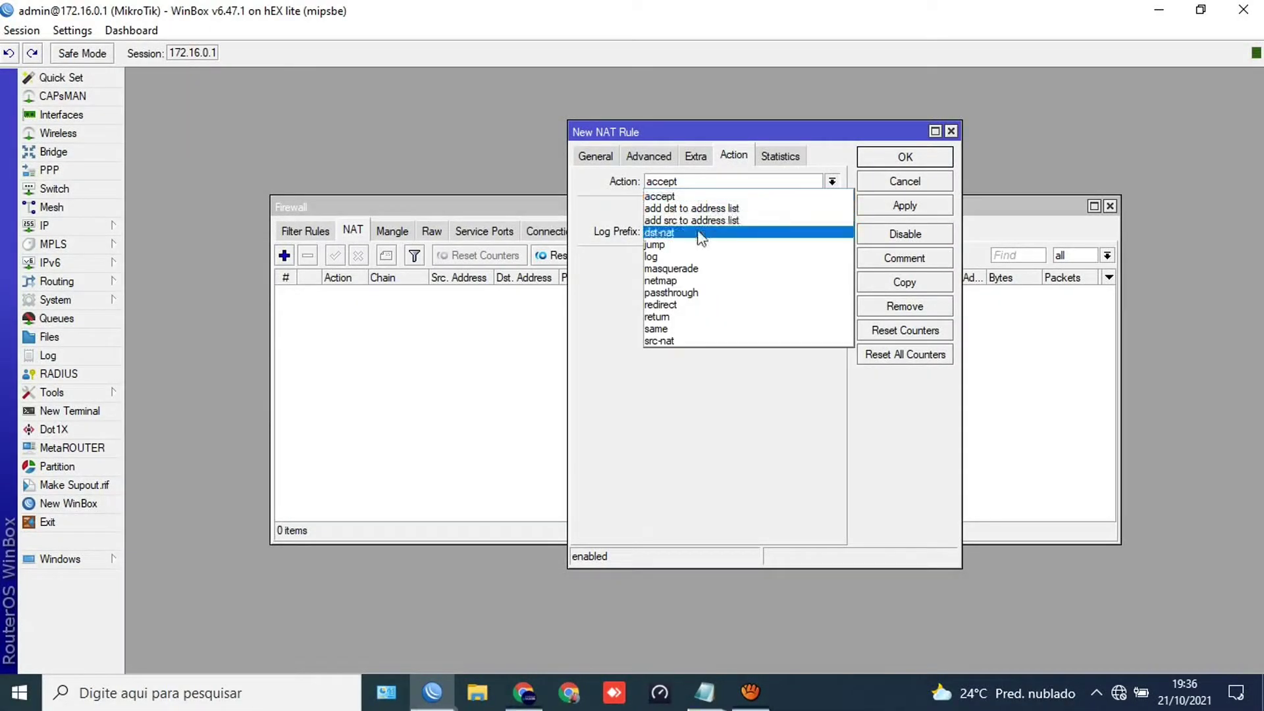
left_click(677, 270)
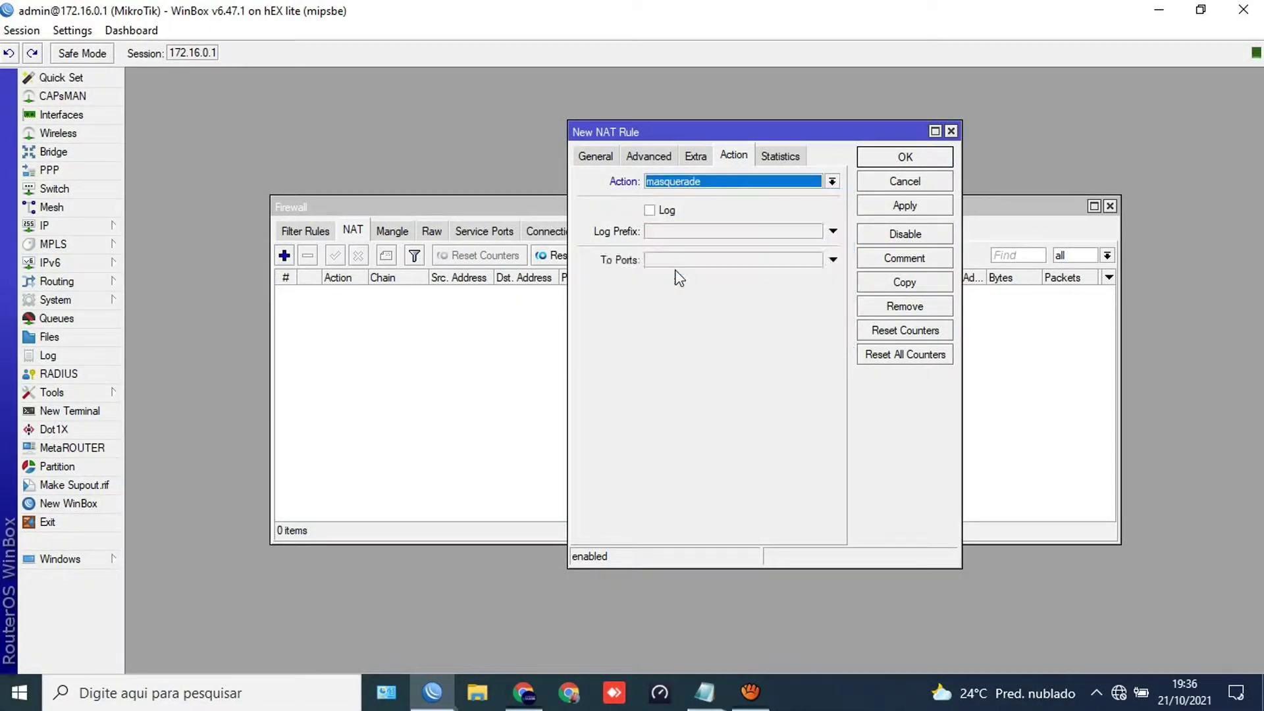
left_click(903, 206)
left_click_drag(769, 136, 720, 327)
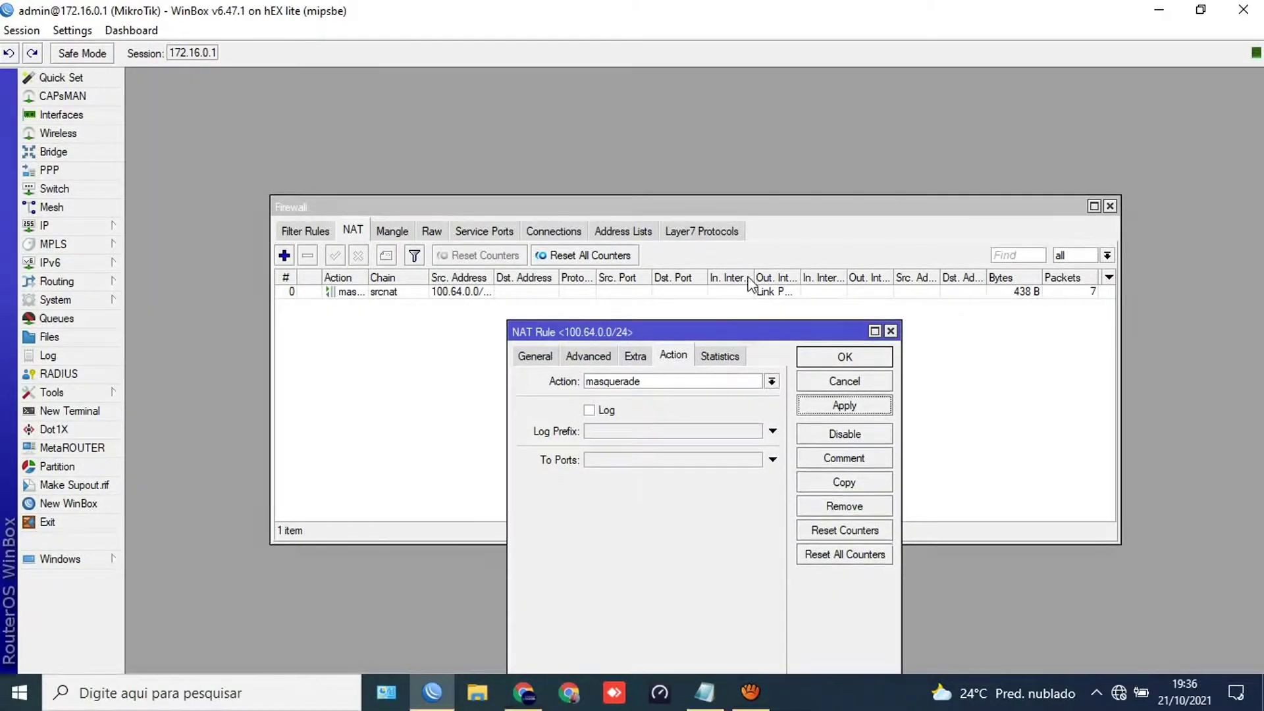
left_click_drag(728, 338, 768, 158)
left_click(575, 177)
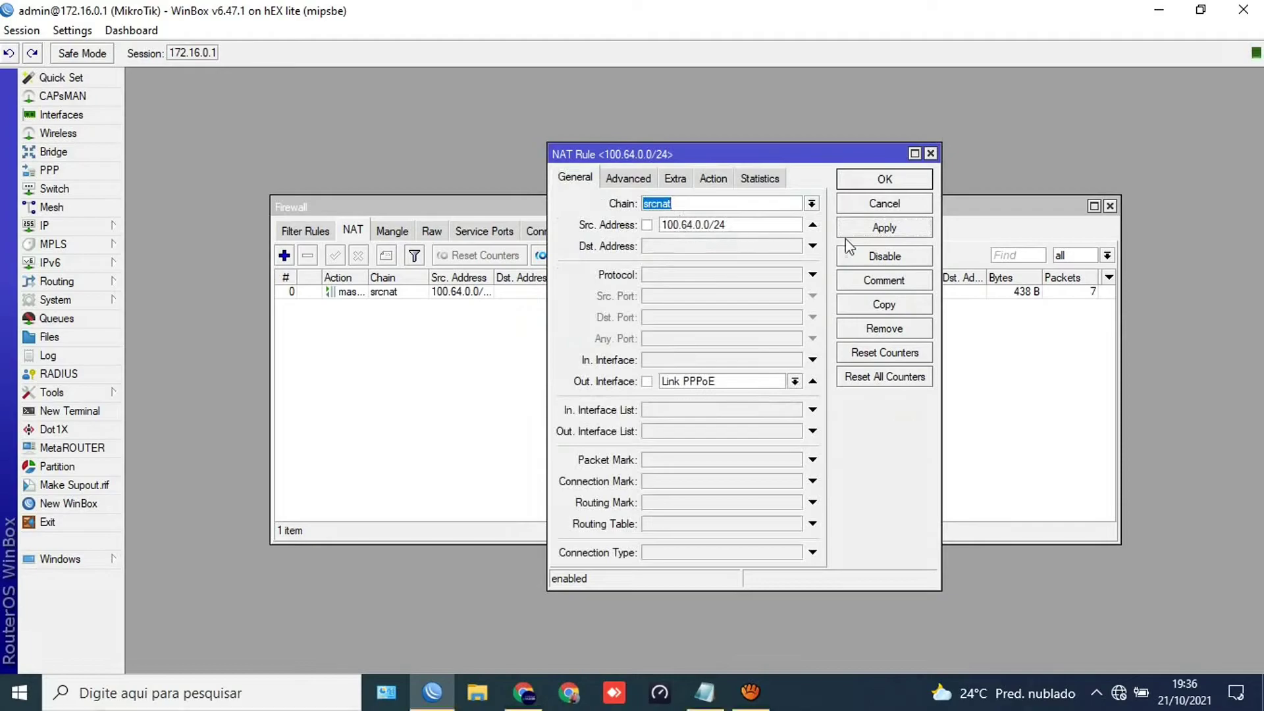
left_click(877, 227)
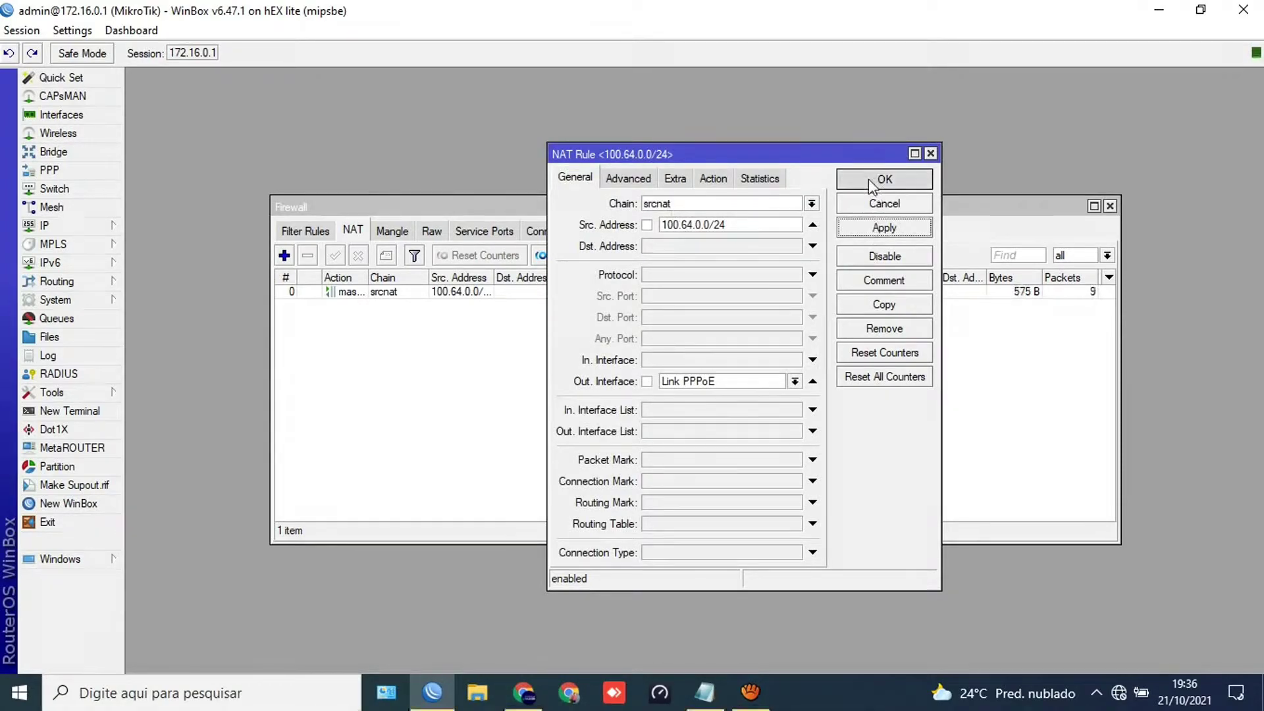
left_click(873, 182)
- Widen the Action, Src. Address and Out. Interface columns of the NAT list to read the rule, and close the firewall window
left_click_drag(370, 285, 442, 284)
left_click_drag(566, 278, 590, 279)
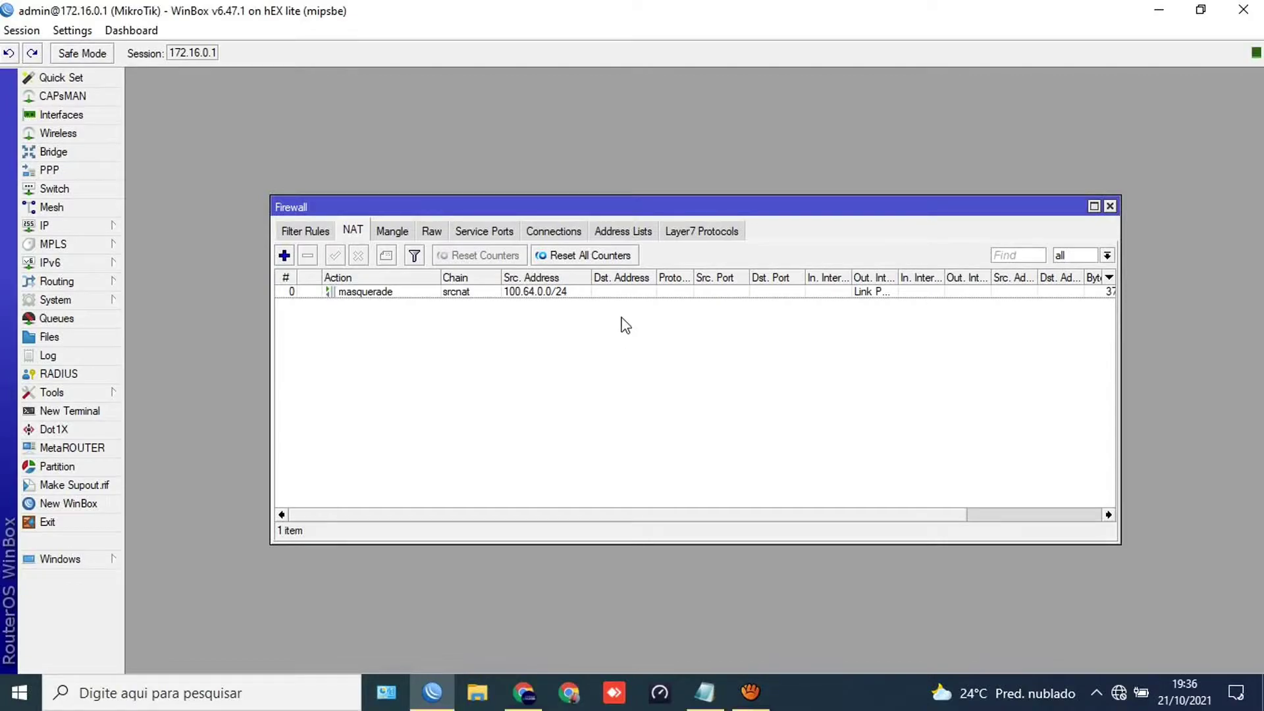
left_click_drag(898, 283, 929, 346)
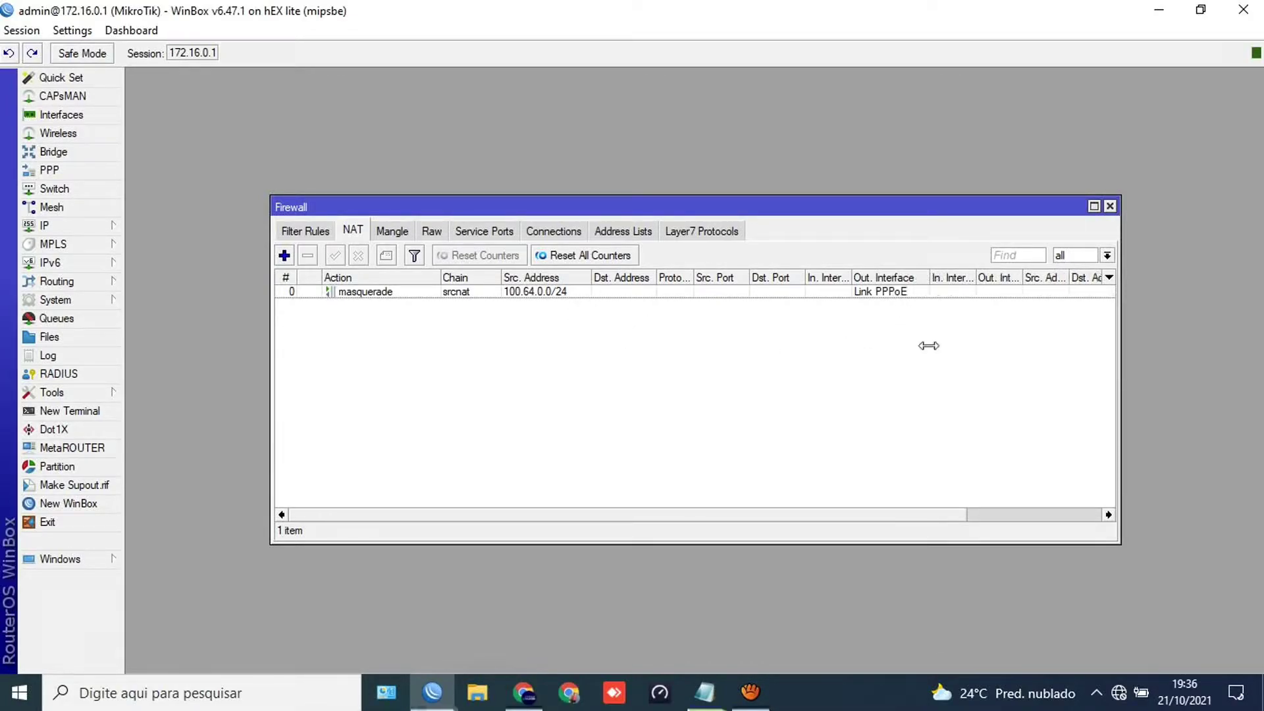
left_click(1111, 207)
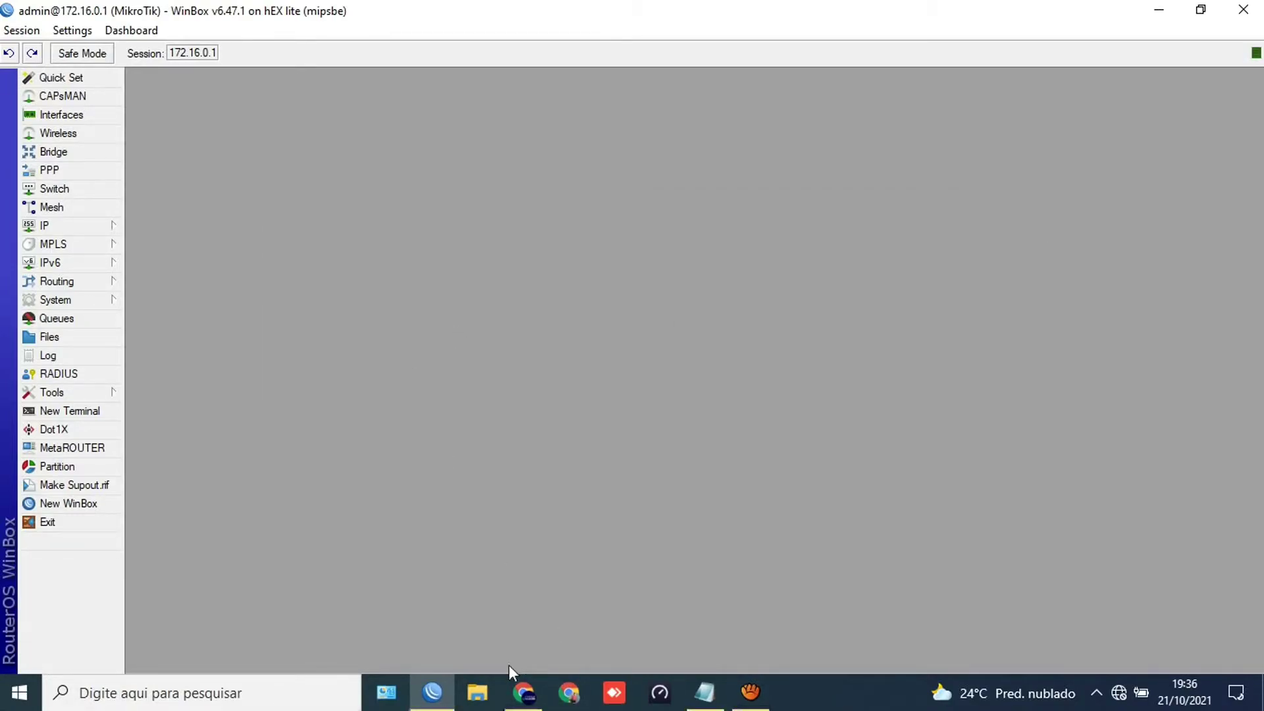
- Switch to Chrome and open youtube.com in a new tab to test the client's internet access
left_click(527, 691)
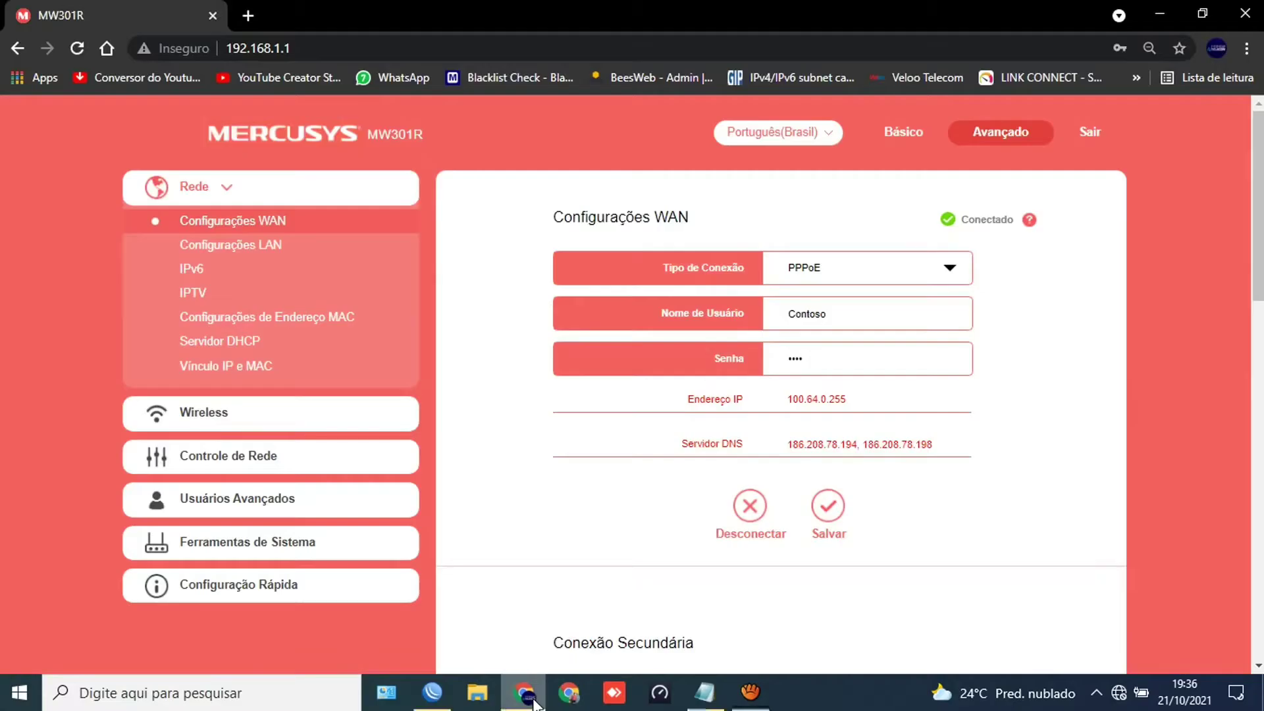
left_click(253, 13)
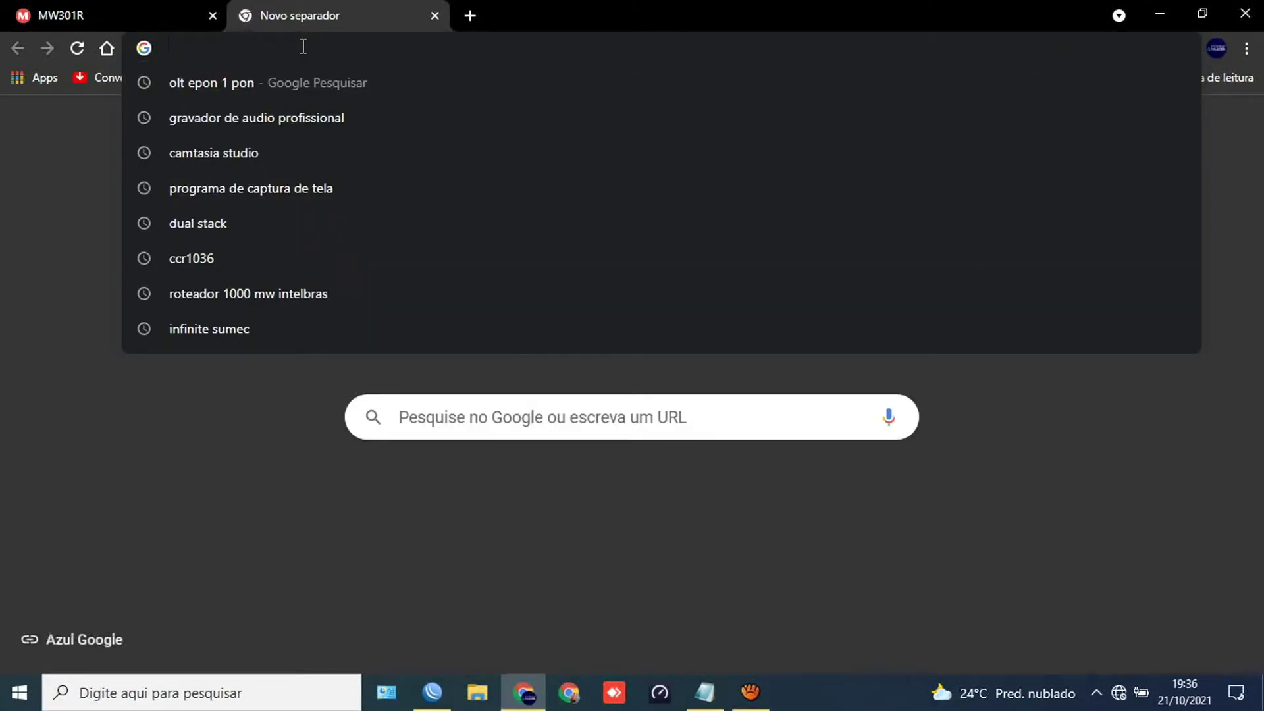
type("y")
key("Return")
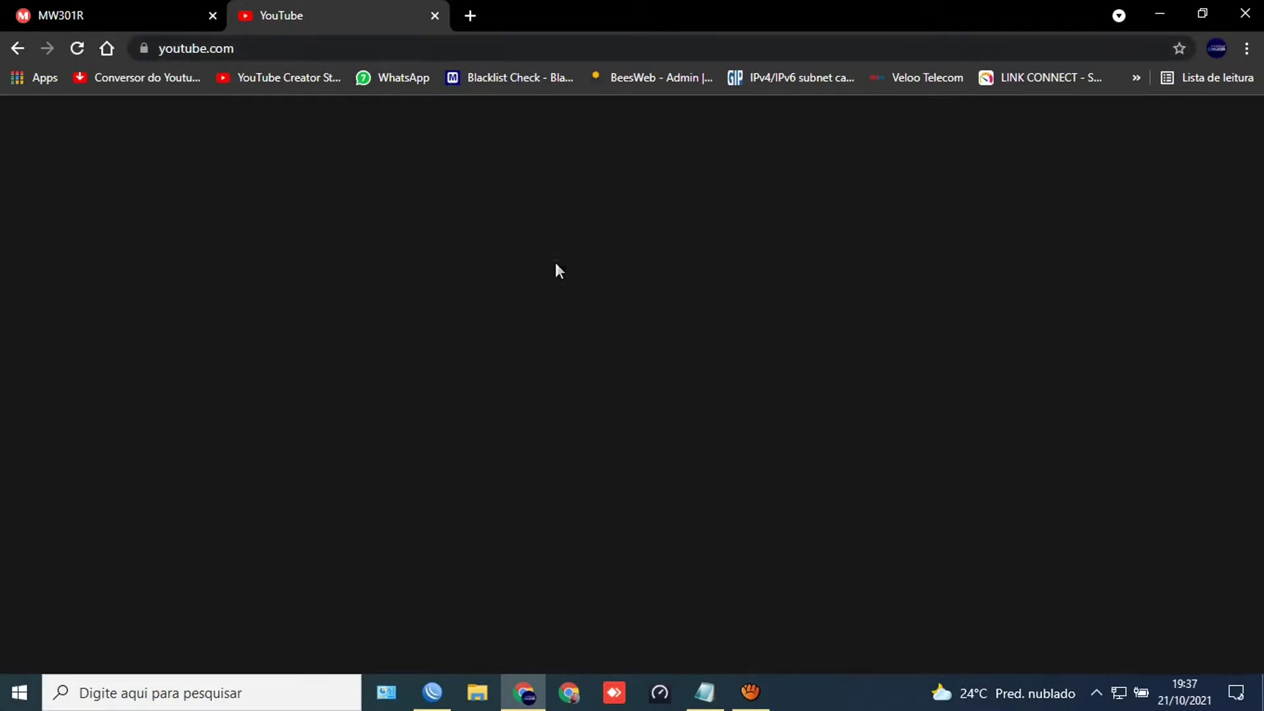
mouse_move(1119, 702)
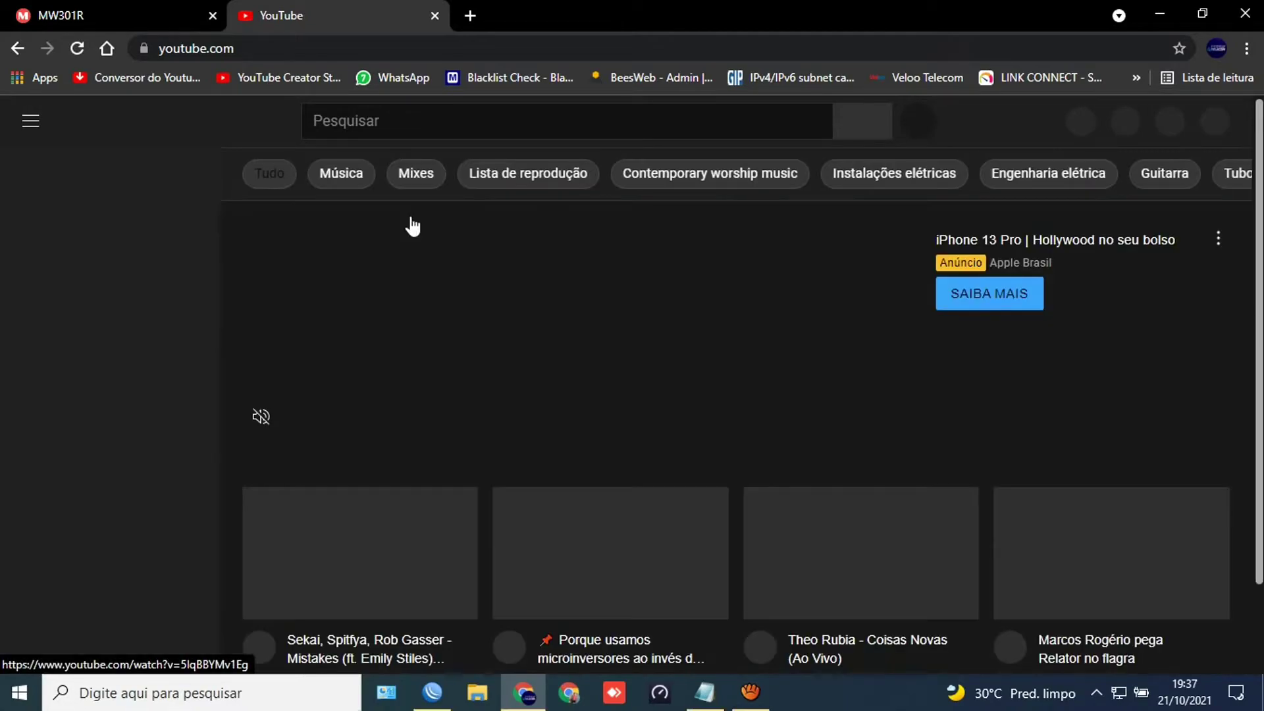
- Open a new browser tab, close the YouTube tab, and load uol.com as a second connectivity test
left_click(472, 17)
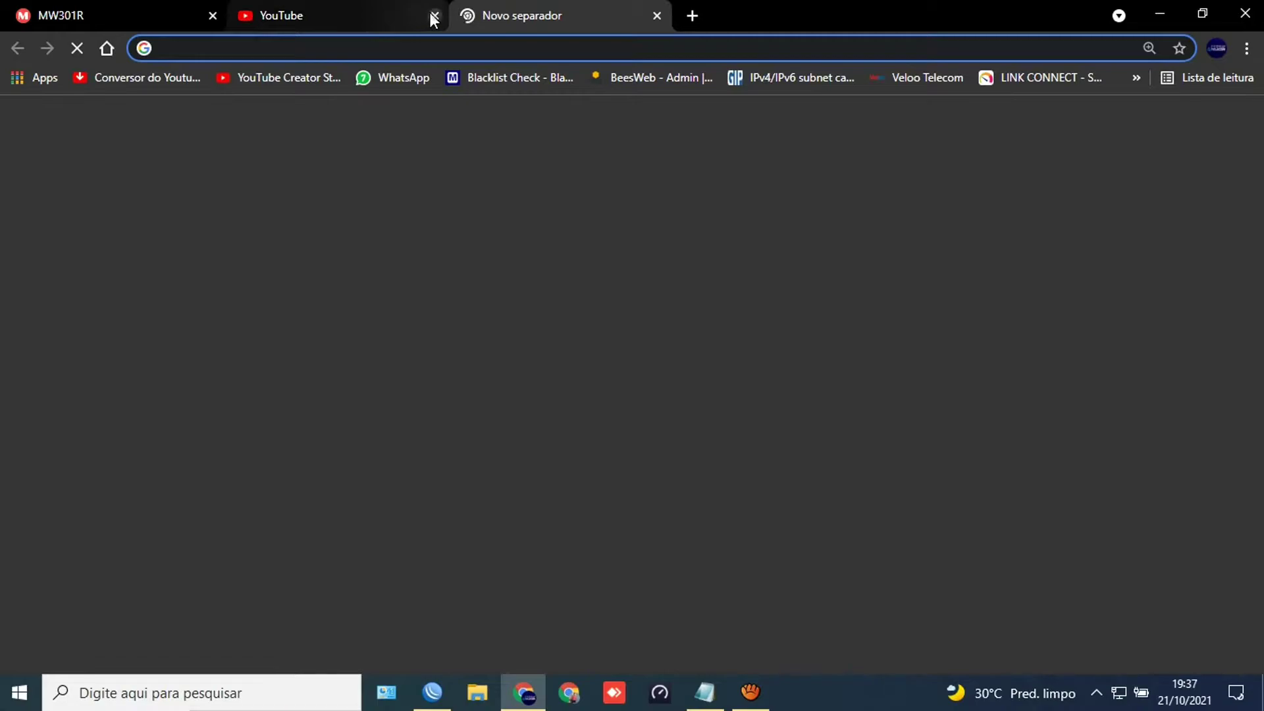
left_click(434, 16)
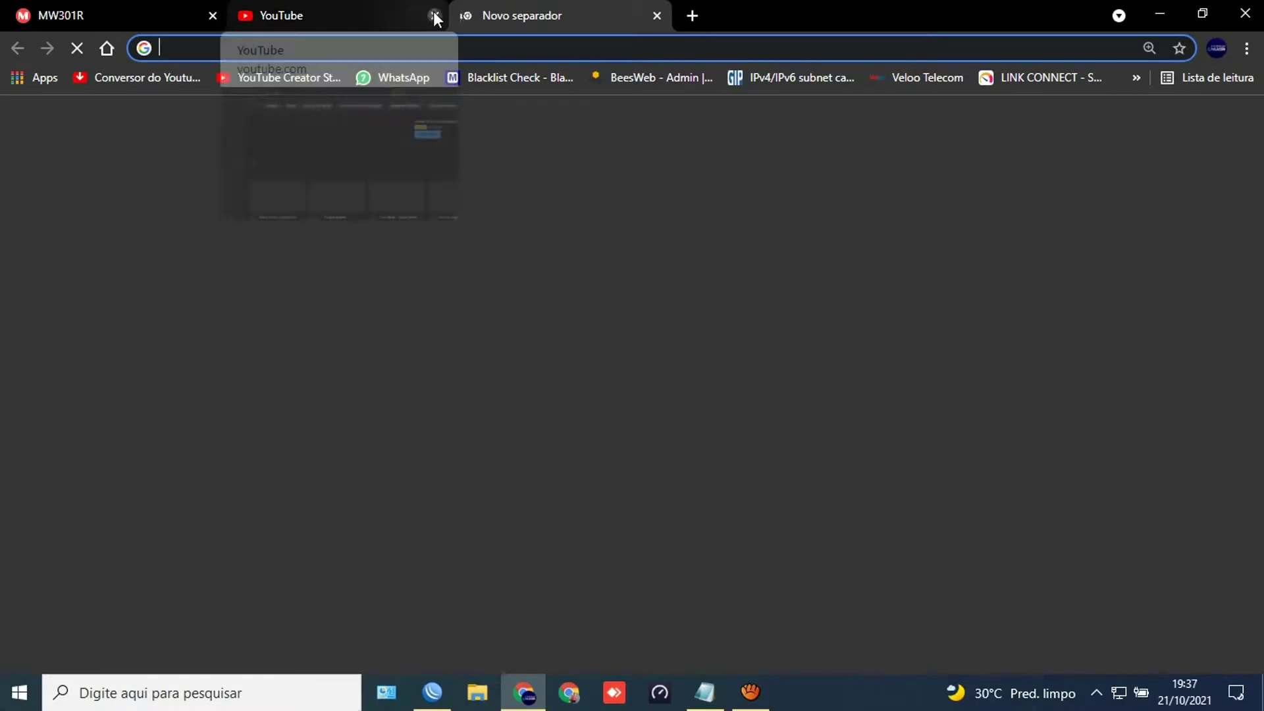
left_click(478, 51)
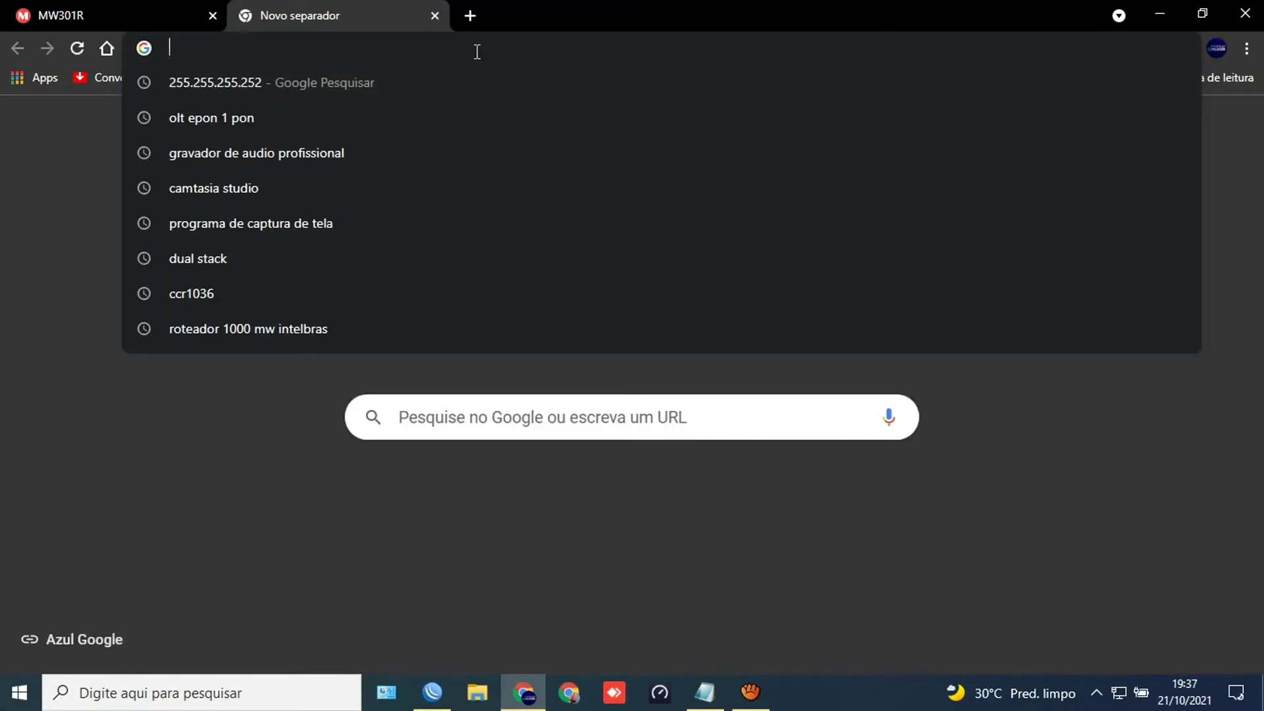
type("uol")
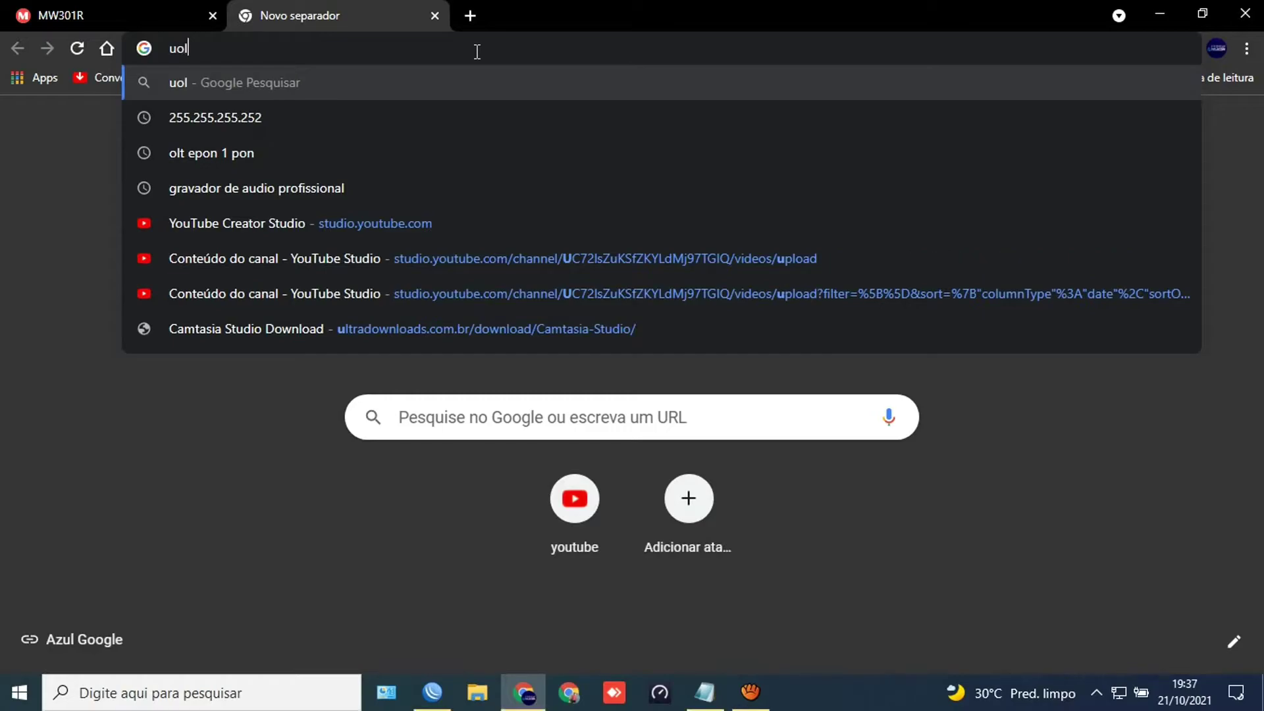
type(".com")
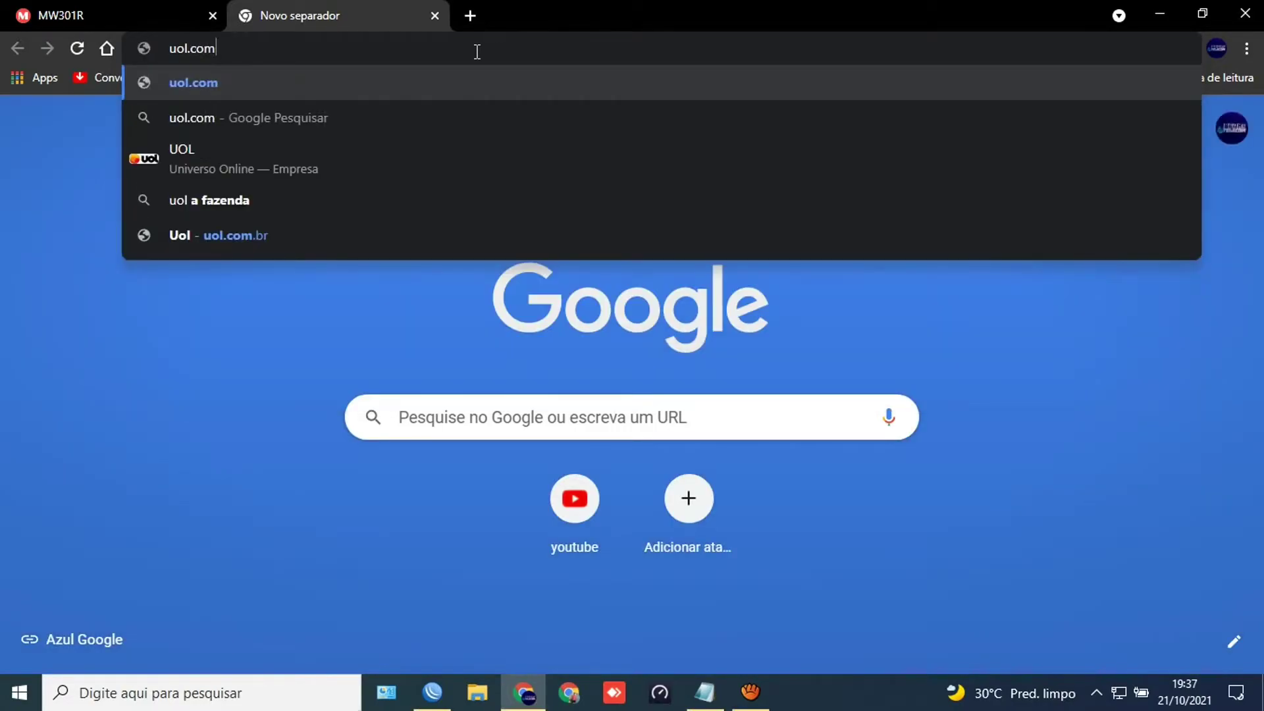
key("Return")
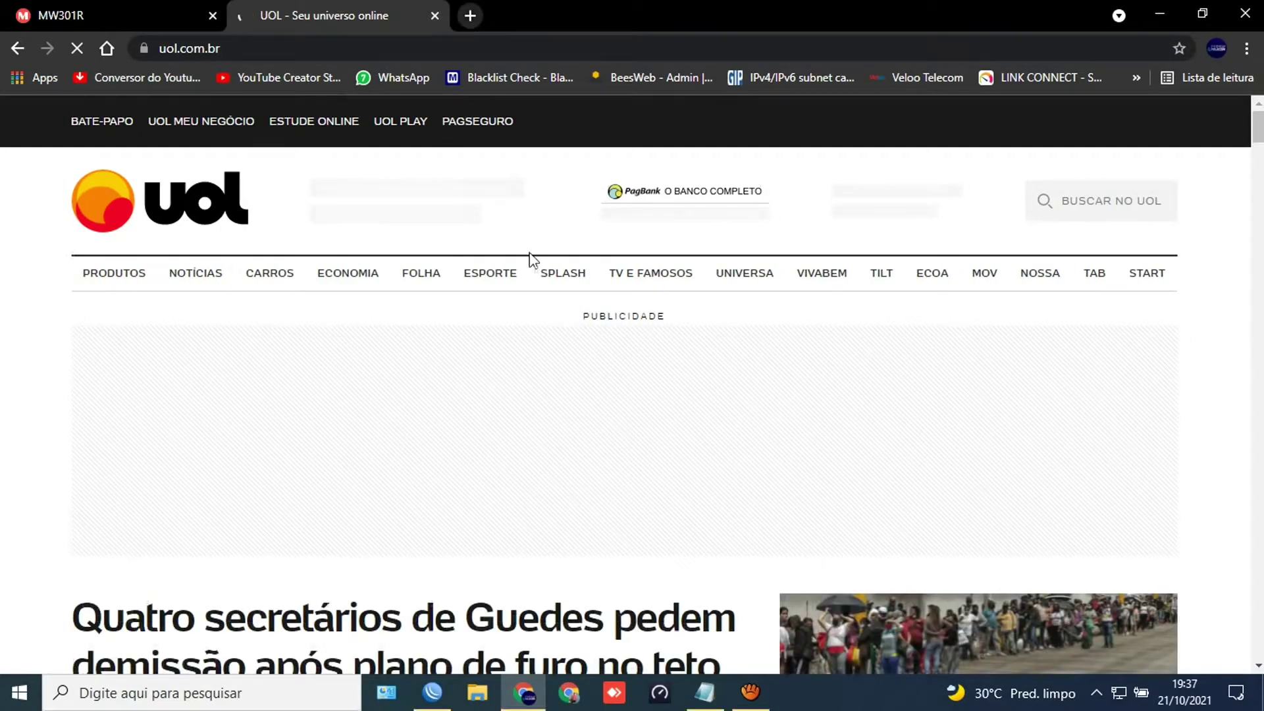
- Skim the UOL home page and load linkconnect.speedtestcustom.com in the same tab
scroll(531, 260, "down", 3)
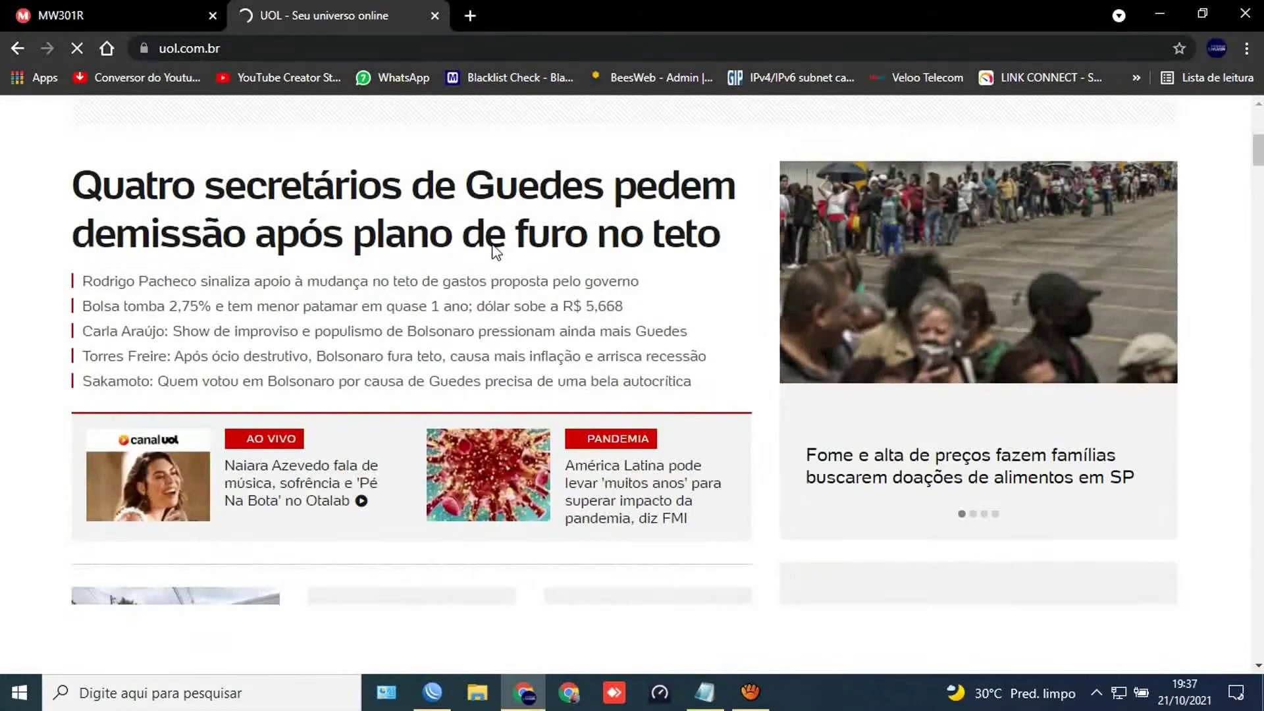
scroll(494, 250, "up", 5)
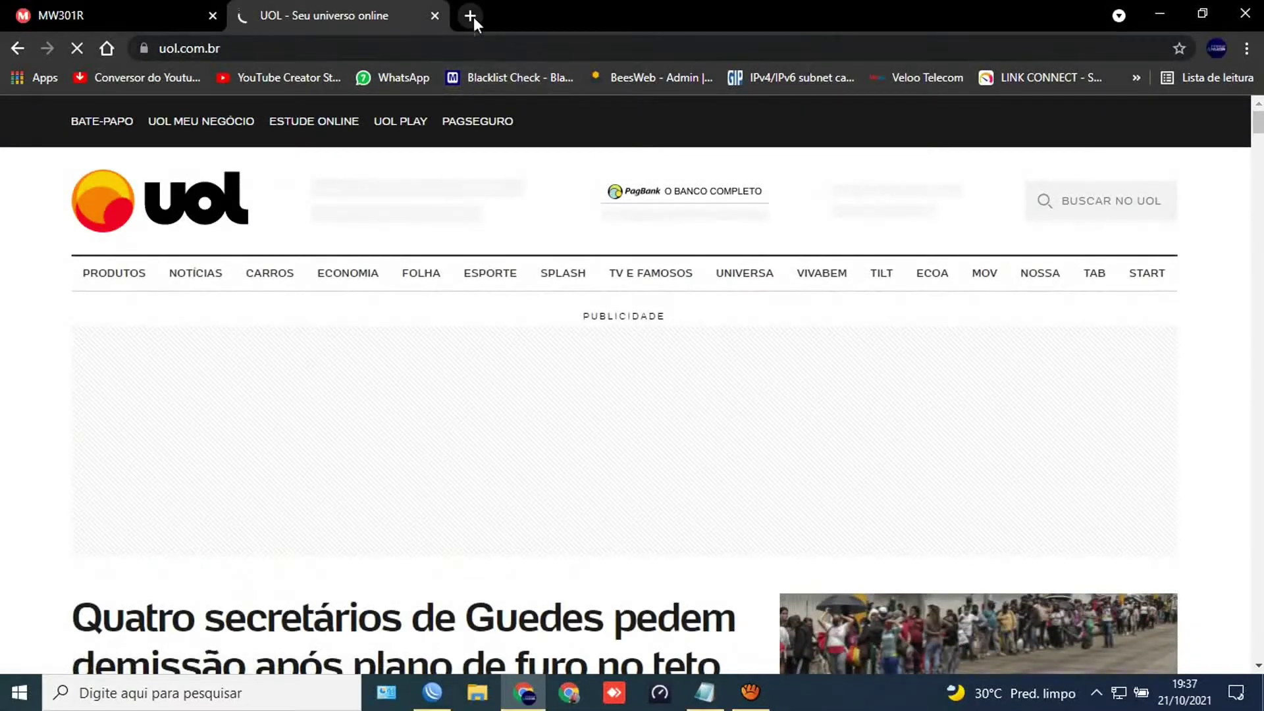
left_click(451, 49)
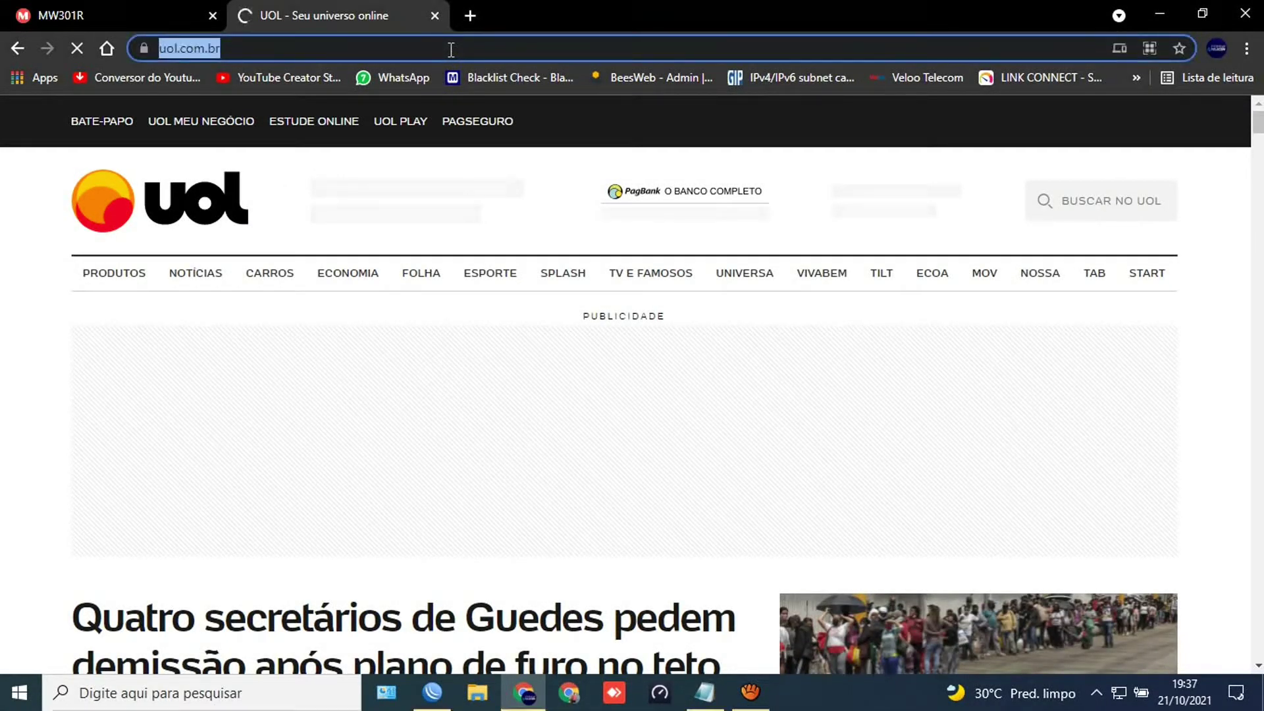
type("linkconnect.speedtestcustom")
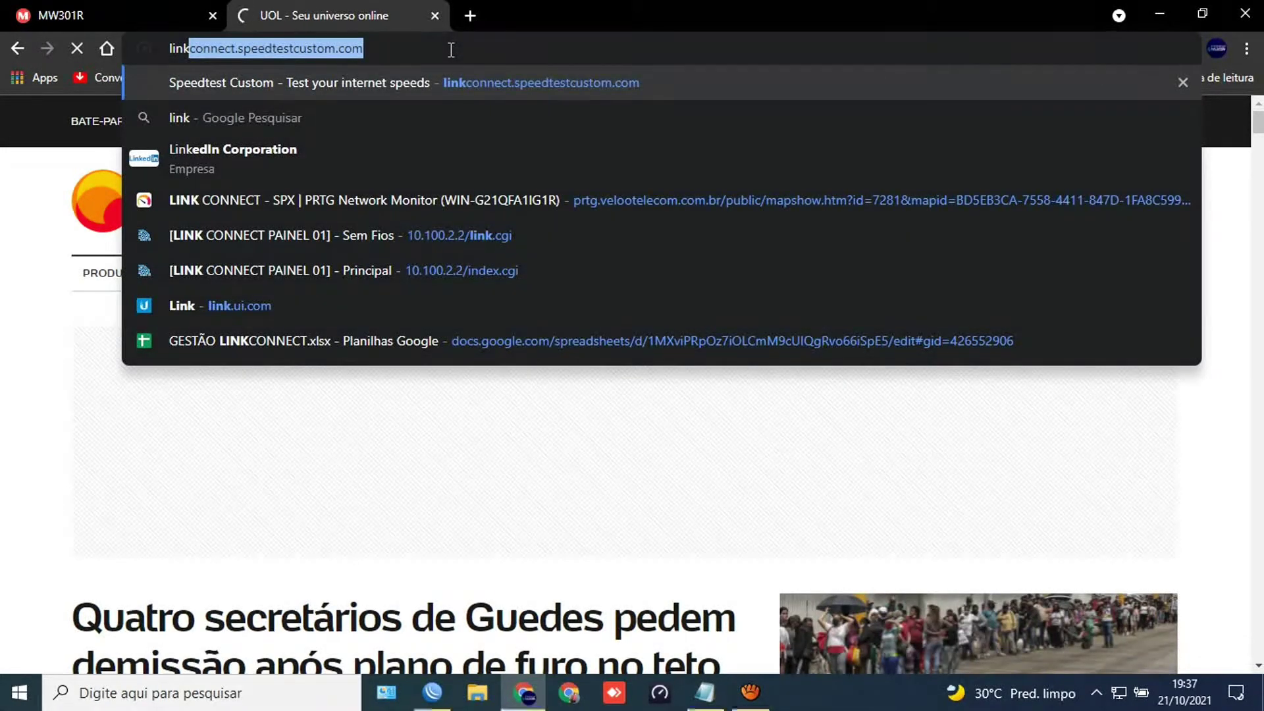
key("Return")
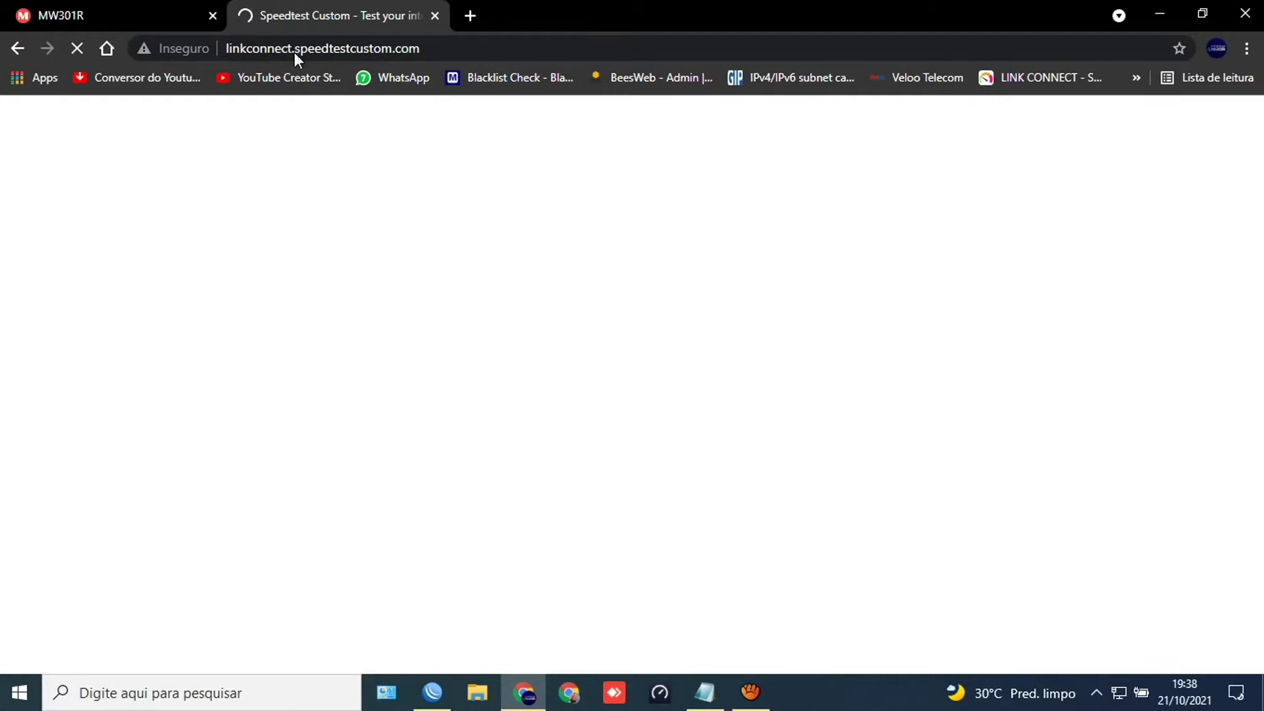
- Close the MW301R tab, run the browser speed test and close Chrome
left_click(212, 16)
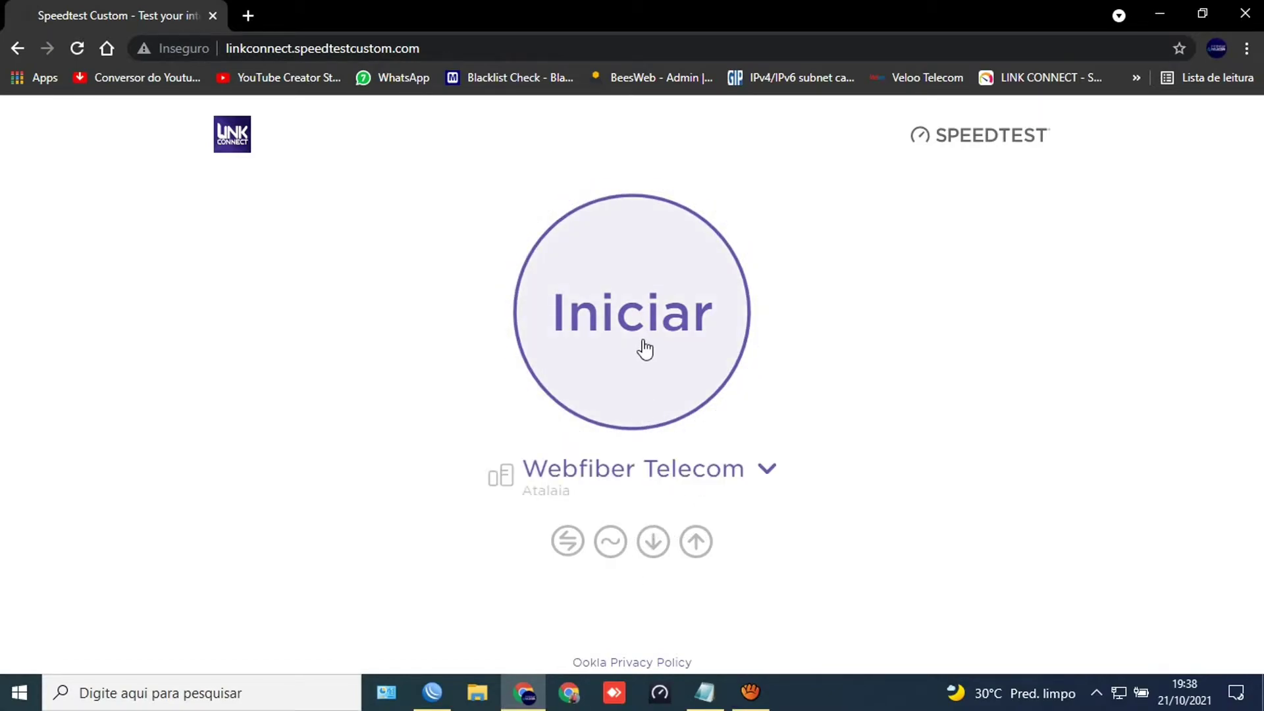
left_click(639, 316)
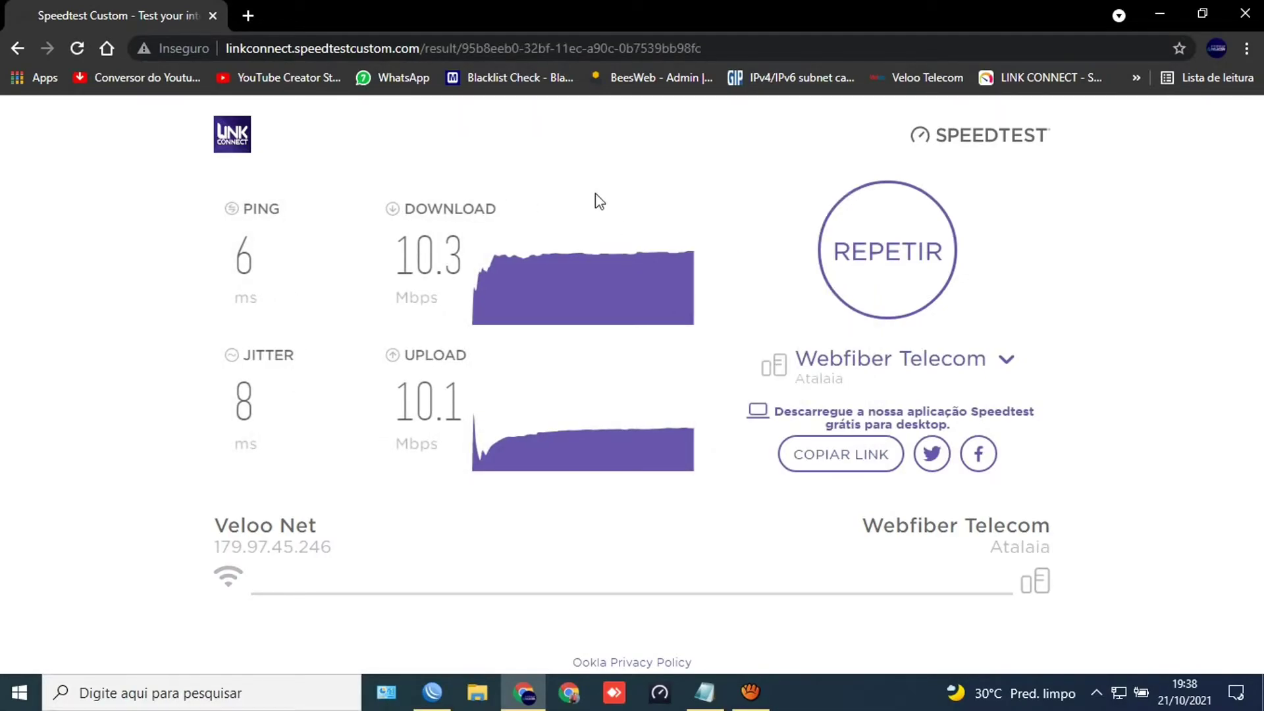
left_click(1242, 15)
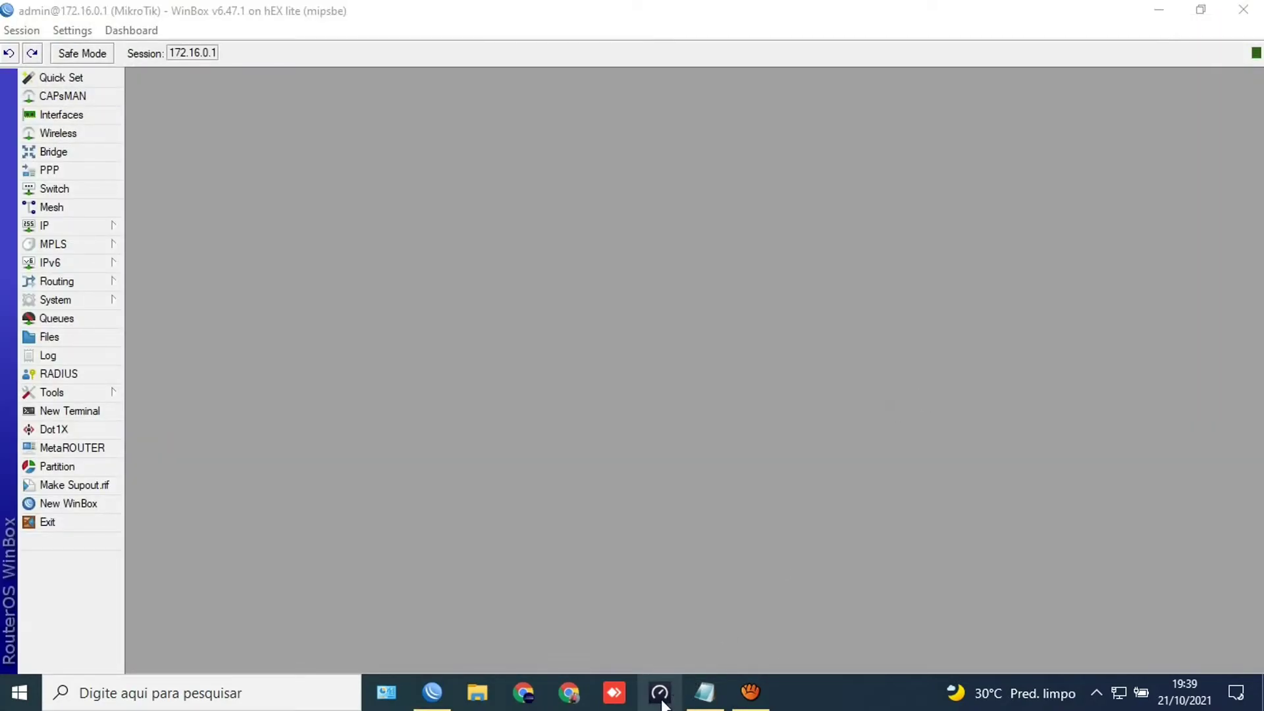
- Open WinBox's interface list, launch the Speedtest desktop app and arrange the two windows side by side
left_click(59, 116)
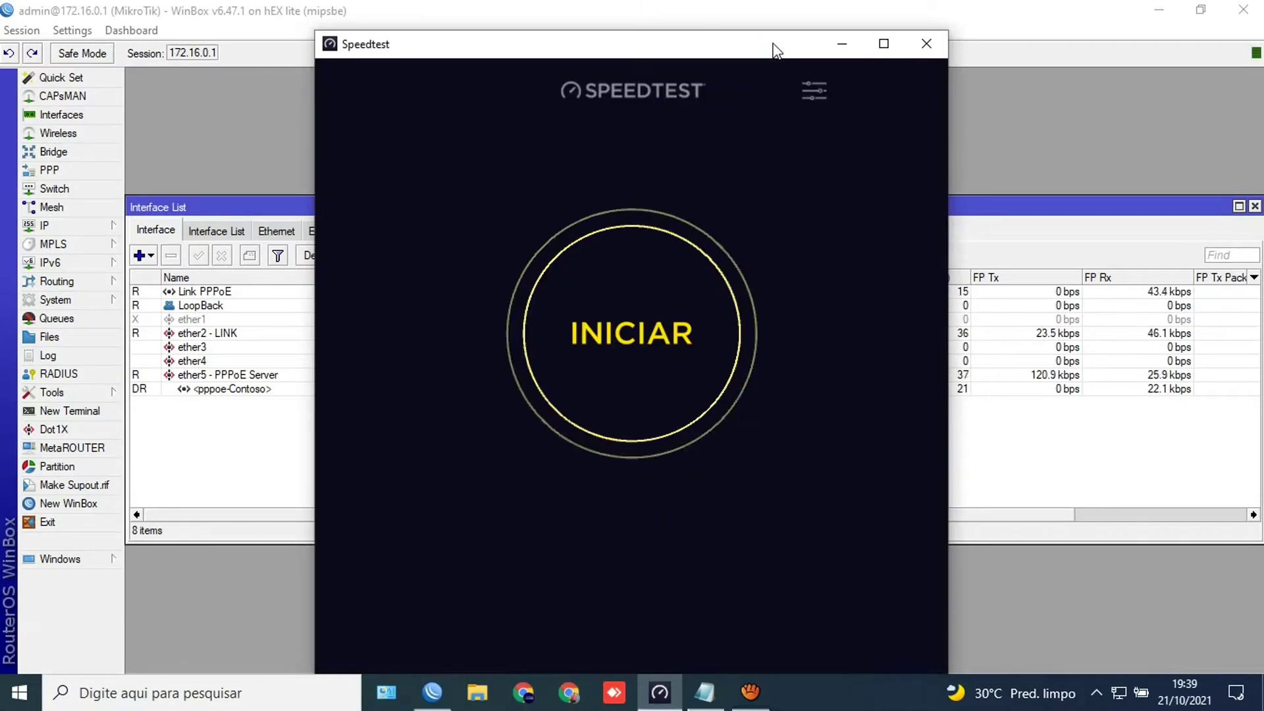
key("super+Right")
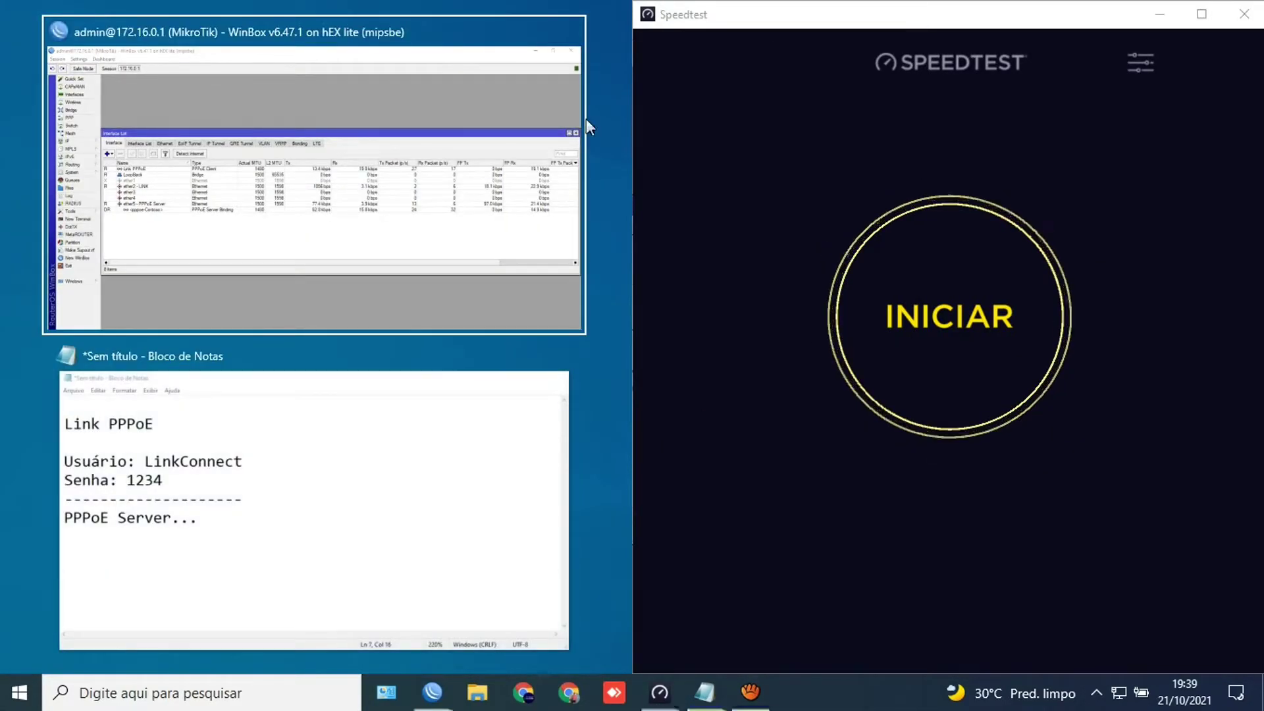
left_click(443, 204)
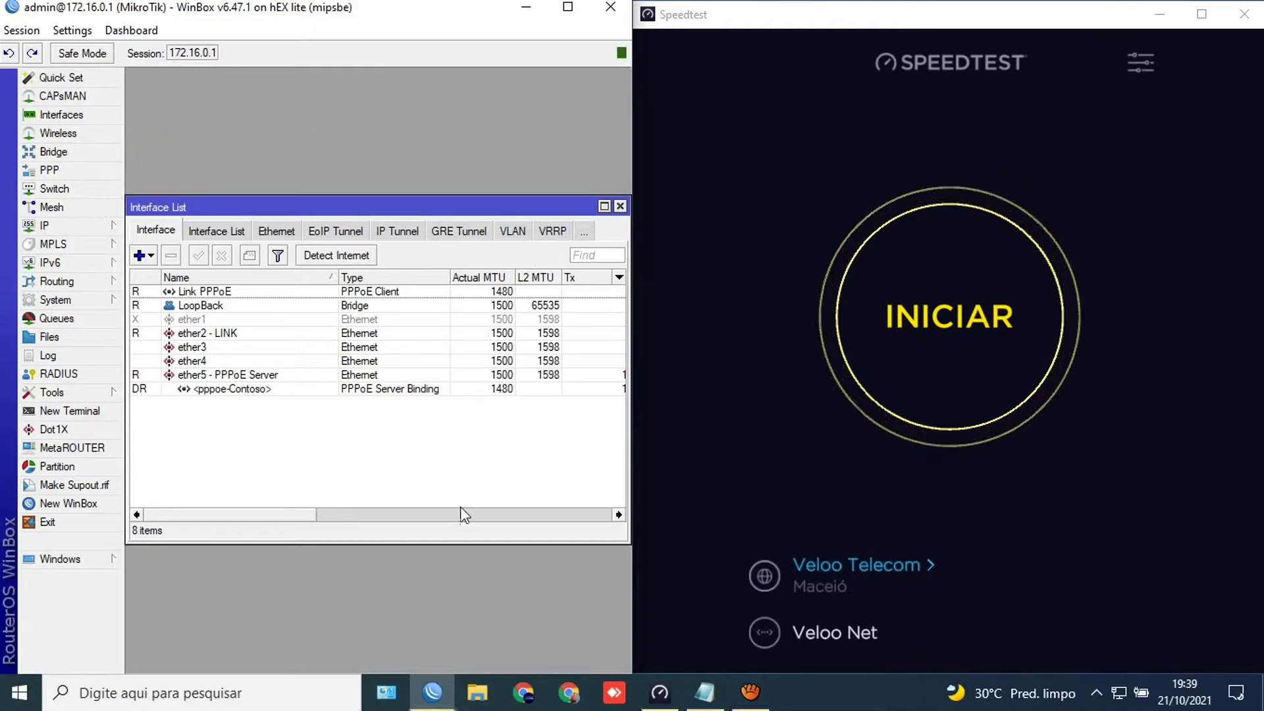
- Narrow the Name, Type, Actual MTU, Tx and Rx columns of the interface list so both traffic rates fit in view
scroll(299, 517, "right", 5)
scroll(336, 520, "left", 5)
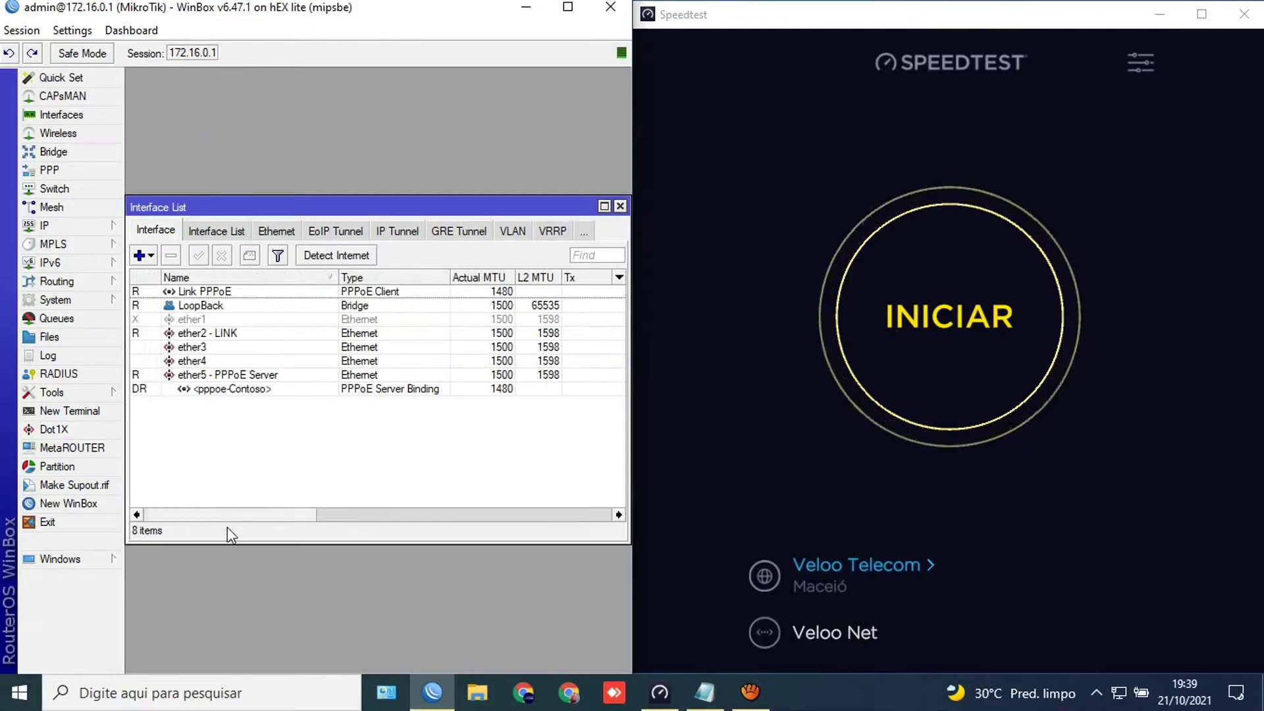
left_click_drag(337, 274, 285, 275)
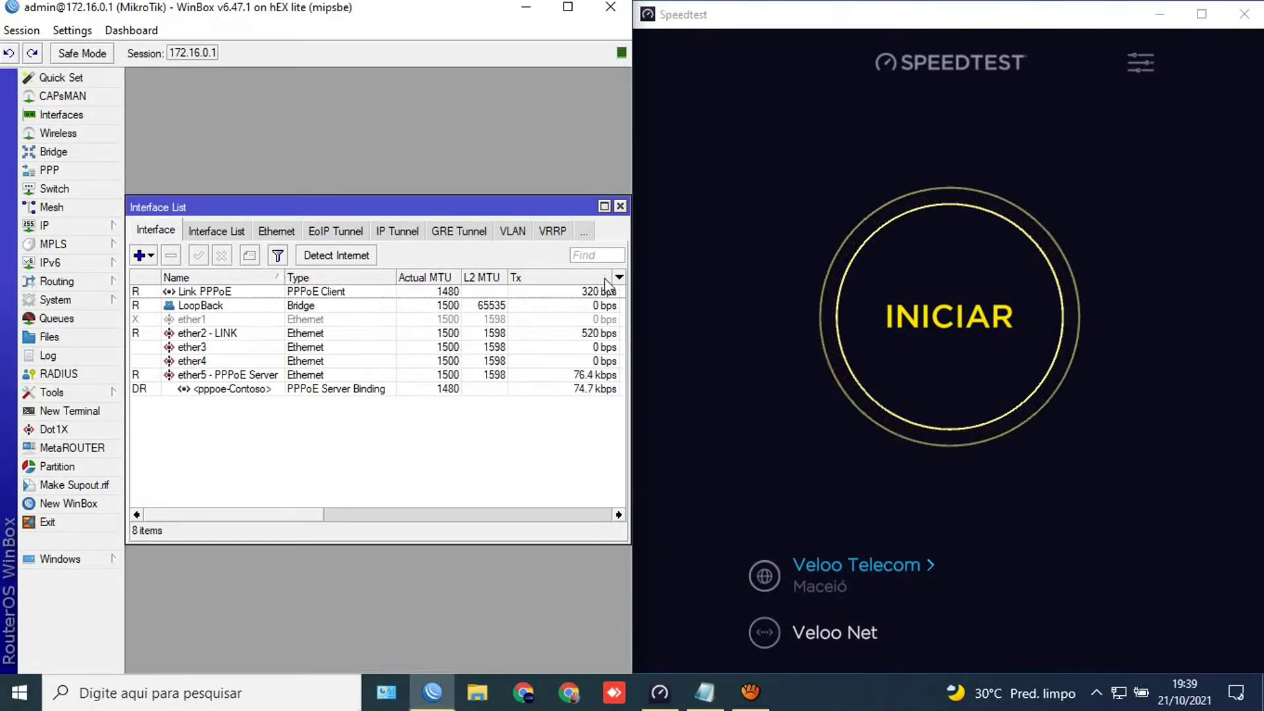
left_click_drag(301, 520, 309, 523)
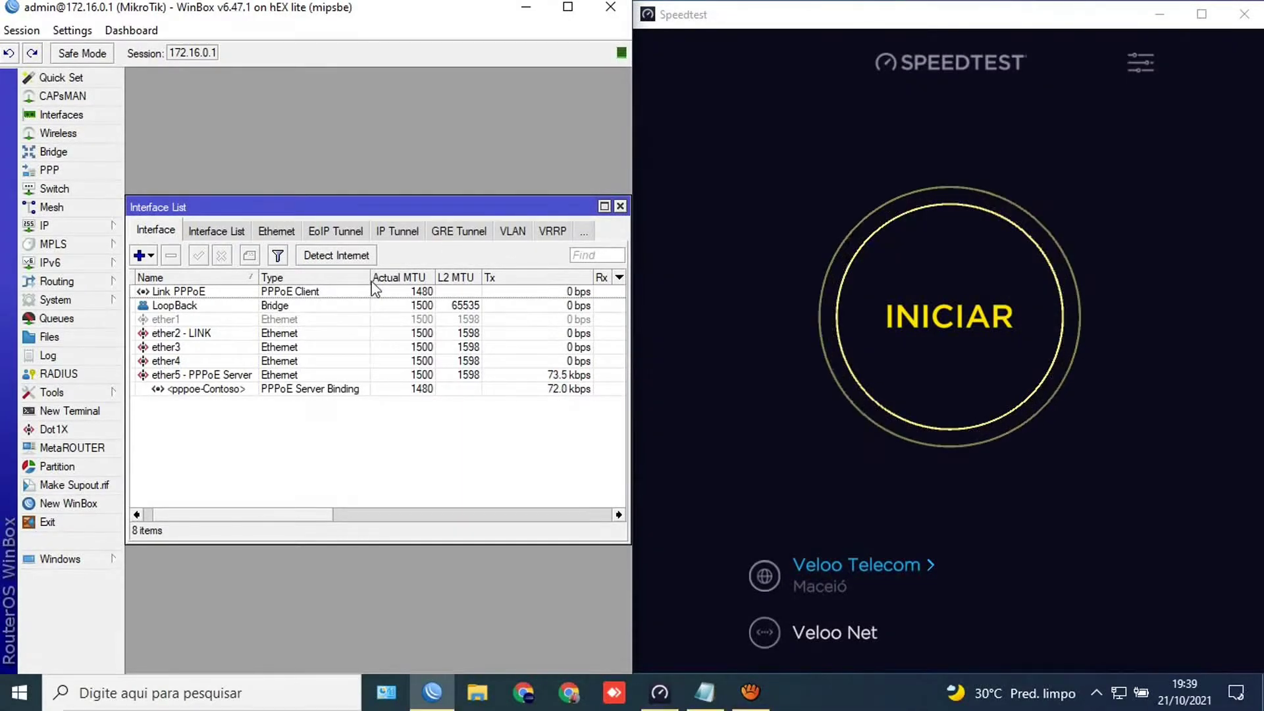
mouse_move(370, 277)
left_mouse_down()
mouse_move(311, 277)
mouse_move(366, 278)
mouse_move(349, 278)
left_mouse_up()
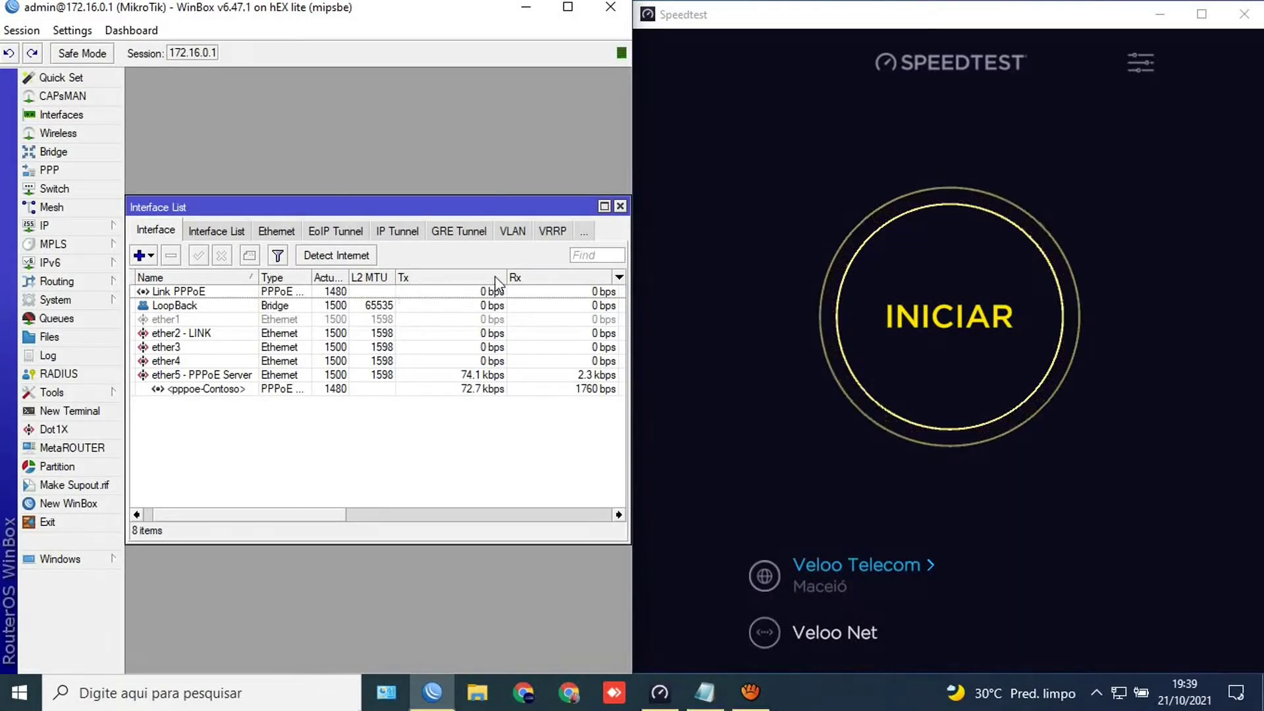
left_click_drag(507, 277, 460, 278)
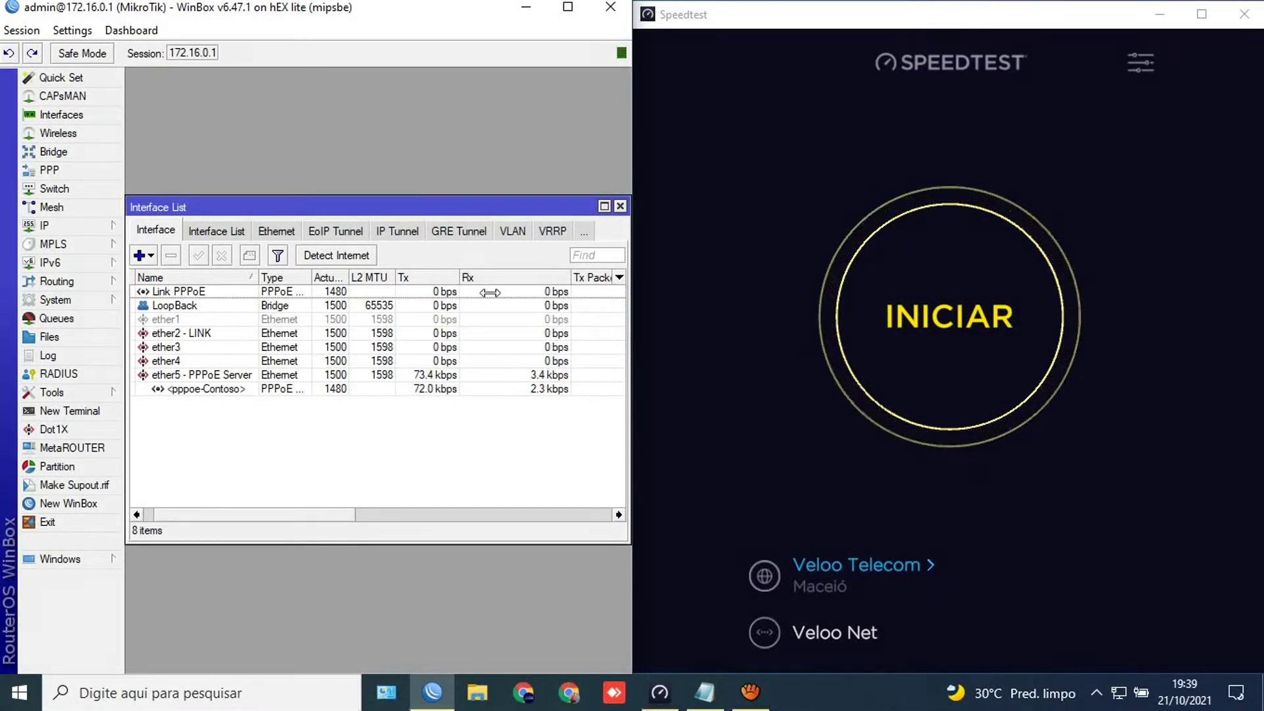
left_click_drag(571, 277, 520, 284)
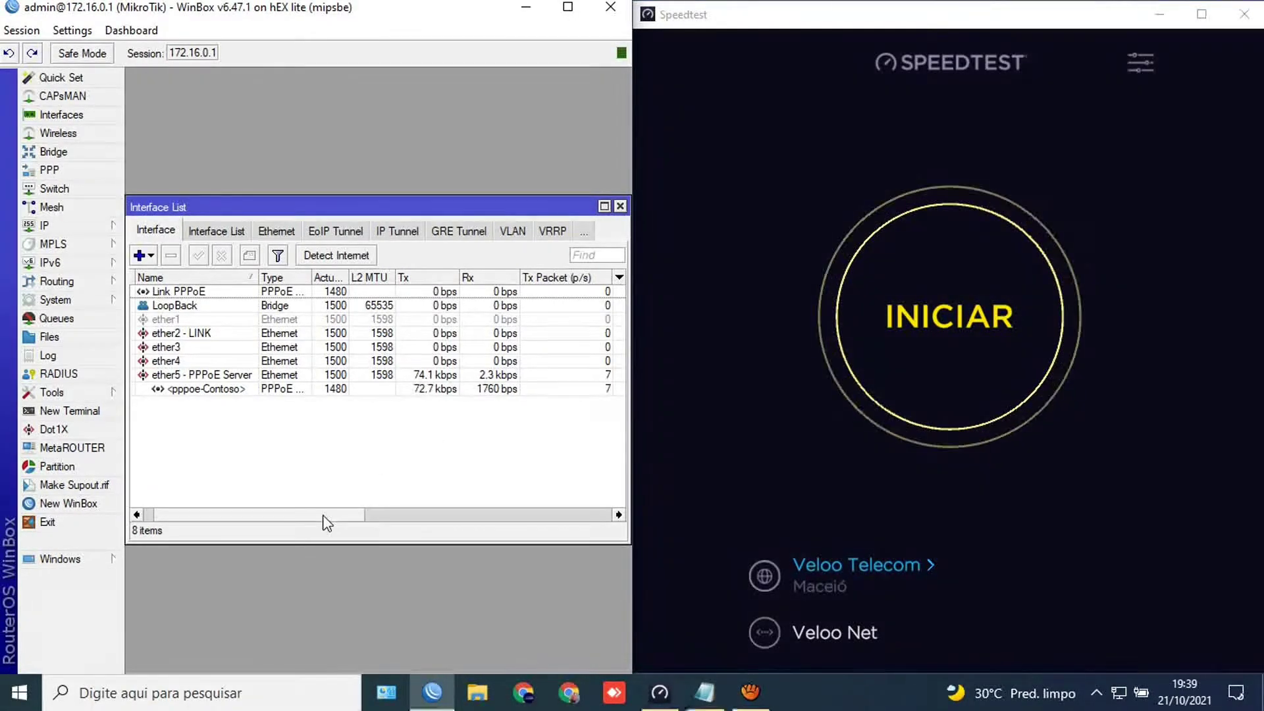
left_click_drag(327, 523, 259, 514)
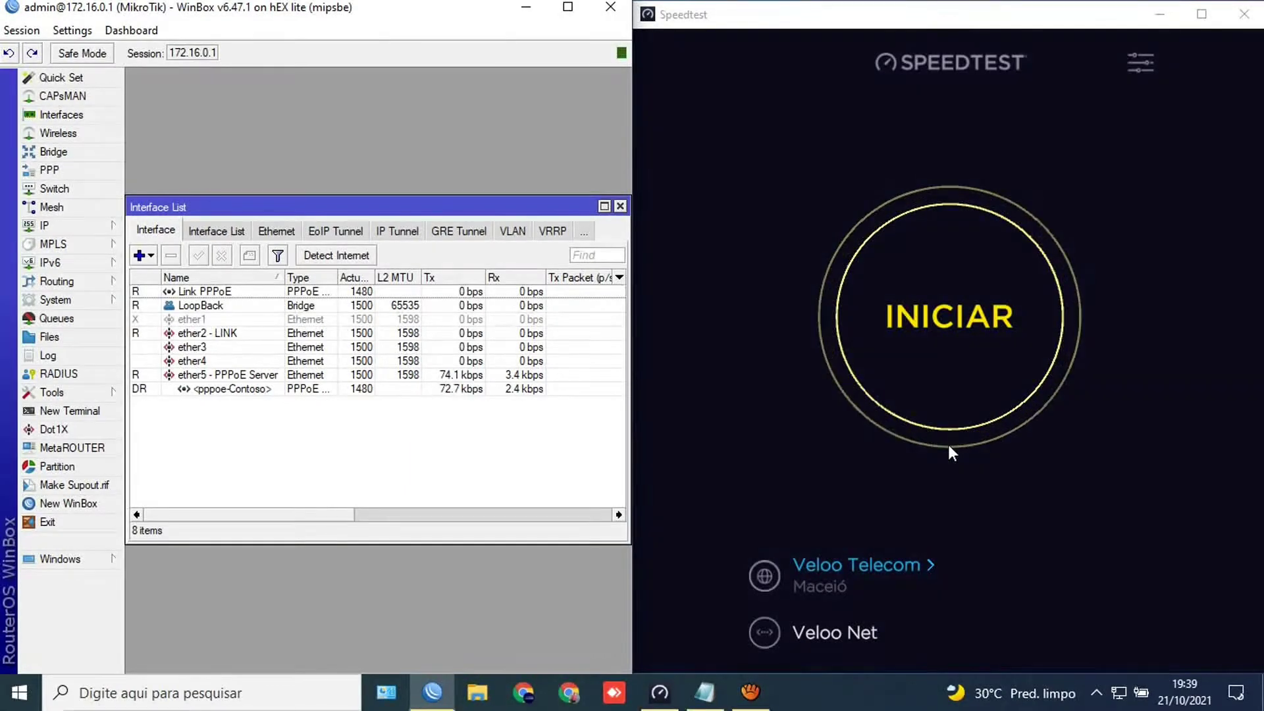
- Run the Speedtest app against Veloo Telecom and open the traffic graphs of the <pppoe-Contoso> interface
left_click(943, 377)
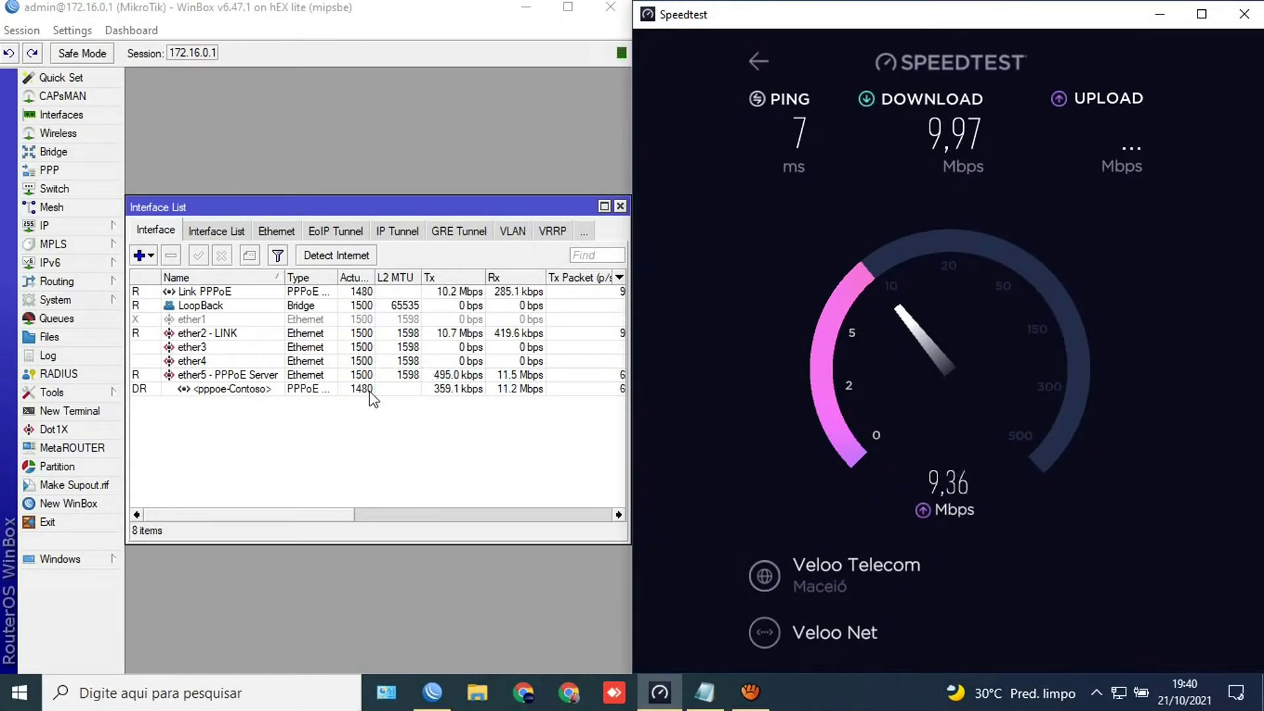
left_click(391, 393)
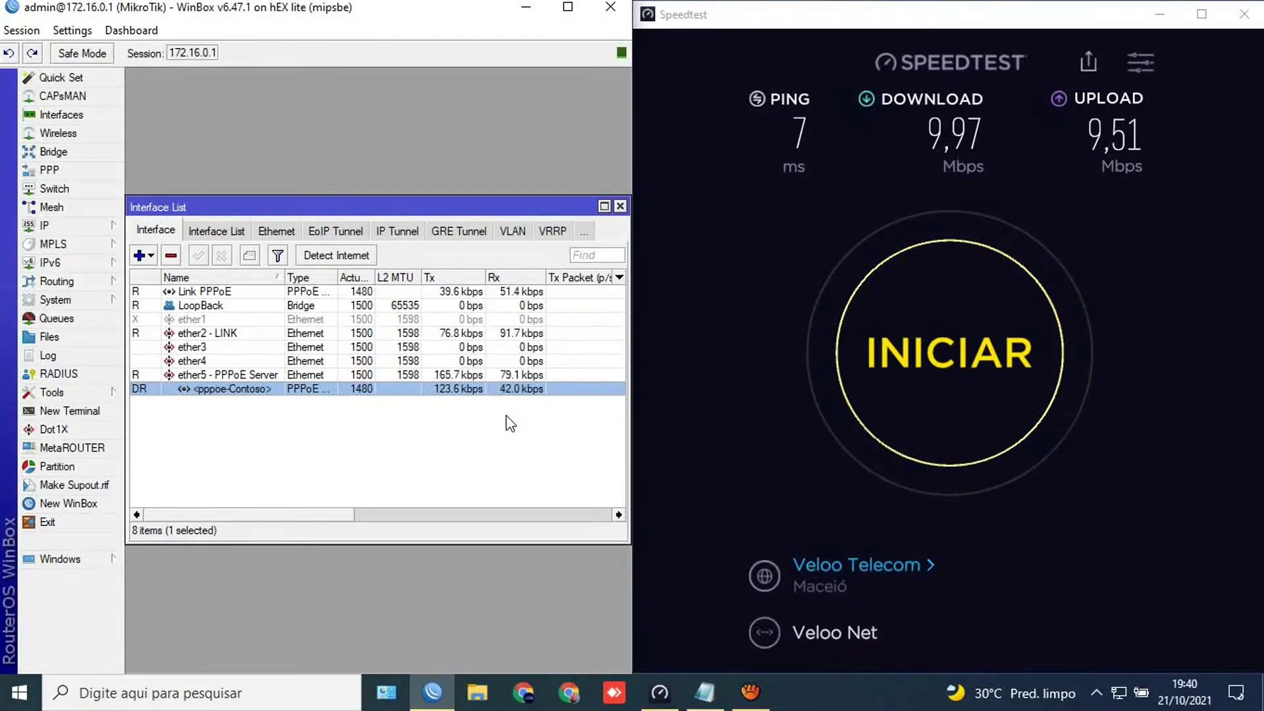
double_click(296, 390)
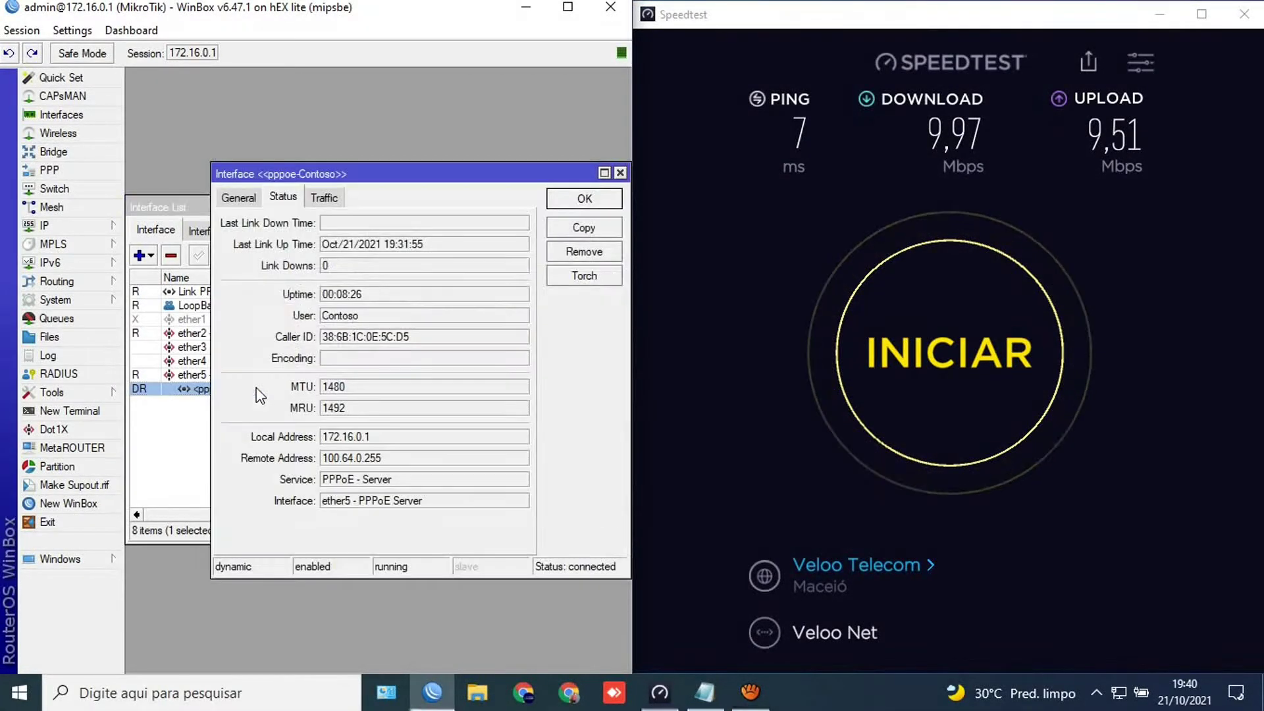
left_click(325, 198)
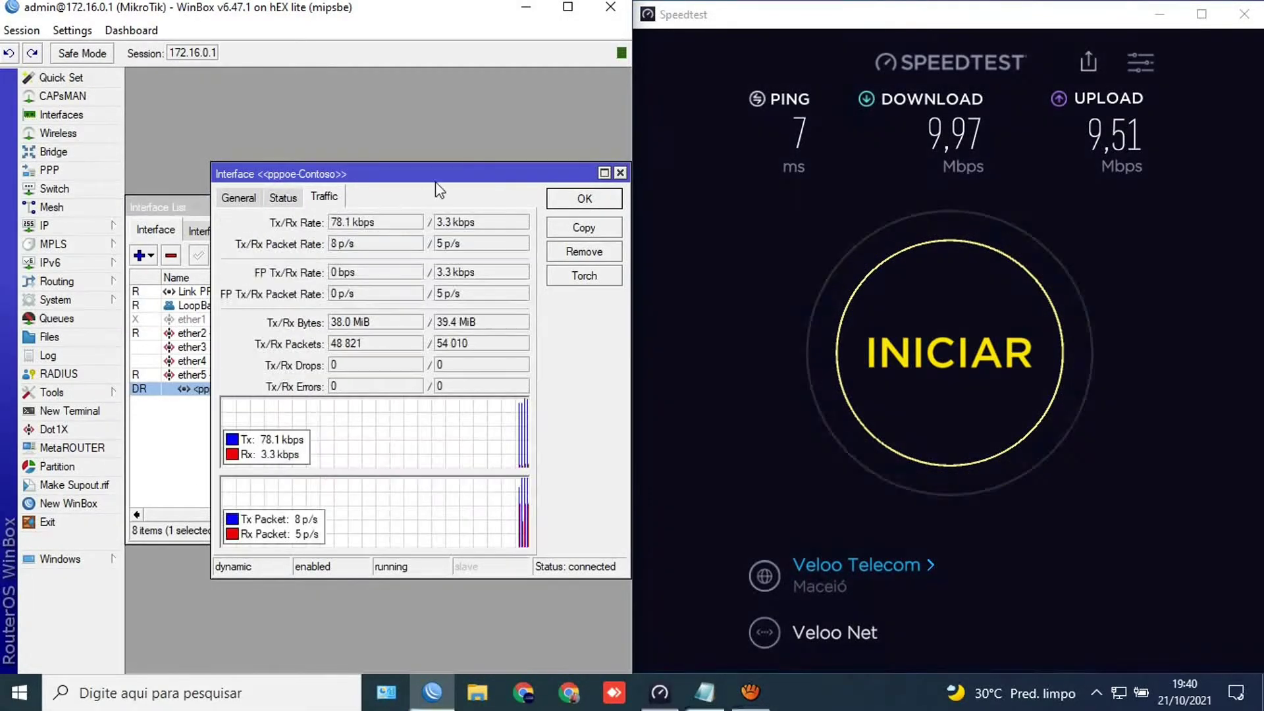
left_click_drag(430, 167, 387, 122)
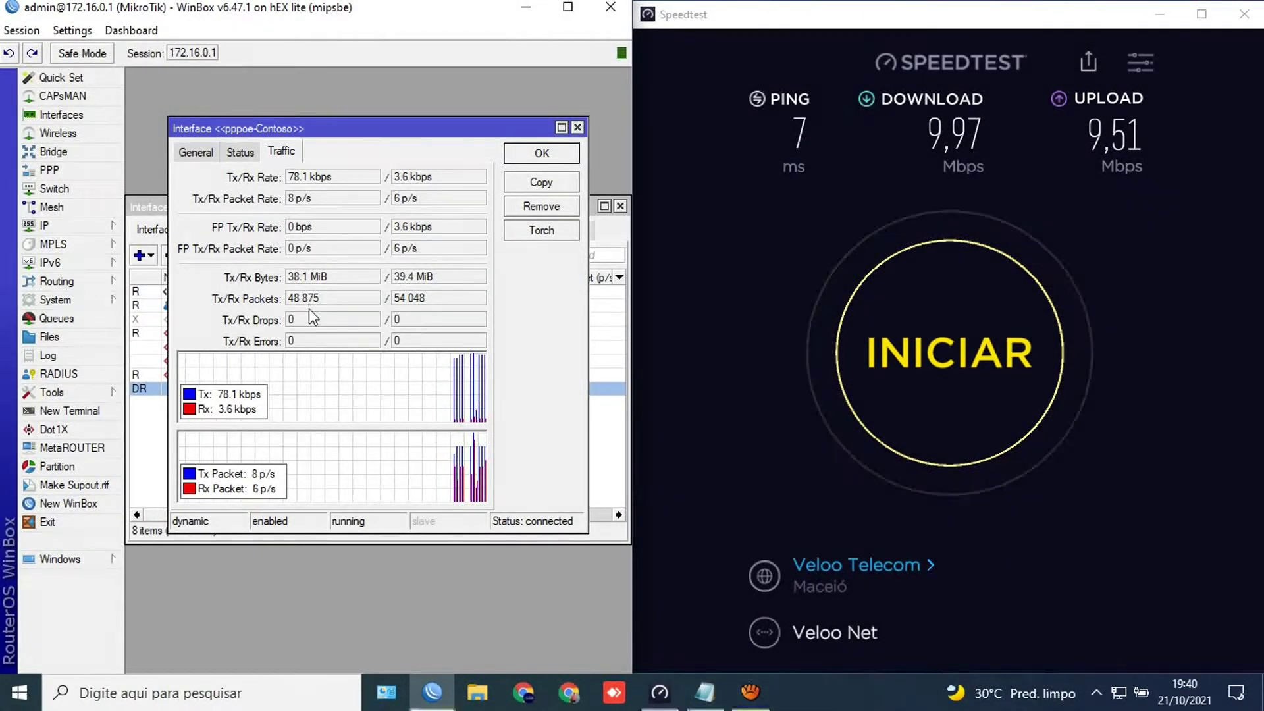
- Repeat the speed test while watching the client's traffic graphs, minimize Speedtest and close the interface details
left_click(907, 356)
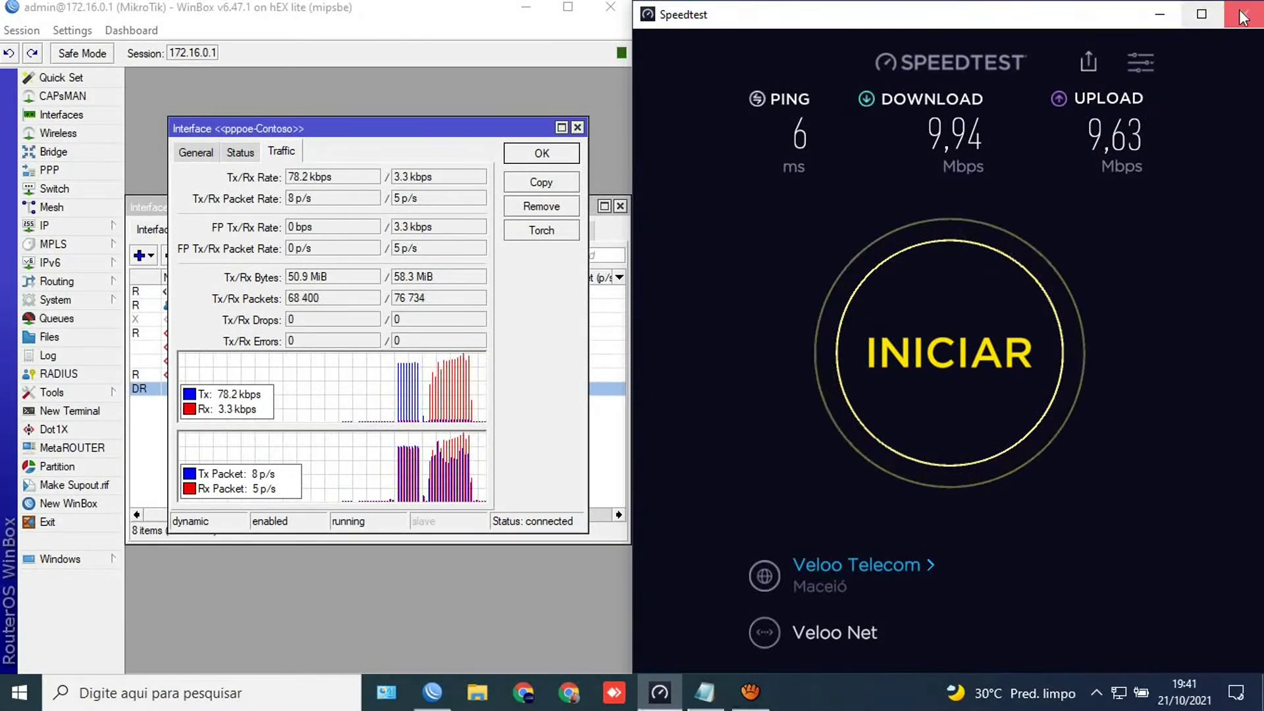
left_click(1160, 15)
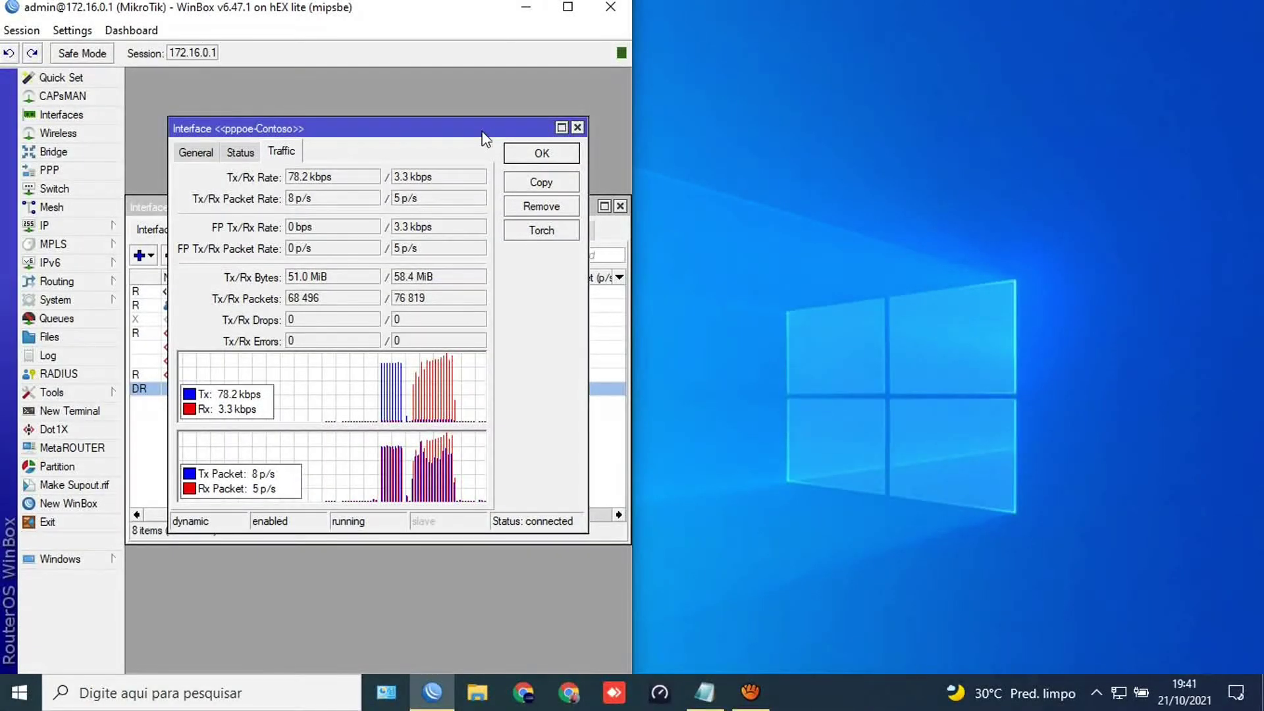
left_click(578, 127)
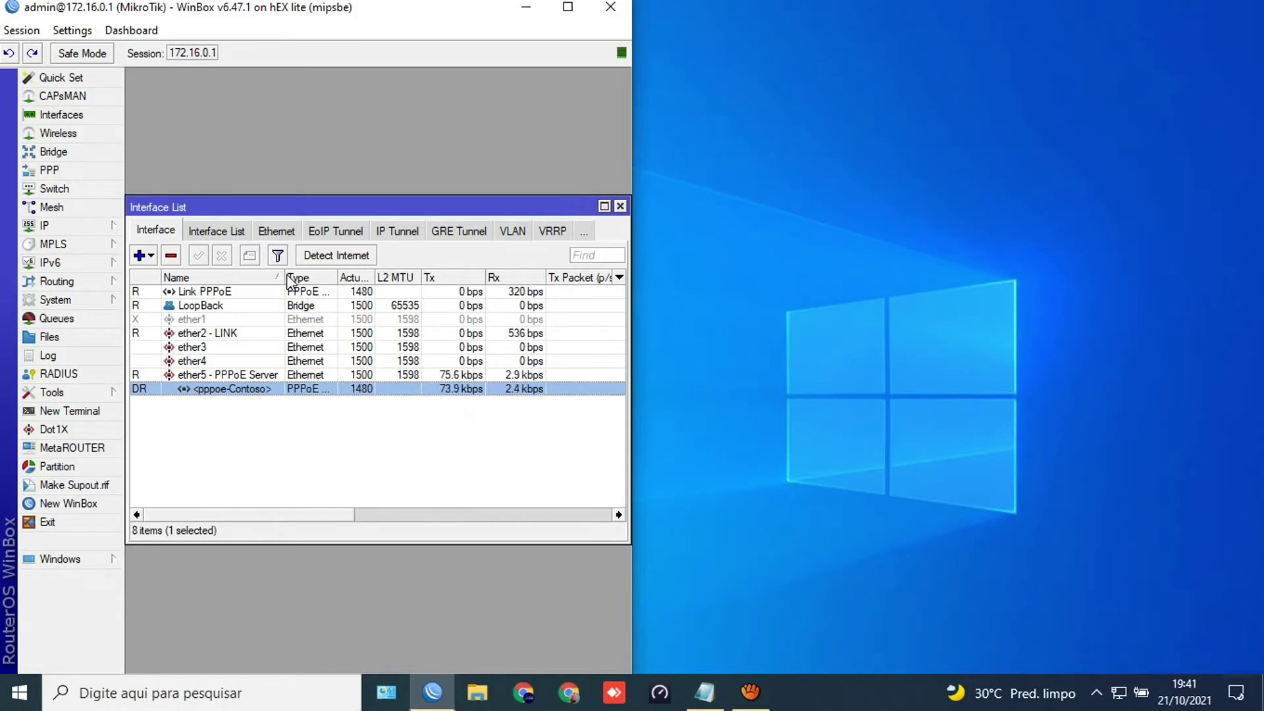
- Maximize WinBox, move the interface list toward the middle of the workspace and widen its window
left_click_drag(286, 277, 290, 278)
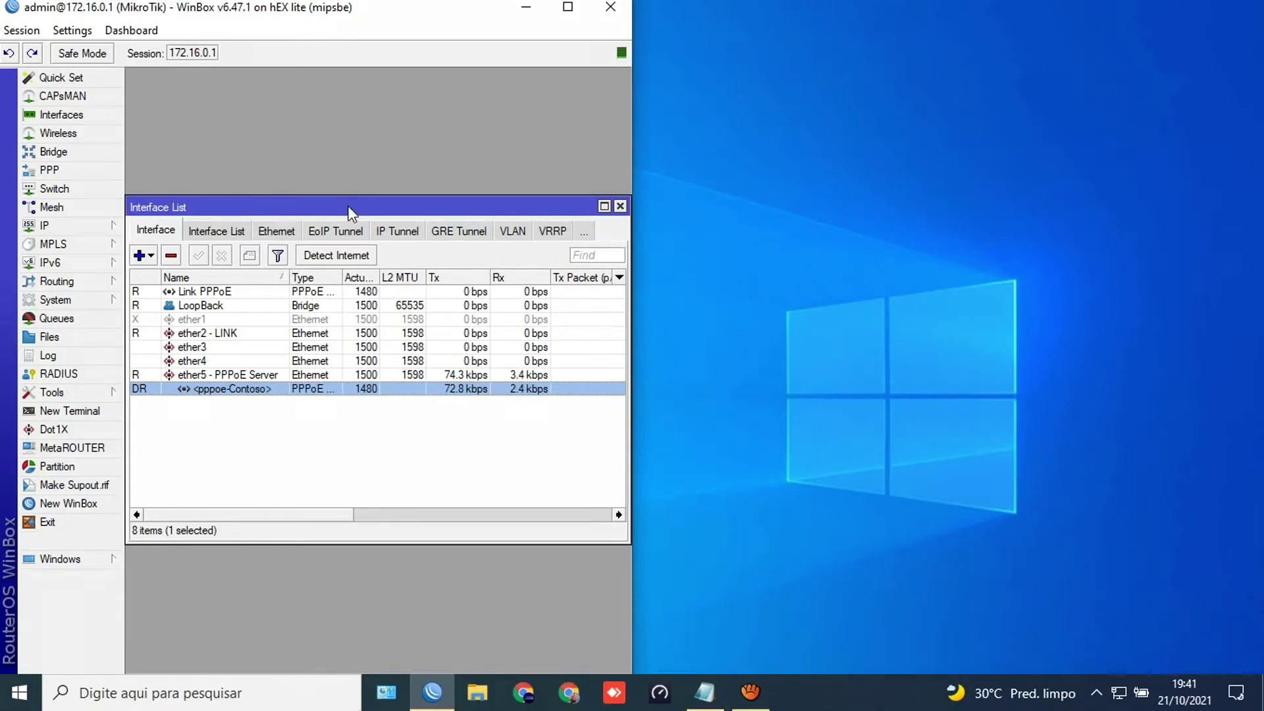
left_click(567, 7)
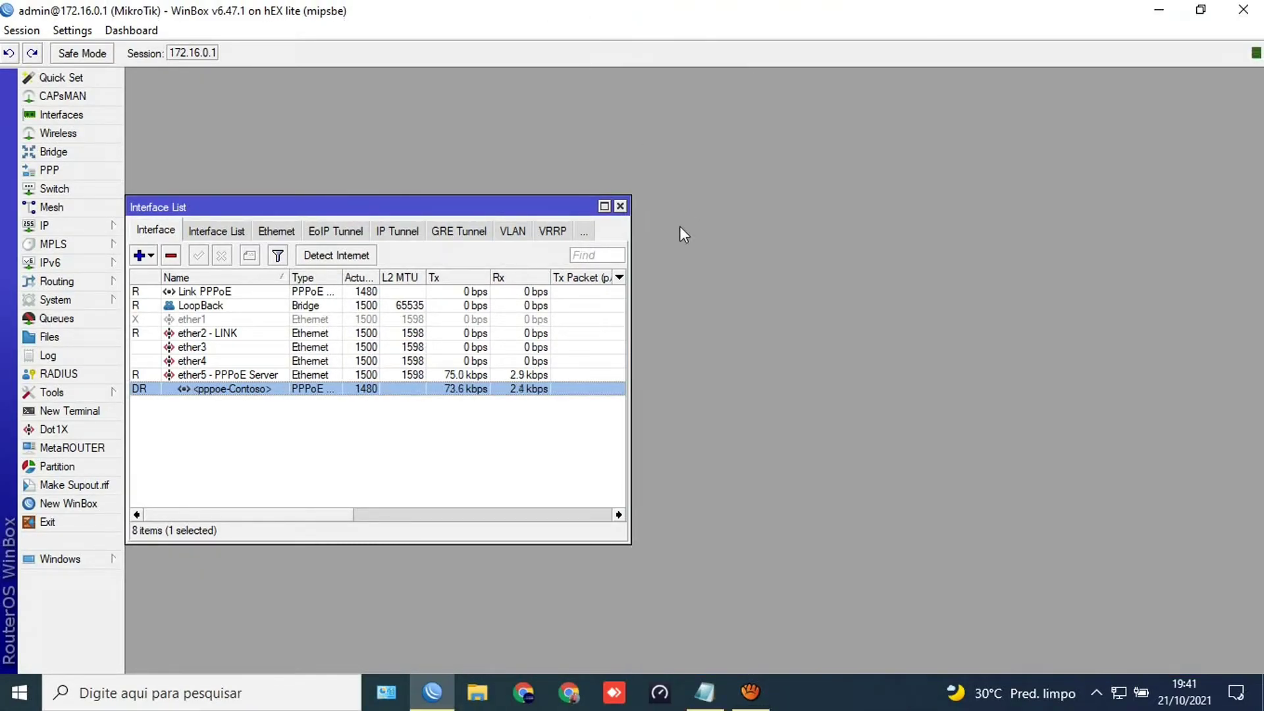
left_click_drag(469, 215, 611, 151)
left_click_drag(485, 218, 545, 216)
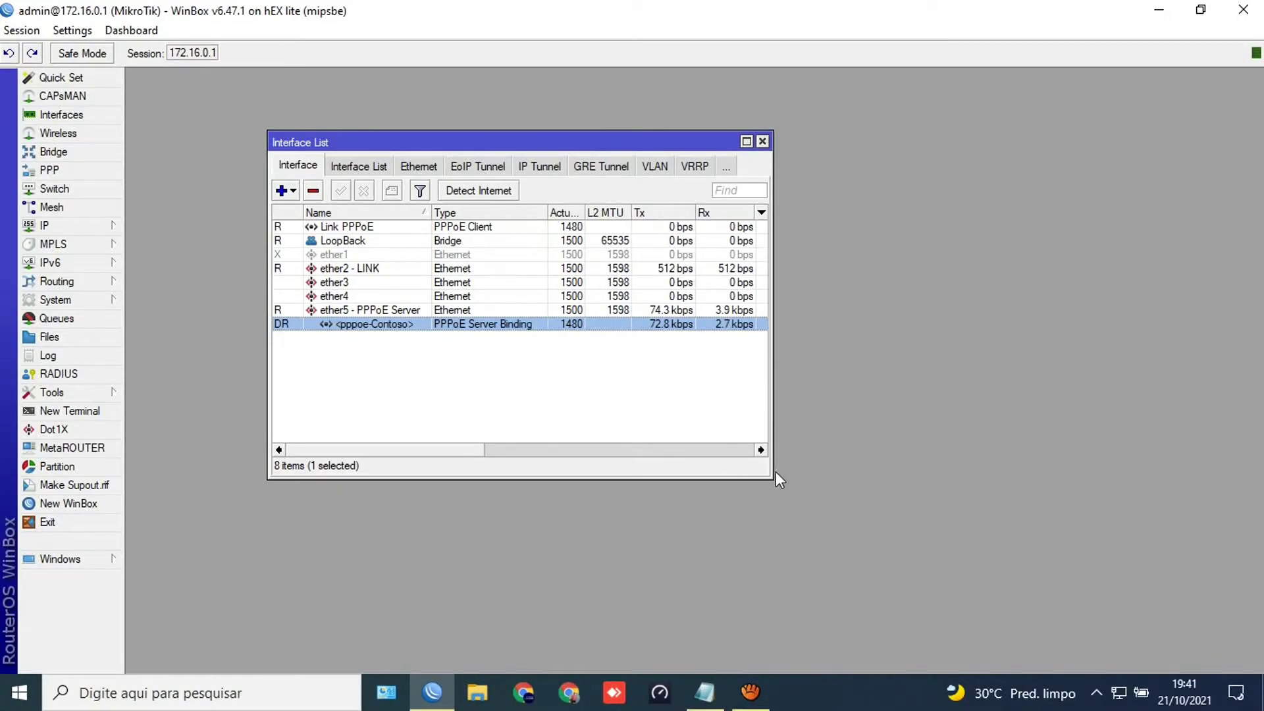
left_click_drag(776, 472, 1081, 470)
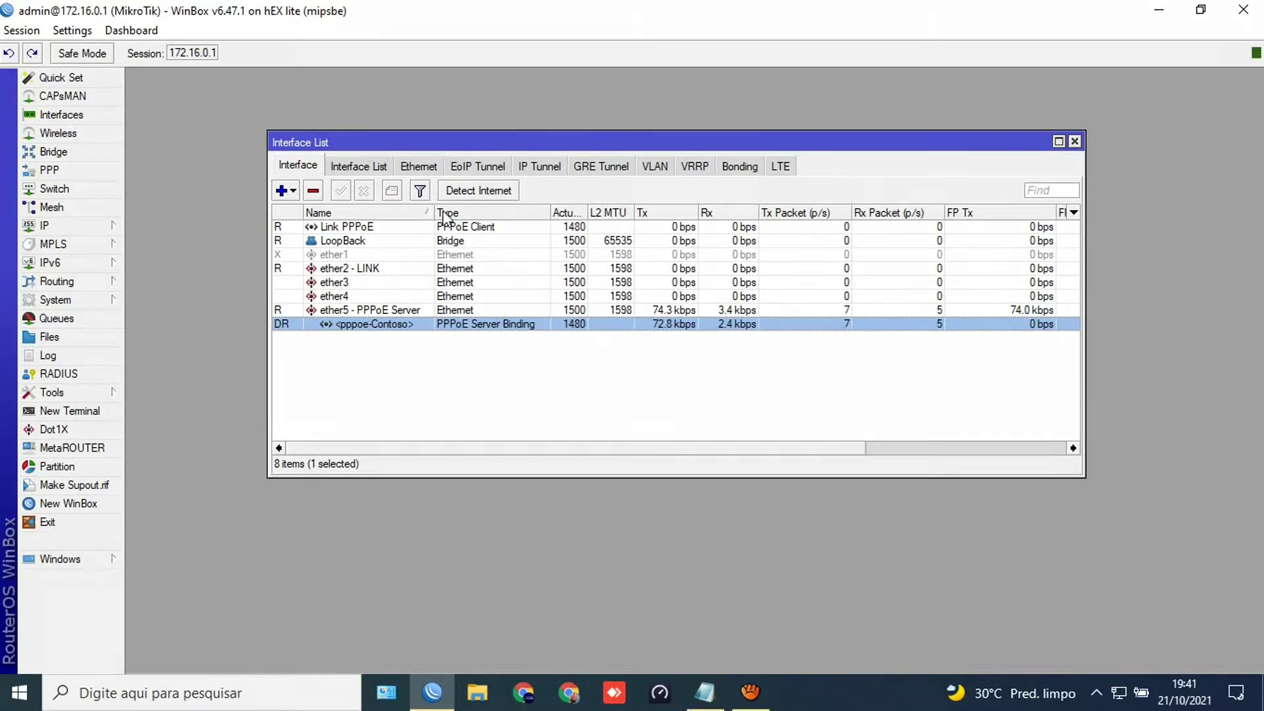
- Adjust the Name column's width, enlarge the interface list window and select the Link PPPoE interface
left_click_drag(431, 217, 426, 221)
double_click(426, 222)
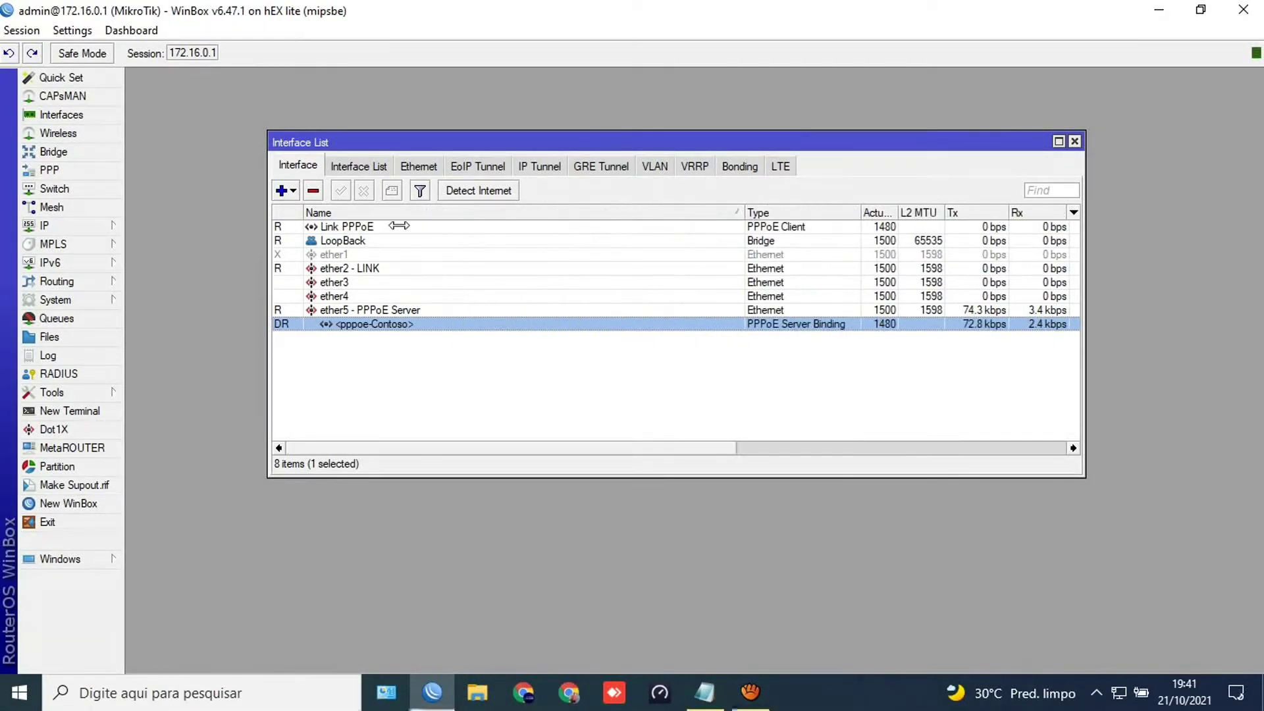
left_click_drag(745, 216, 461, 288)
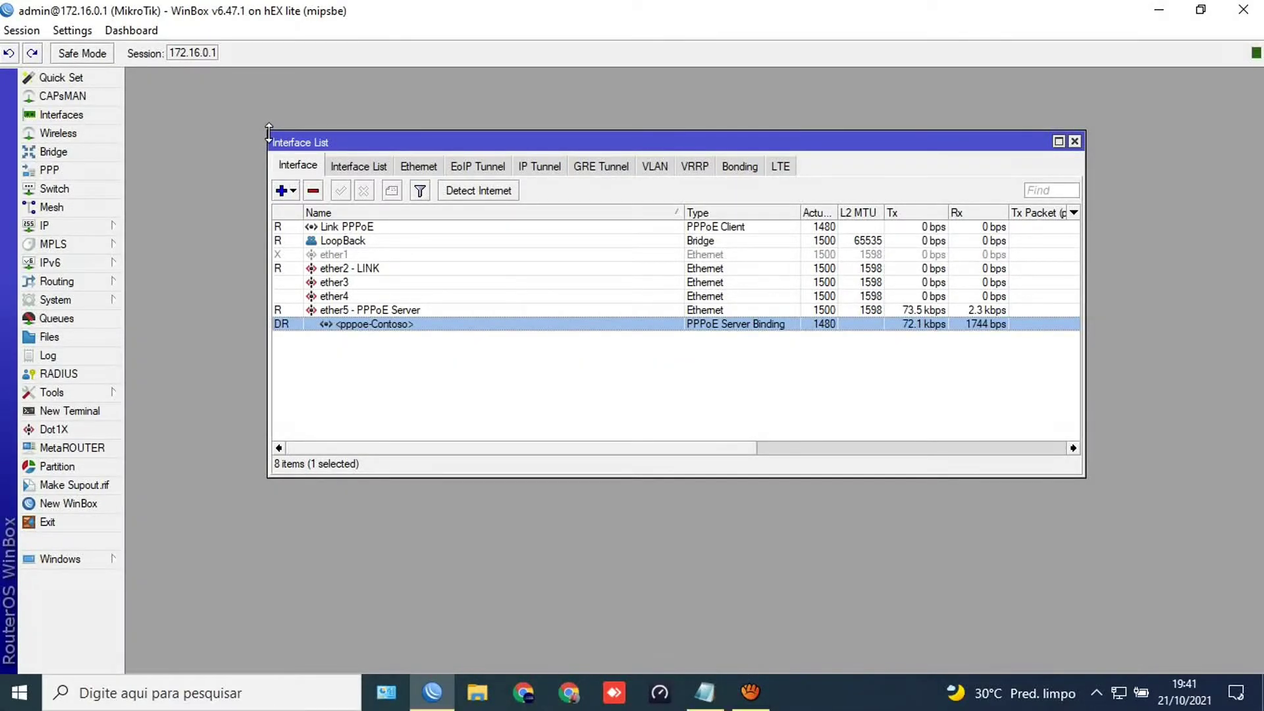
left_click_drag(269, 132, 178, 116)
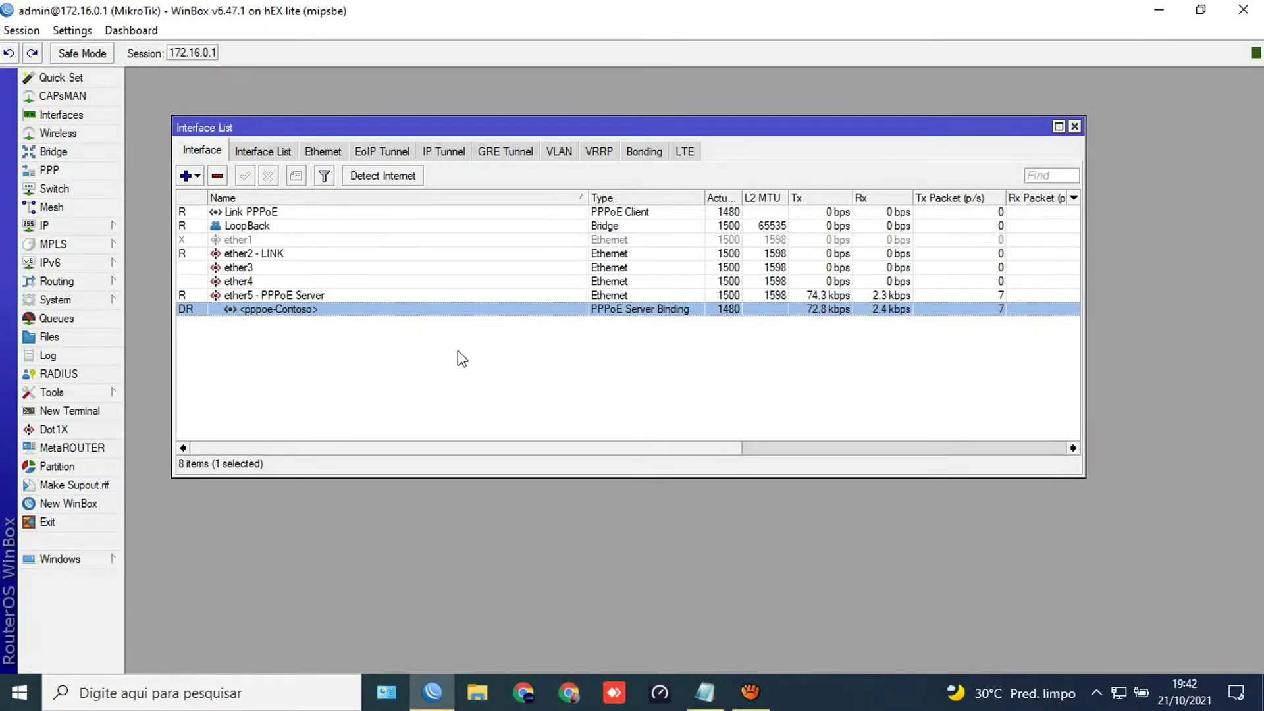
left_click(282, 216)
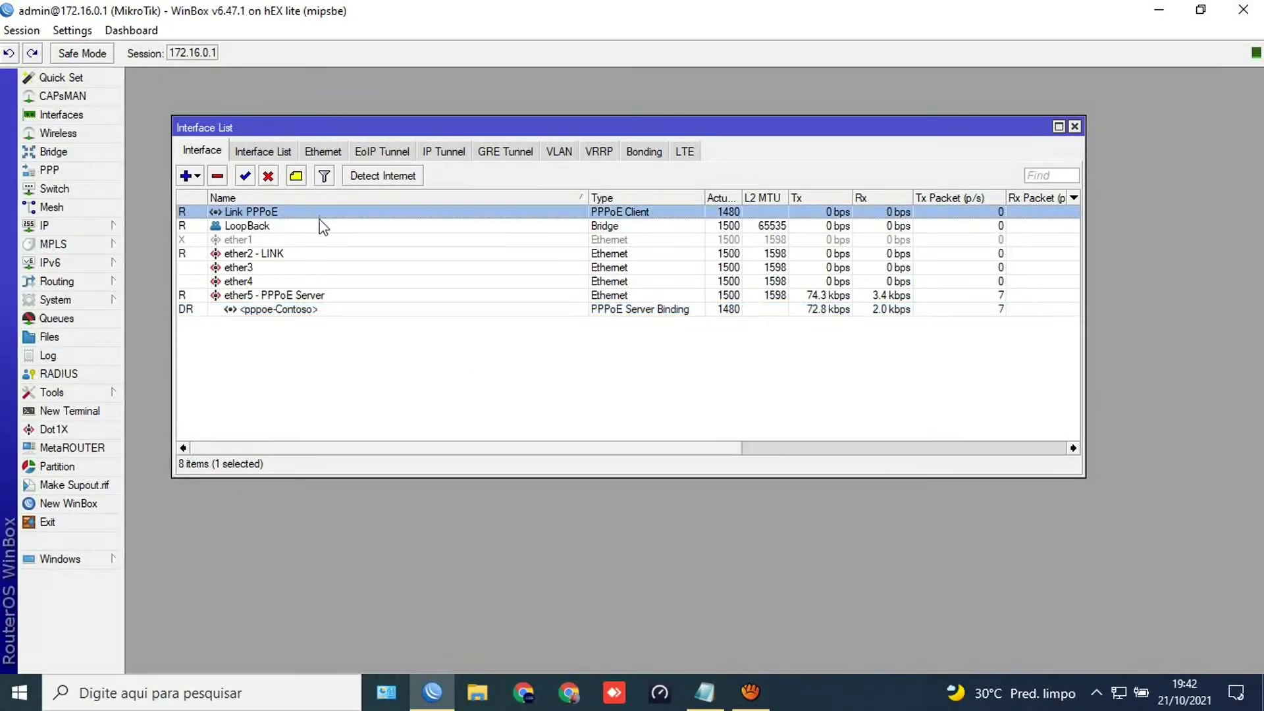
left_click_drag(589, 209, 456, 211)
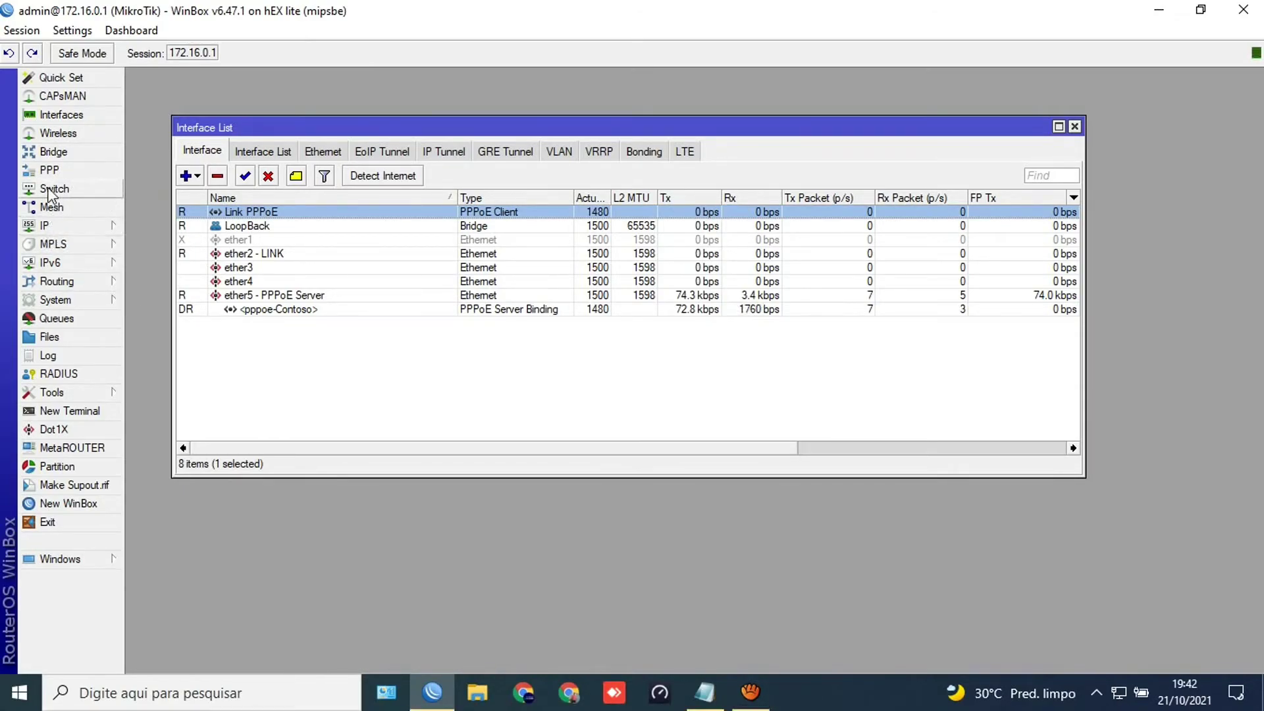
- Open the router's identity settings and apply the identity name "link connect"
left_click(56, 300)
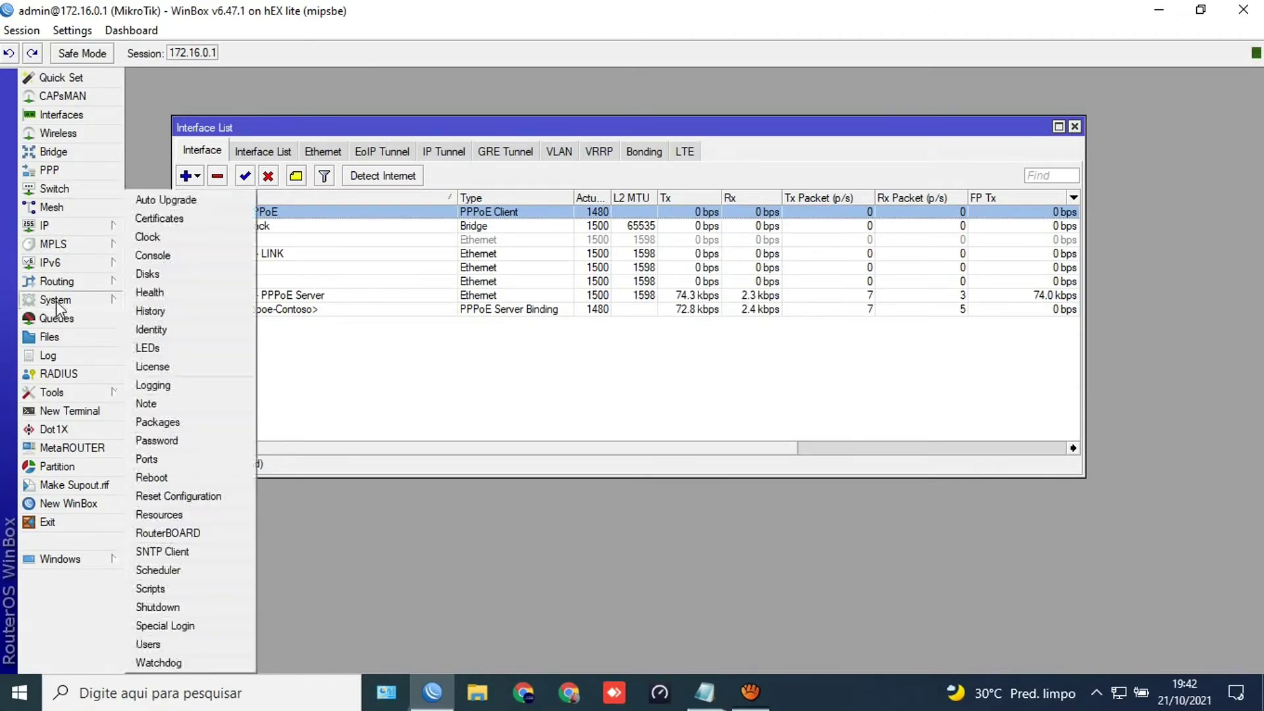
left_click(157, 332)
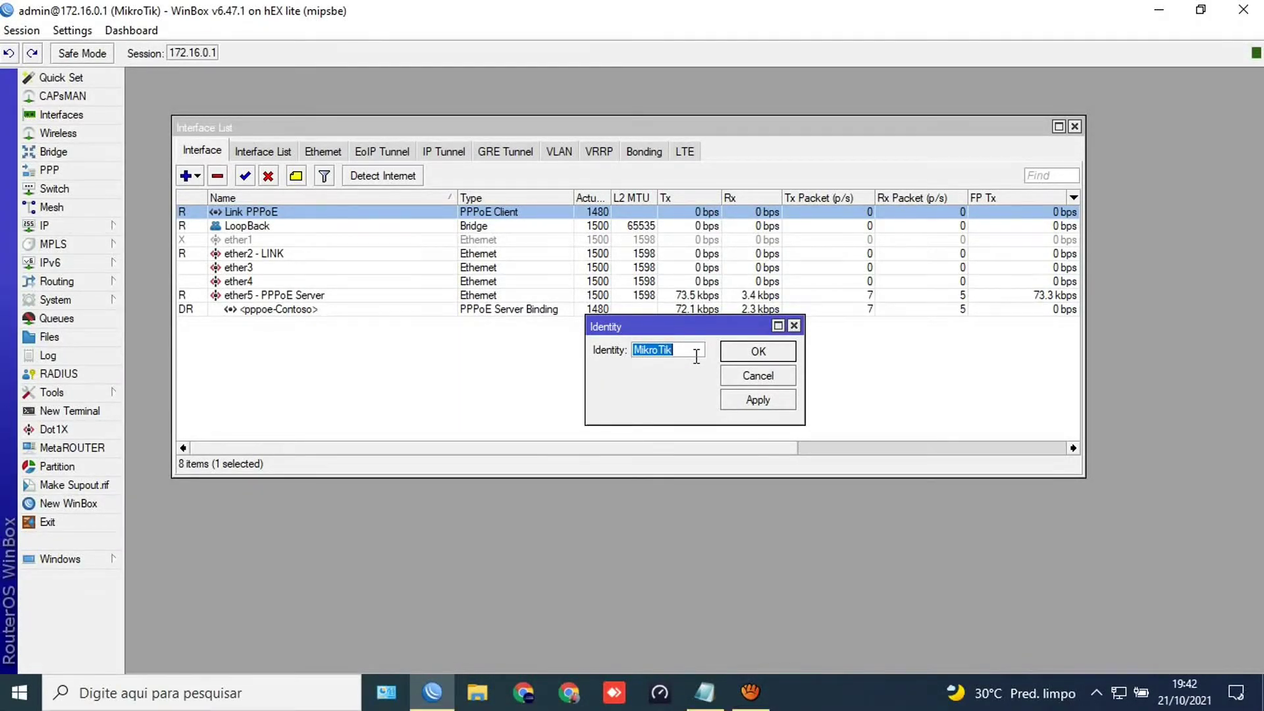
type("po")
type("ntual")
key("BackSpace")
key("BackSpace")
key("BackSpace")
key("BackSpace")
key("BackSpace")
key("BackSpace")
key("BackSpace")
type("link connect")
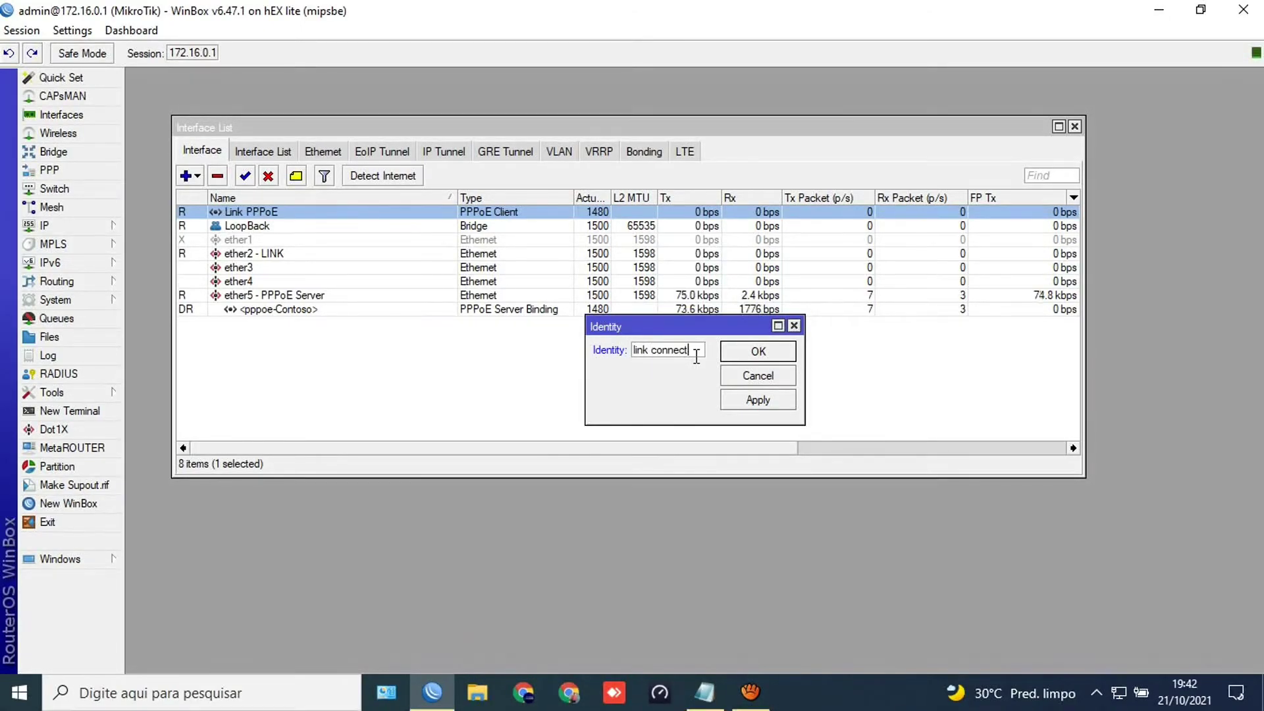
left_click(778, 398)
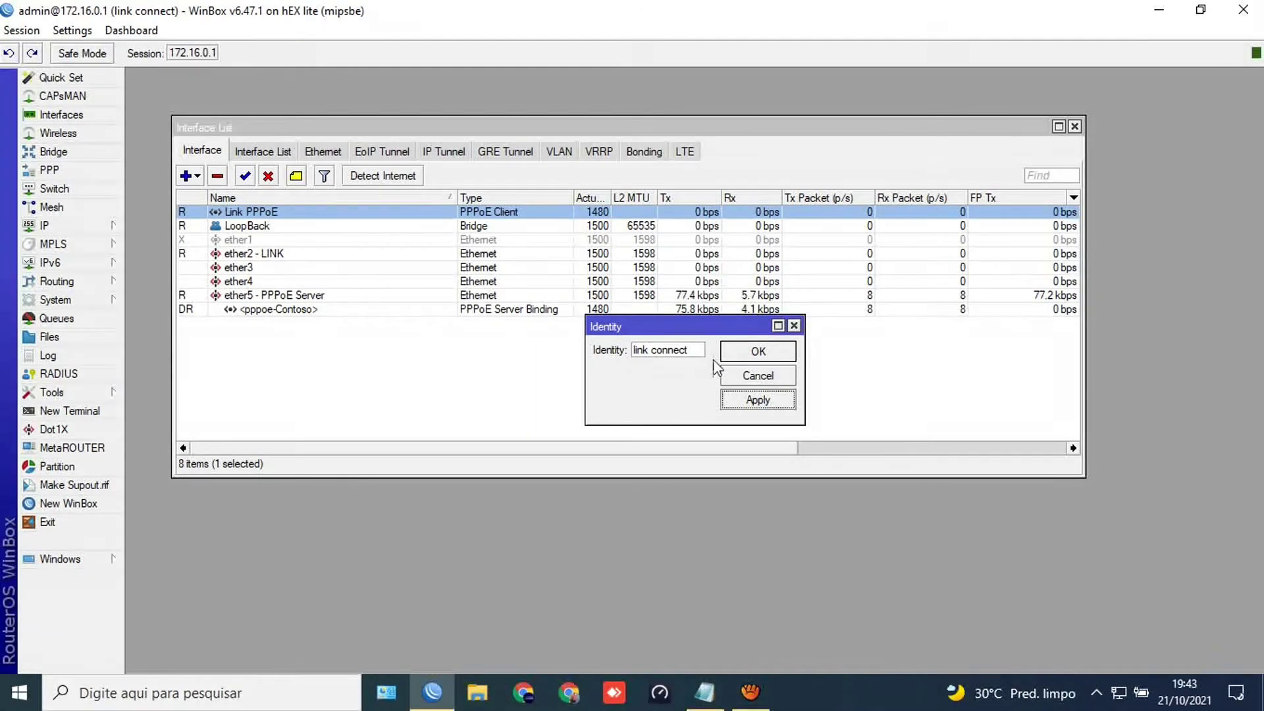
- Rename the router's identity as "Roteador Principal", close the identity settings and clear the interface selection
left_click_drag(696, 353, 626, 363)
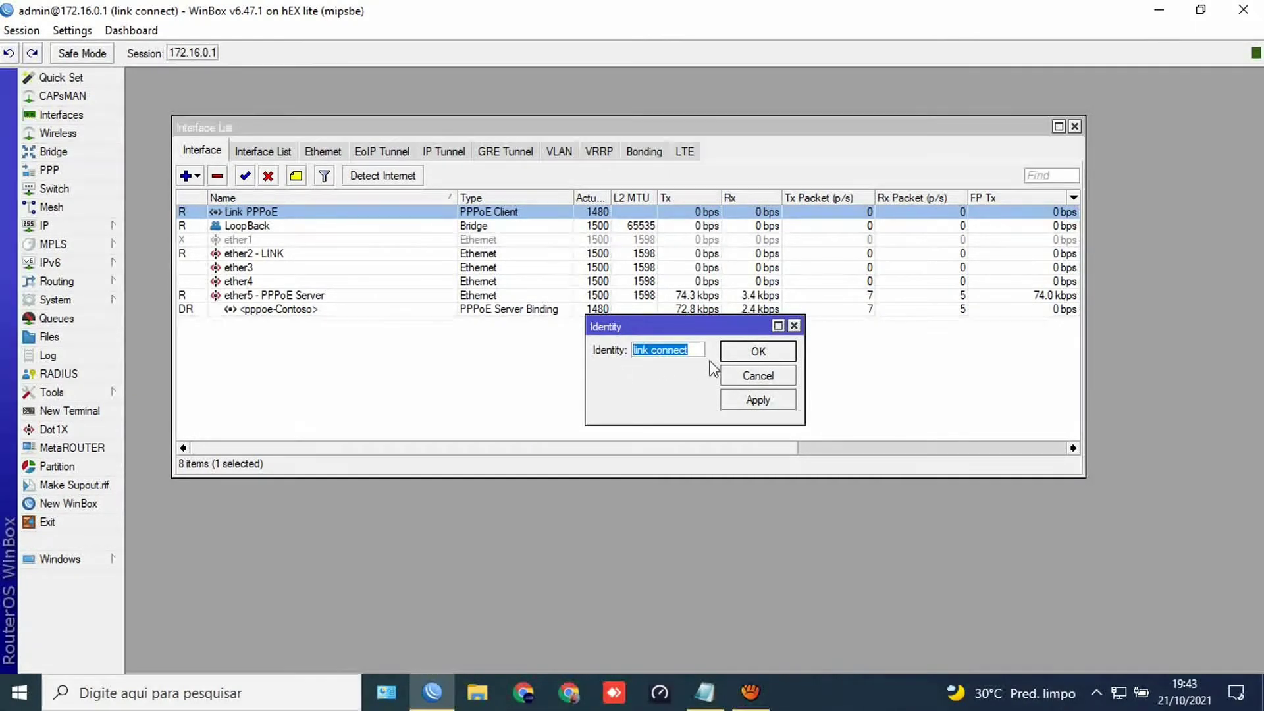
left_click_drag(709, 332, 647, 351)
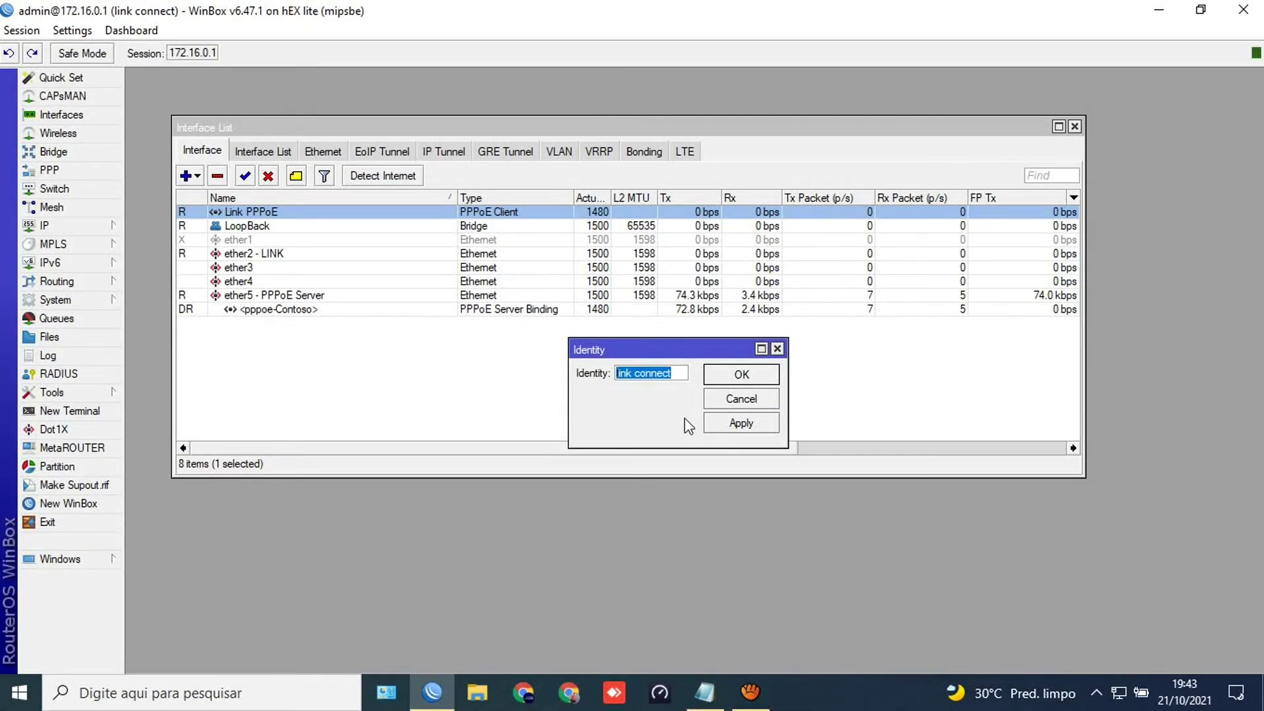
left_click_drag(697, 357, 715, 349)
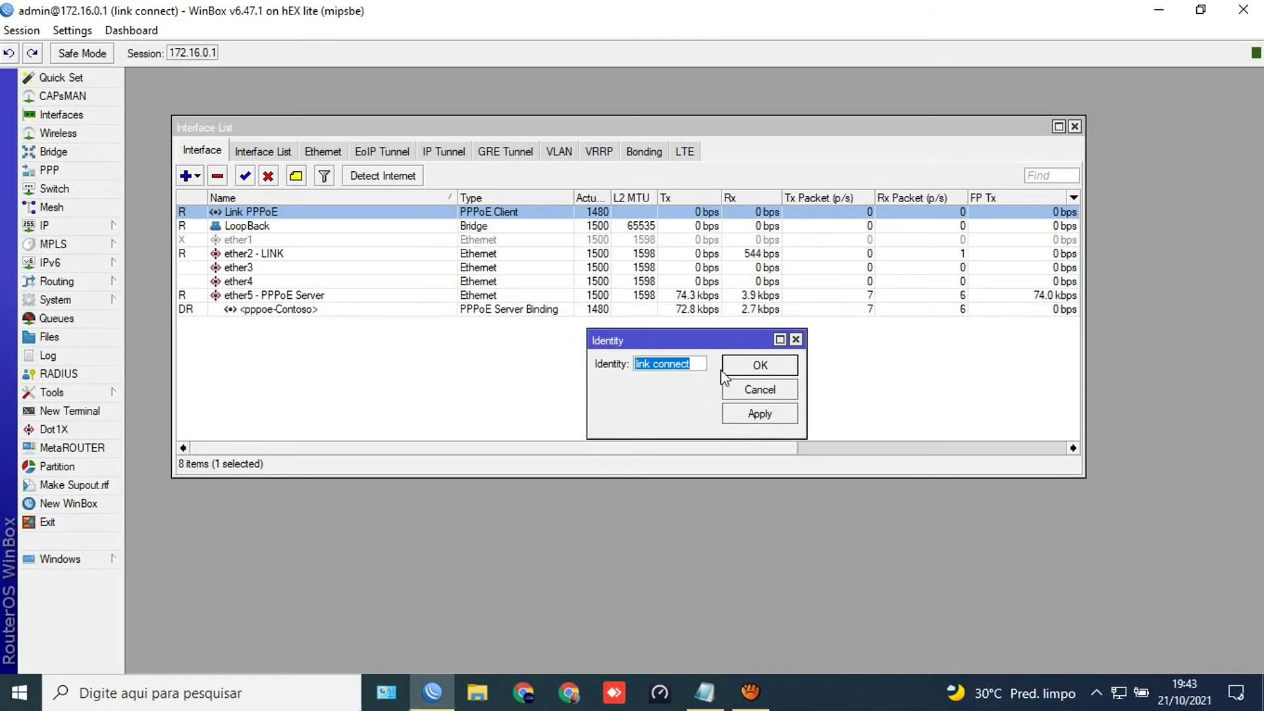
key("BackSpace")
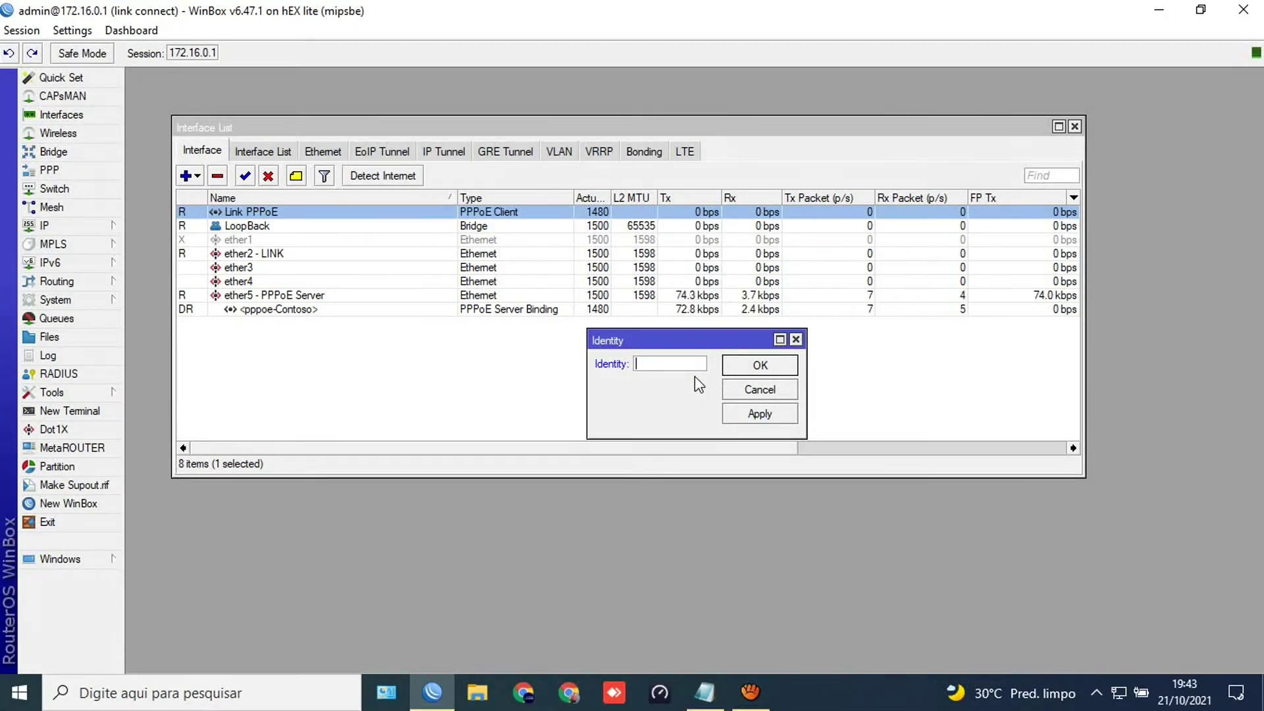
type("R")
type("oteador")
type(" Pr")
type("in")
type("cipal")
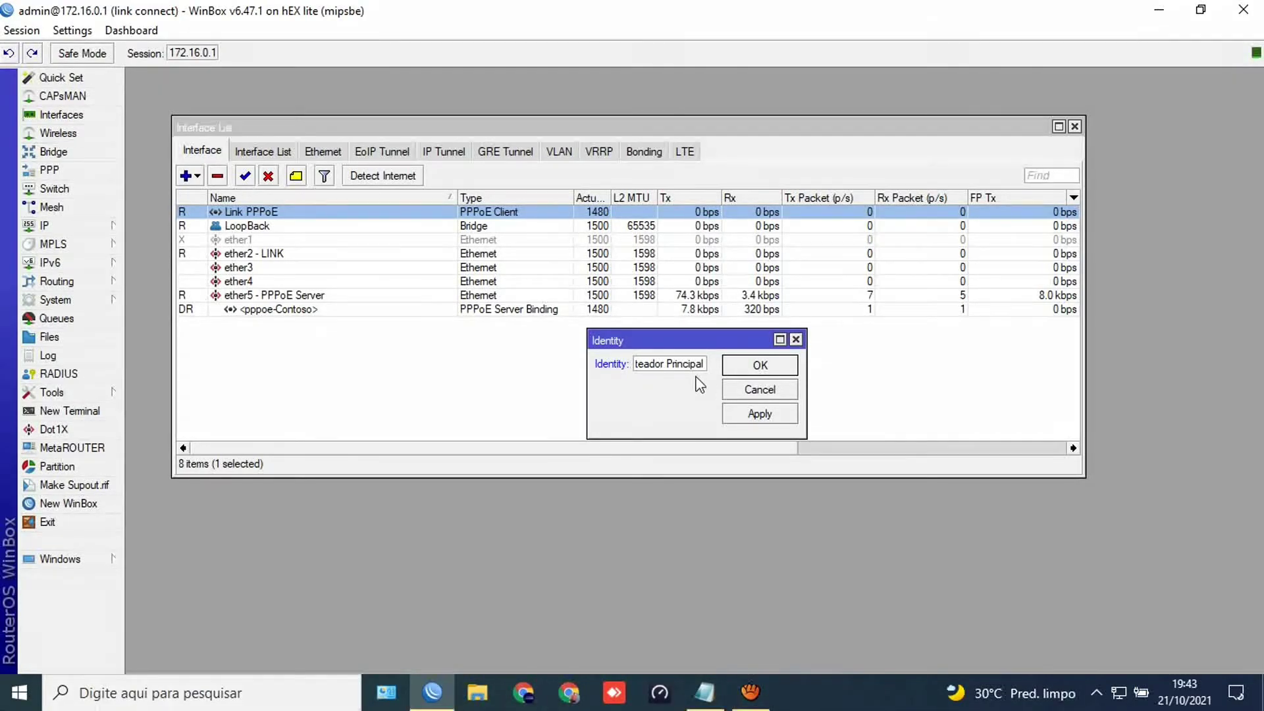
left_click(760, 414)
left_click(760, 365)
left_click(559, 382)
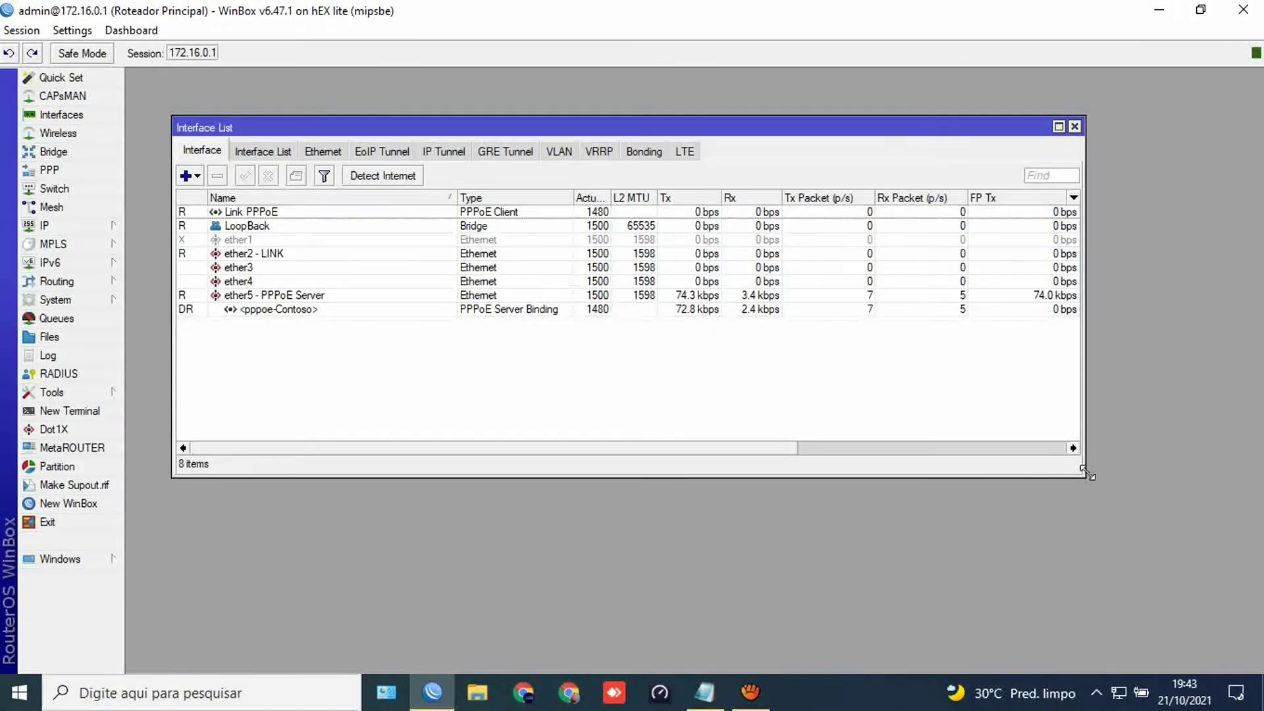
- Reduce the size of the Interface List window and close it
left_click_drag(1083, 476, 835, 425)
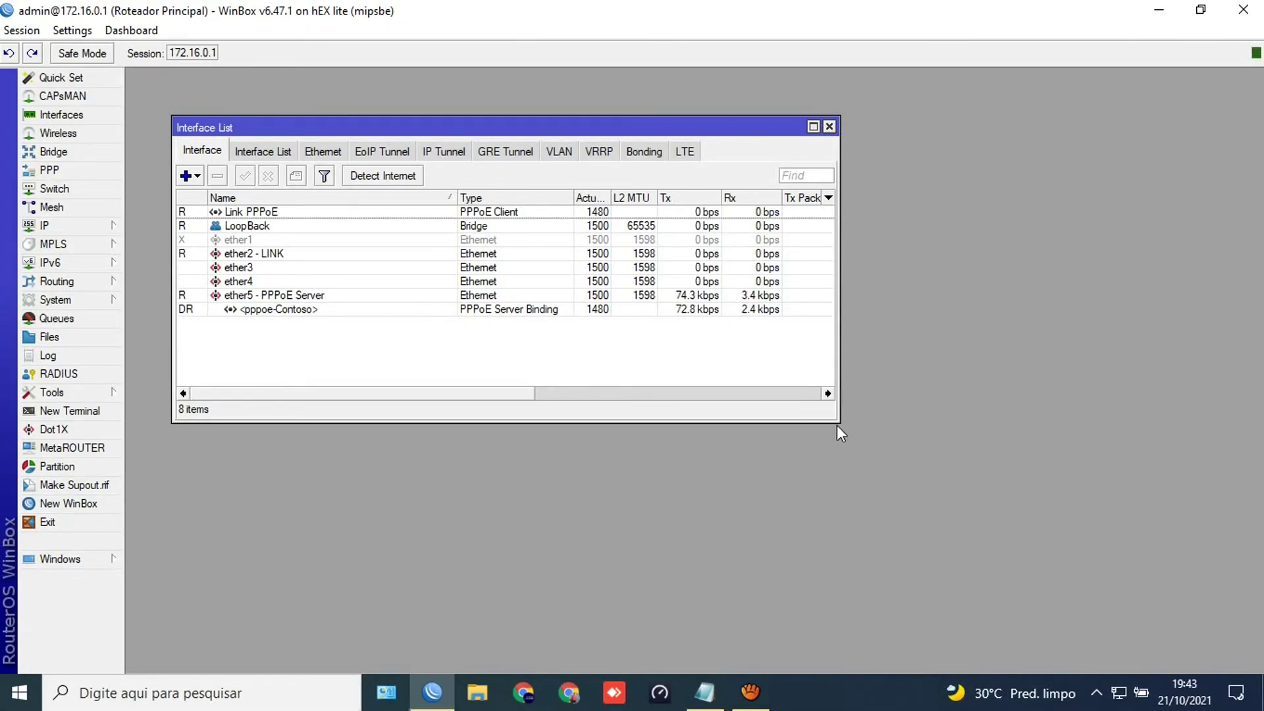
left_click_drag(838, 422, 917, 368)
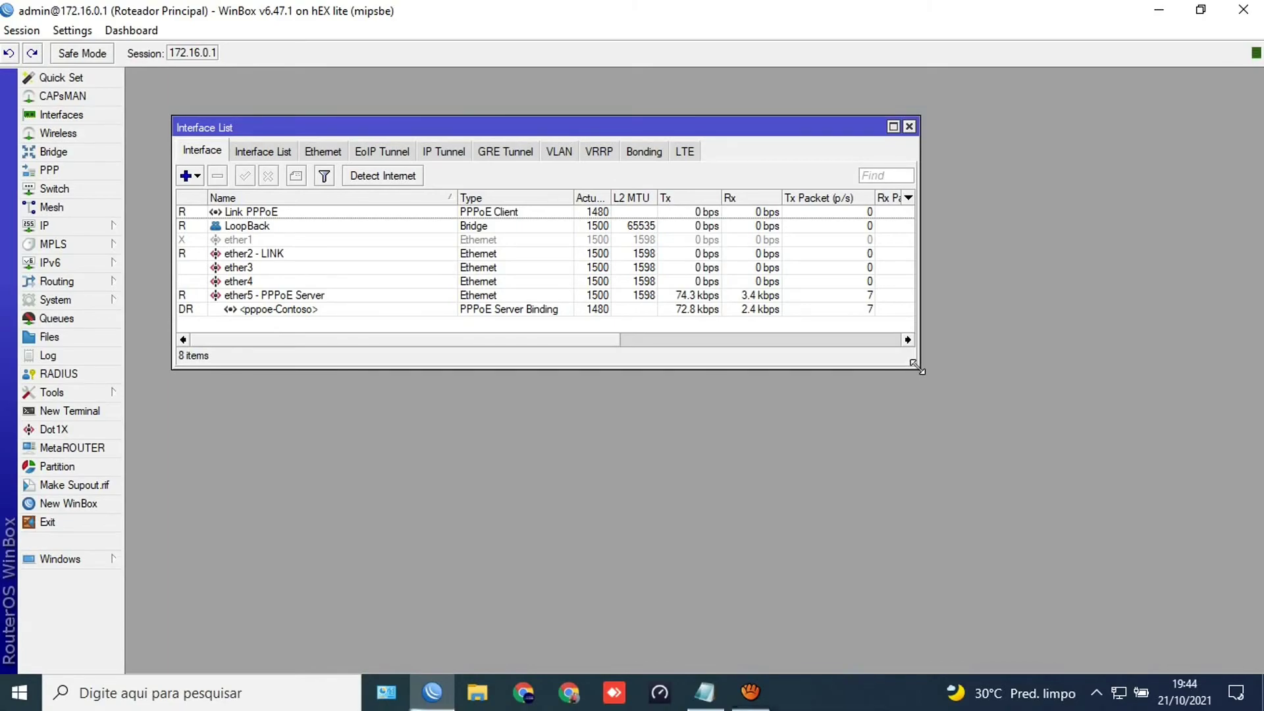
left_click(910, 127)
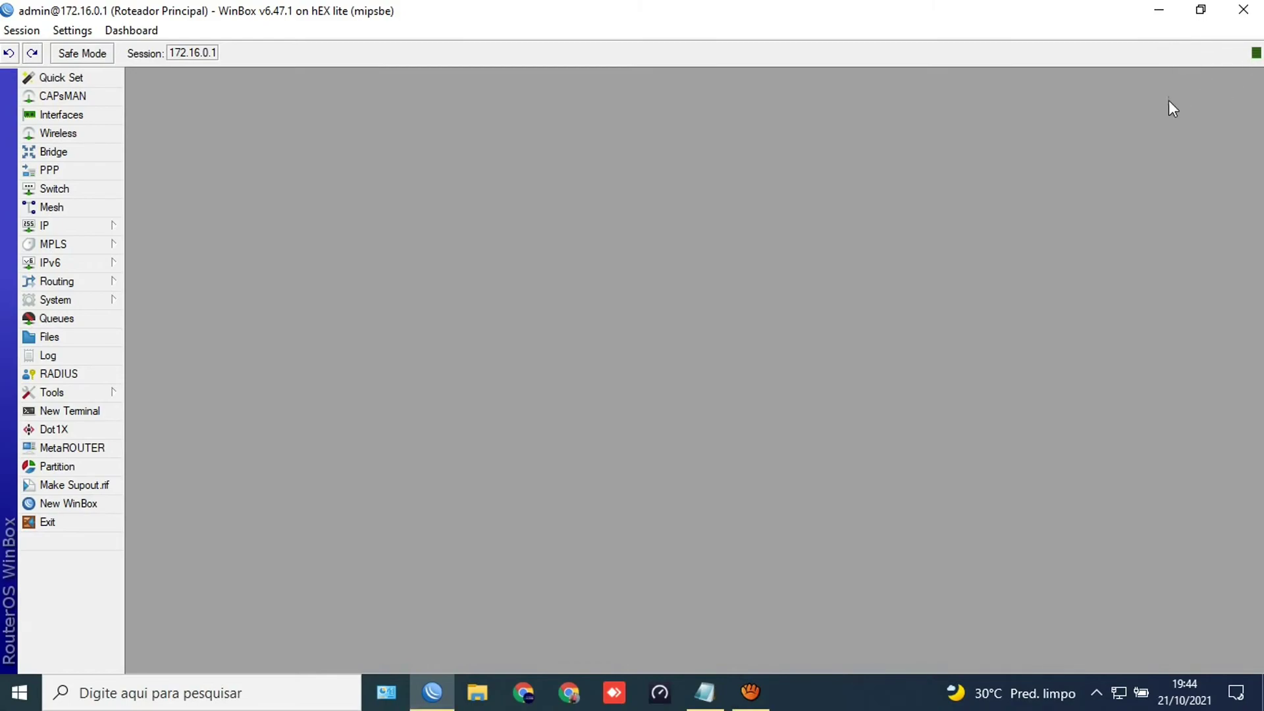
- Add the CPU and Uptime indicators to the router's status display
right_click(1204, 50)
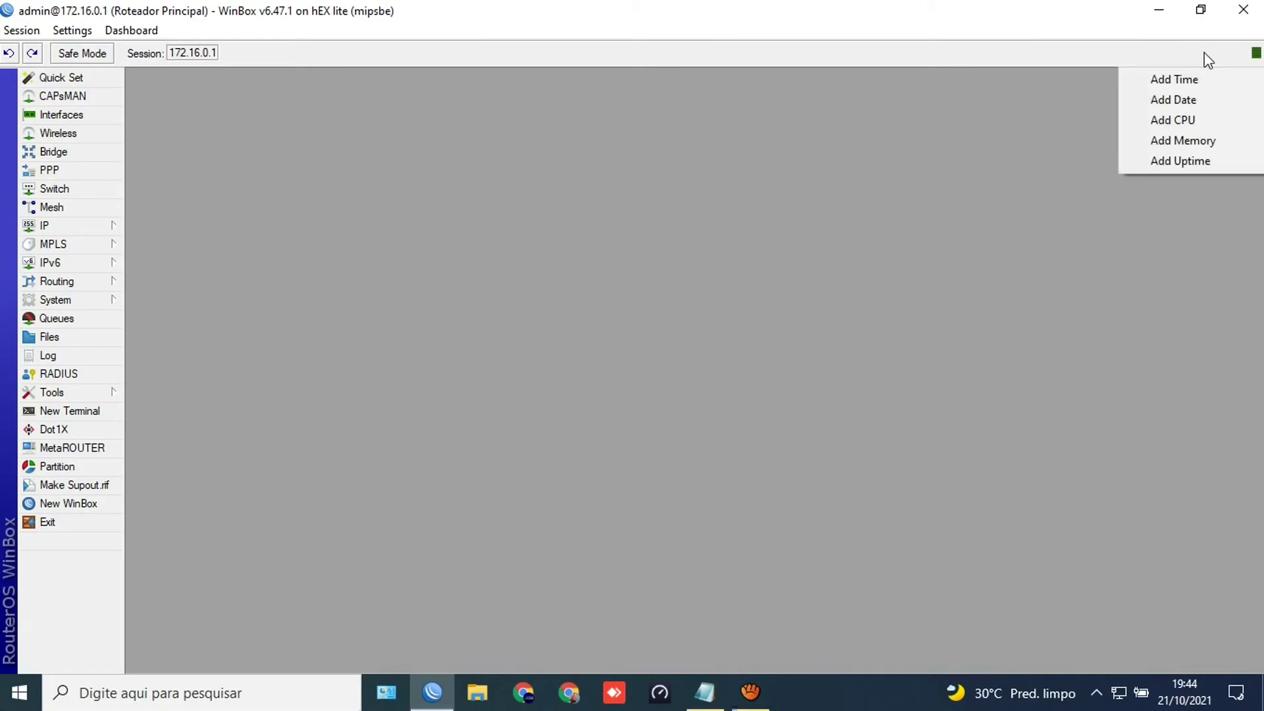
left_click(1170, 122)
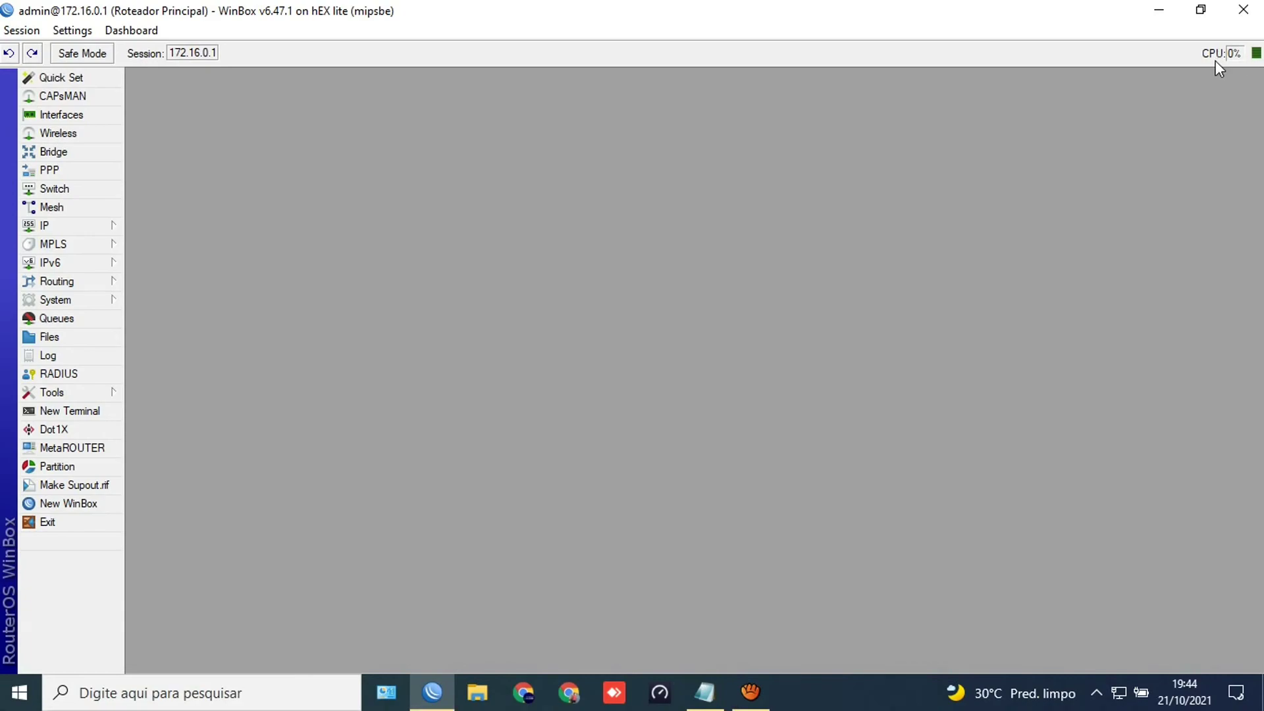
right_click(1156, 53)
left_click(1185, 164)
- Close the router session and refresh the desktop
left_click(1233, 15)
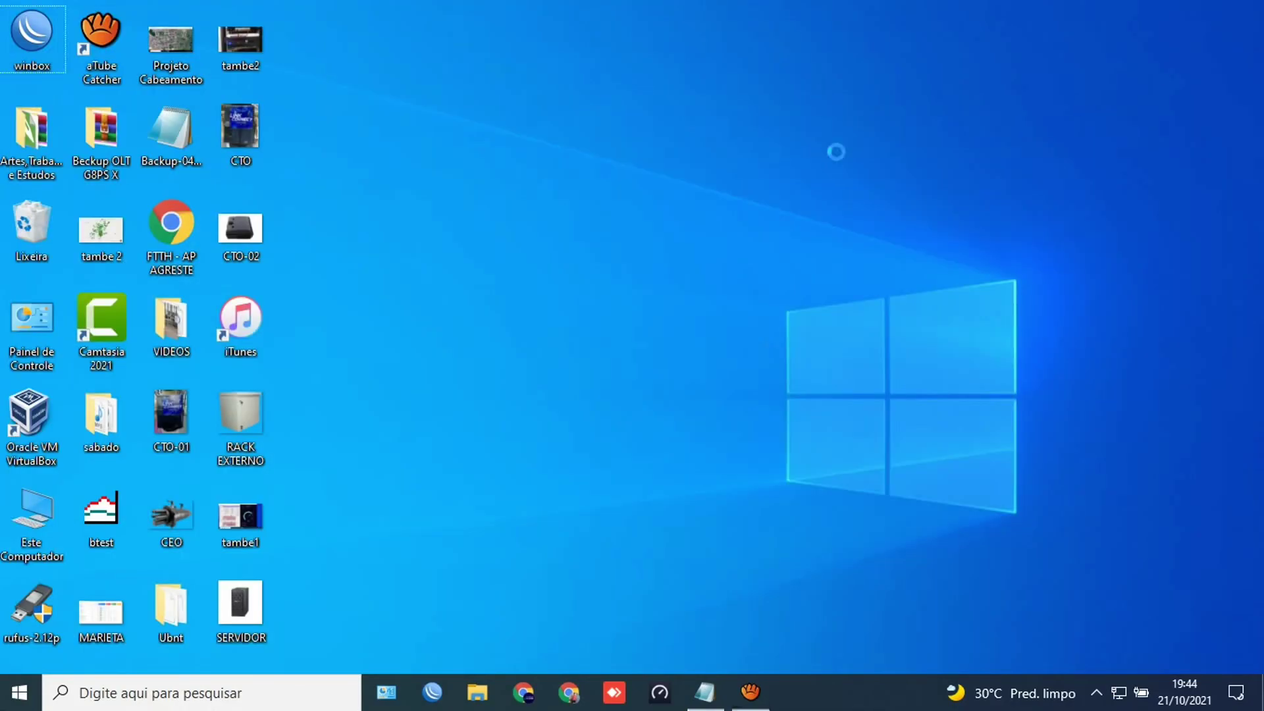
right_click(817, 86)
left_click(850, 143)
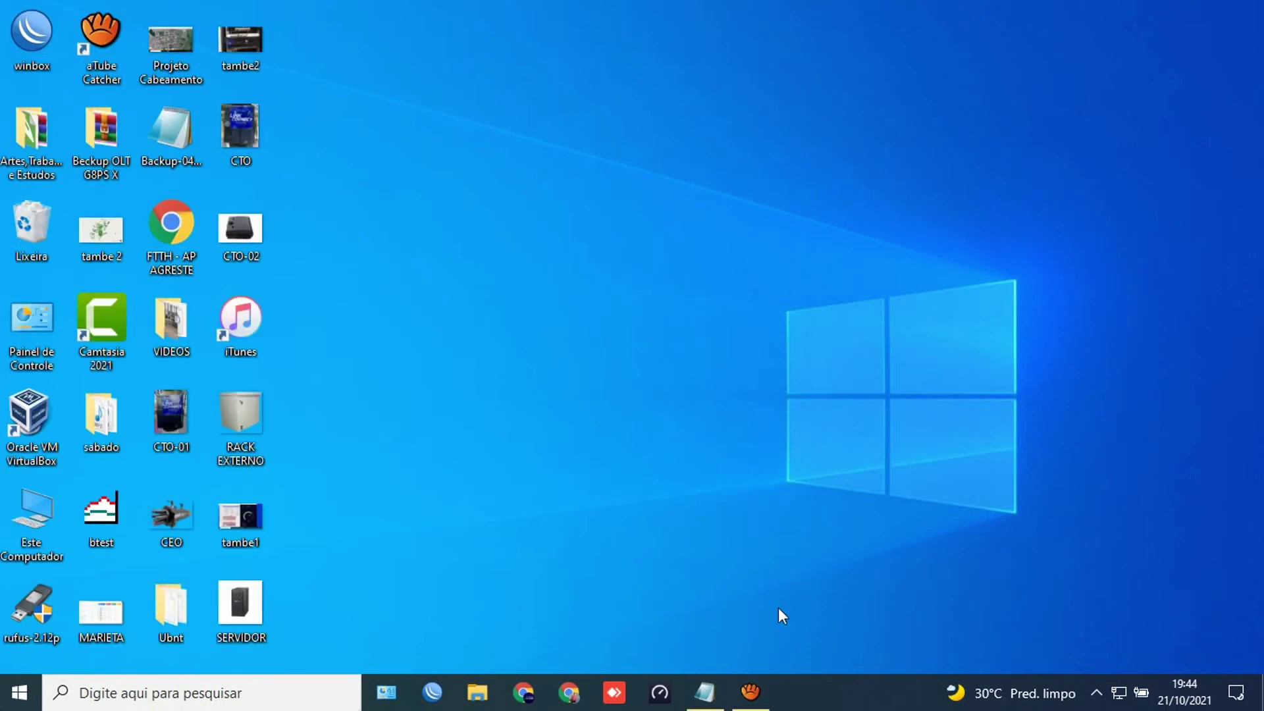
- Switch to aTube Catcher and stop the screen recording
left_click(750, 692)
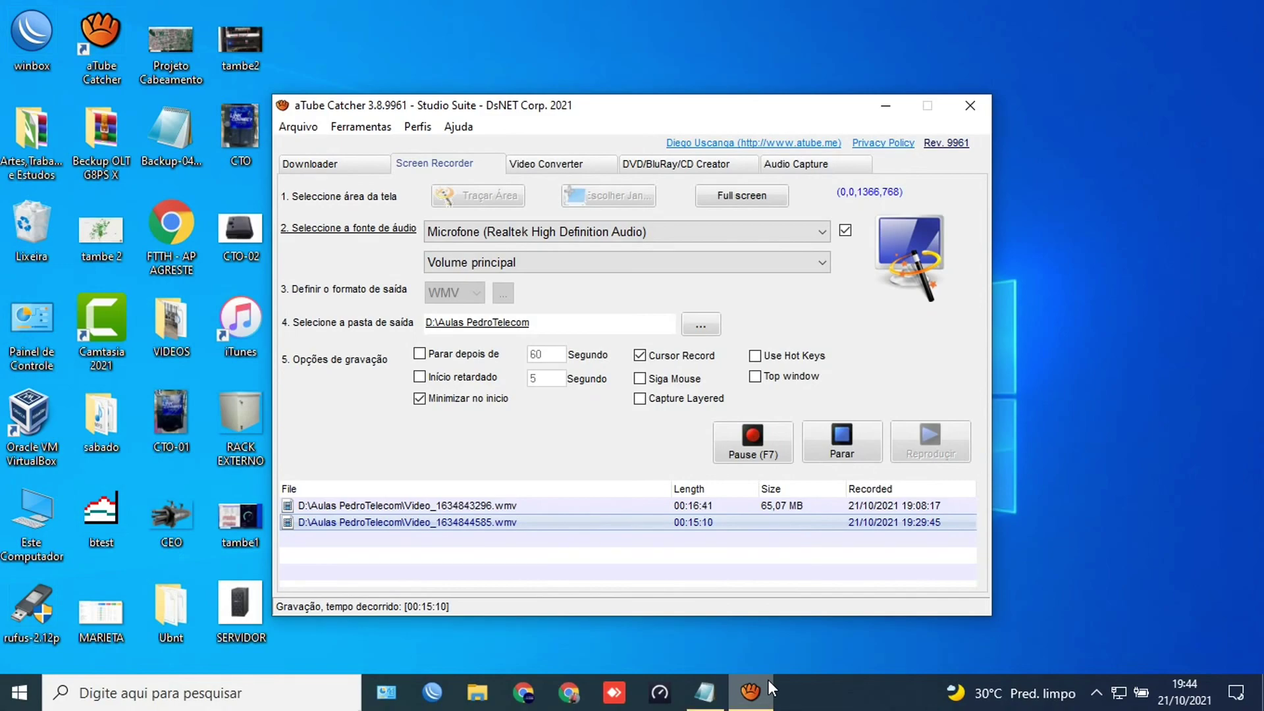
left_click(835, 456)
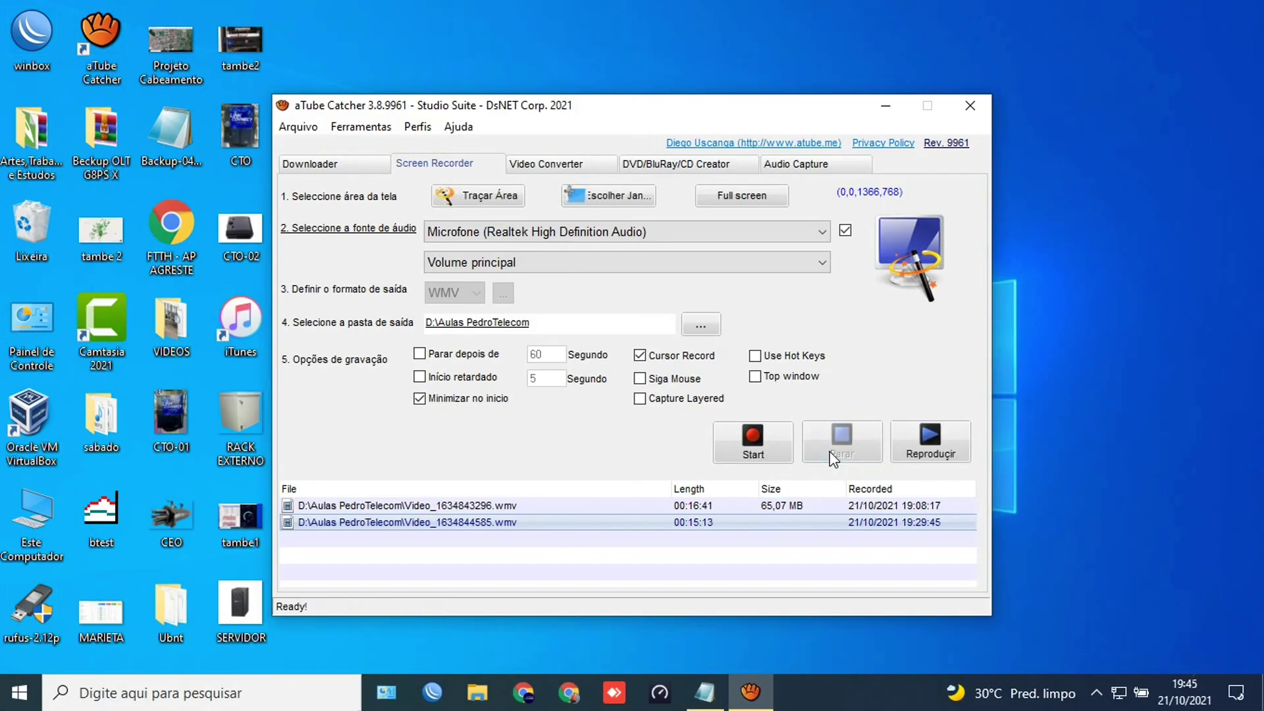